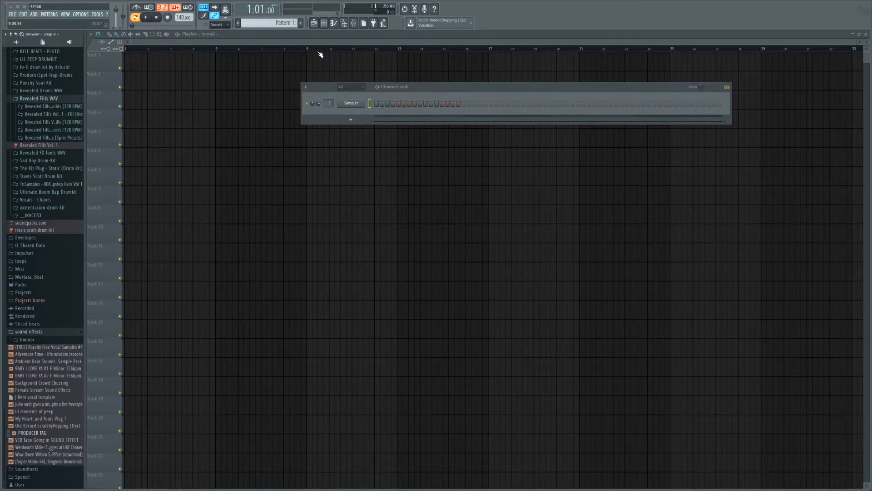
Collapse the drum kits and sound effects folders in the browser.
scroll(36, 182, up, 15)
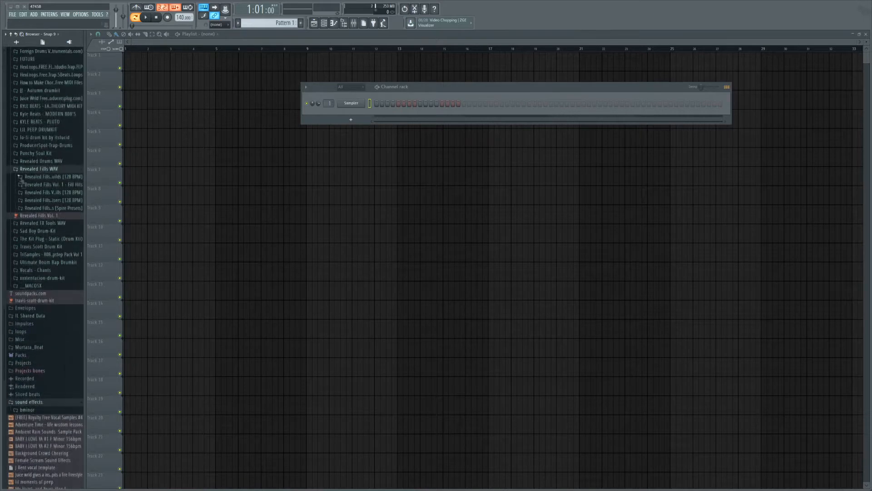
click(38, 140)
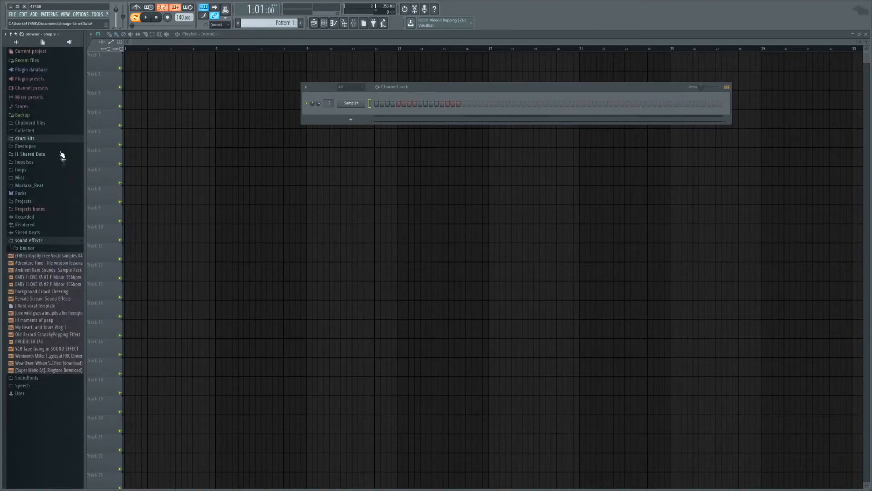
click(36, 240)
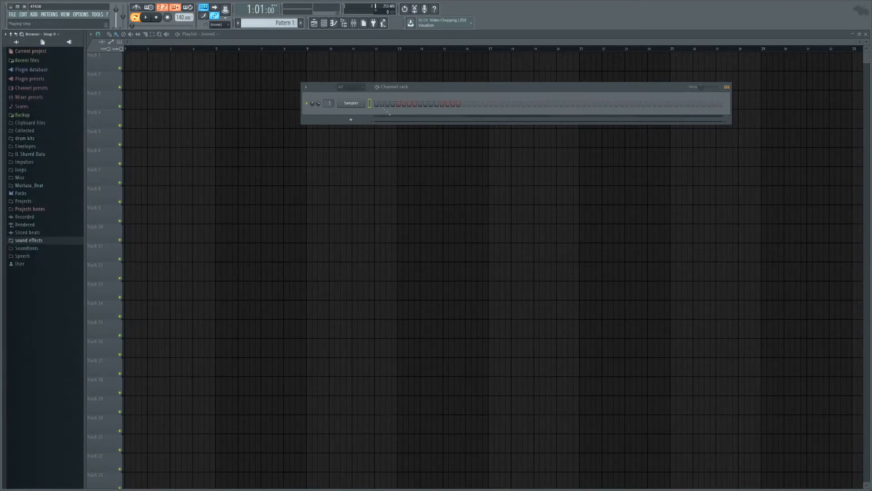
Replace the Sampler channel with the reFX Nexus instrument.
right_click(364, 103)
mouse_move(400, 157)
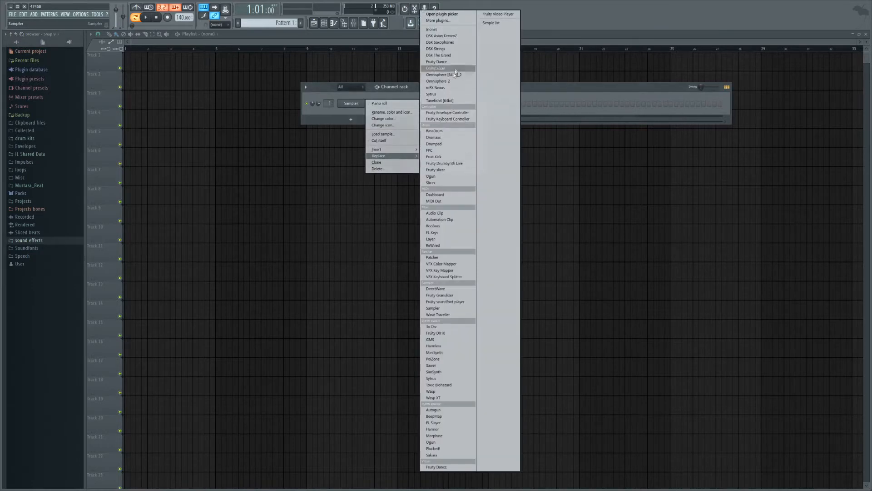
click(450, 89)
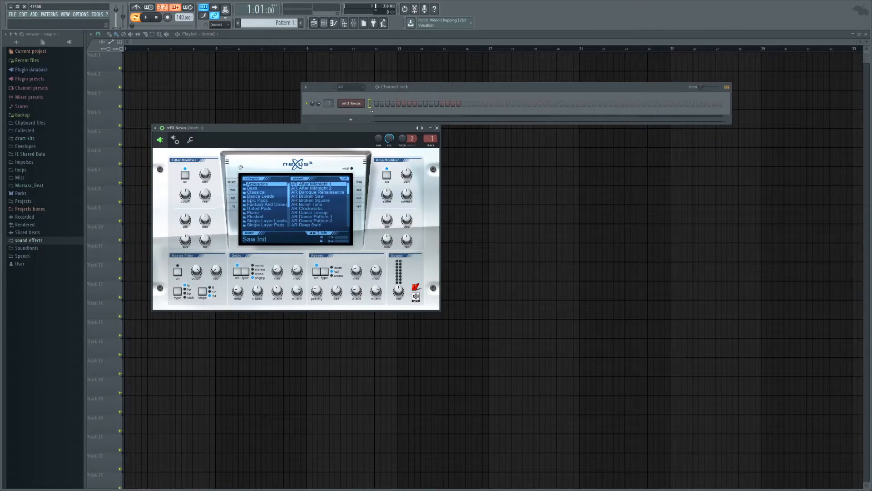
Add an FL Keys channel to the channel rack.
click(350, 120)
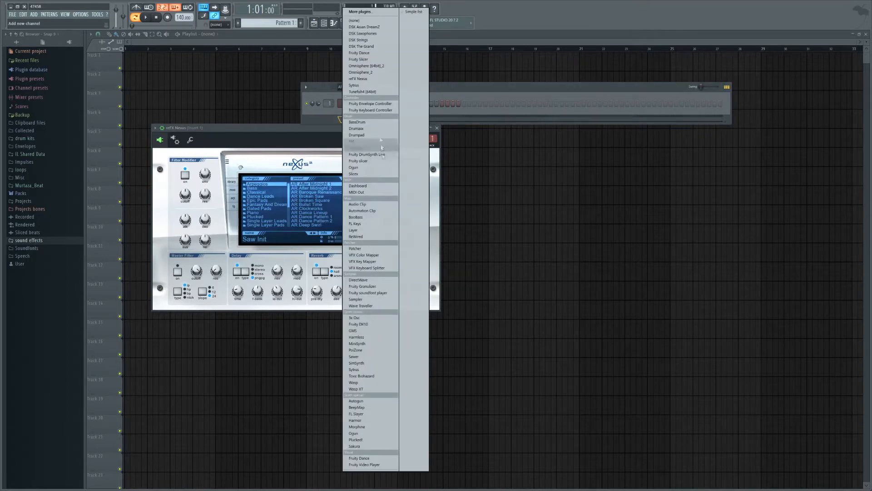
click(369, 224)
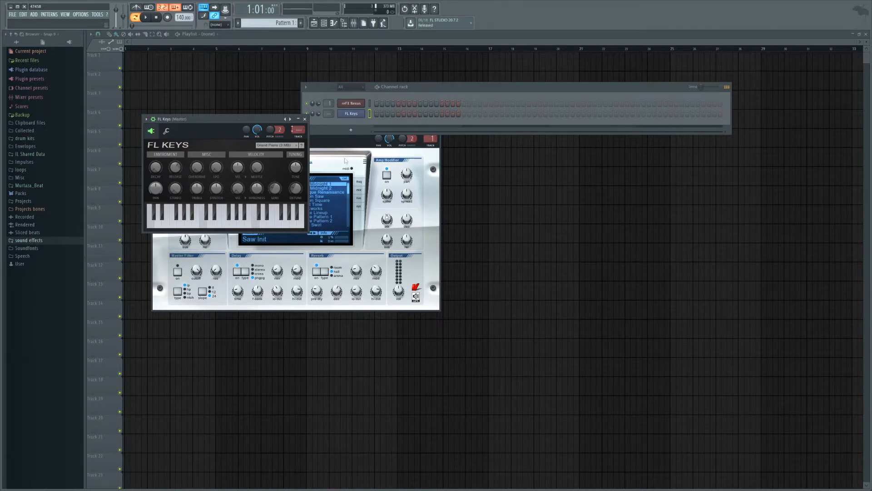
Load the PN Nexus Grandpiano preset from the Piano category in Nexus.
click(349, 227)
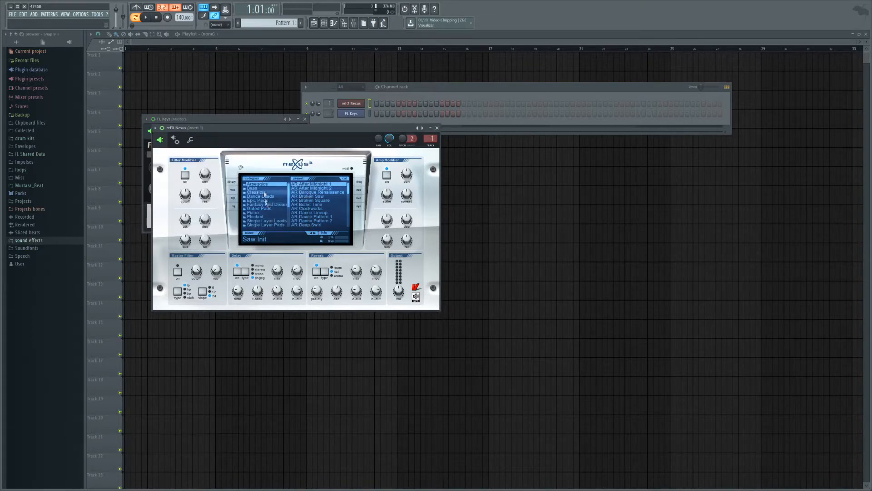
click(268, 213)
scroll(324, 198, down, 5)
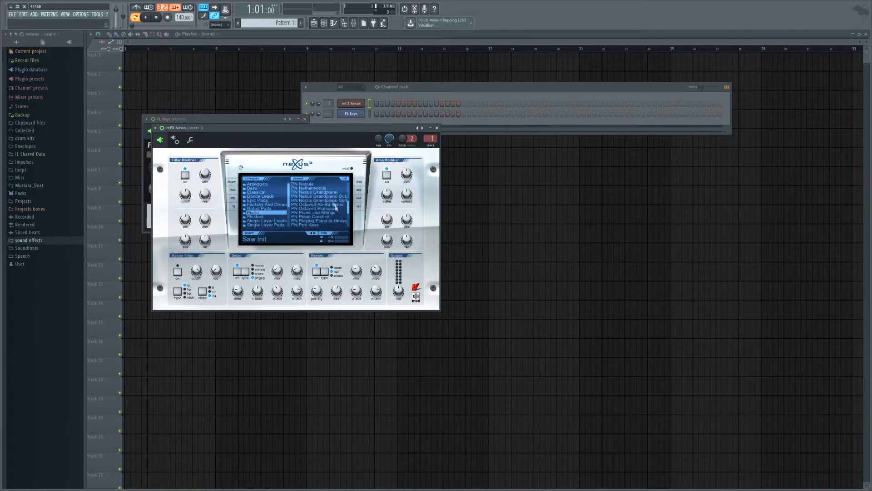
click(318, 192)
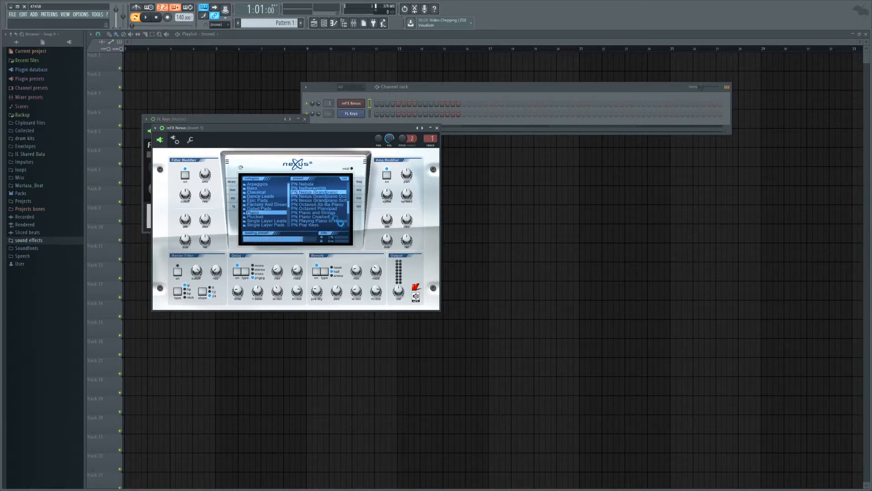
Compare the FL Keys piano sound with the Nexus instrument and look through the Nexus piano presets.
click(306, 118)
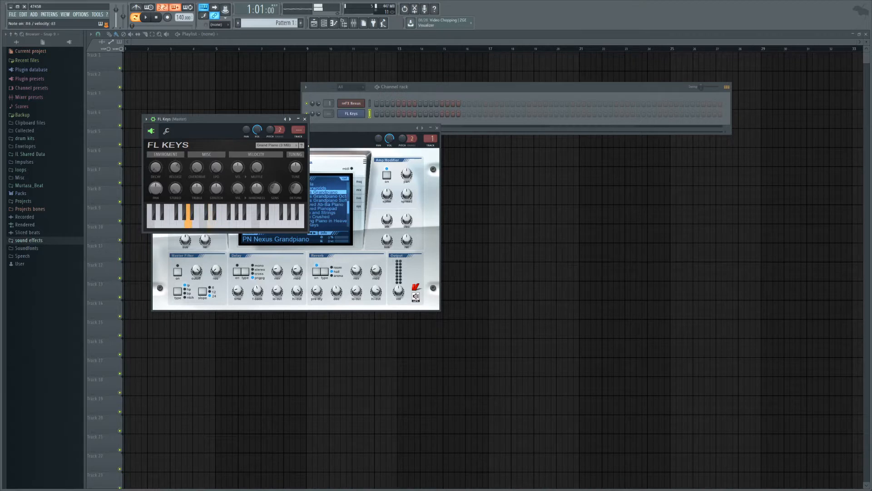
click(353, 103)
click(354, 103)
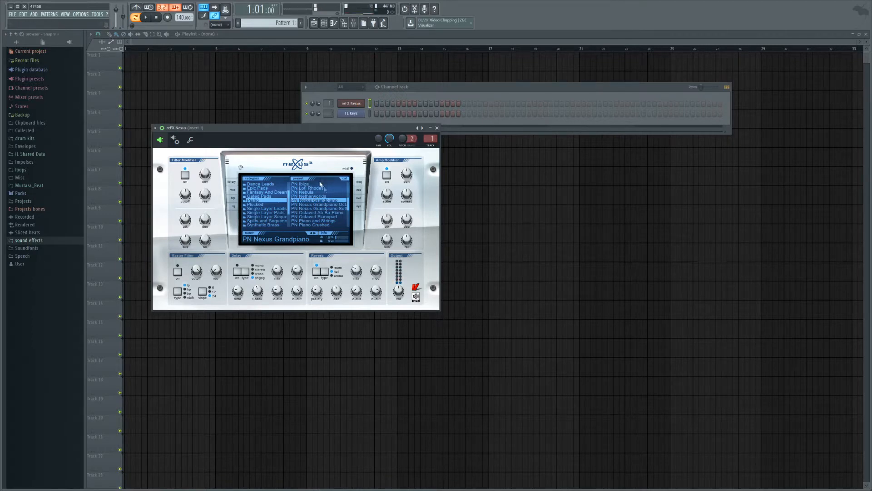
scroll(340, 207, down, 2)
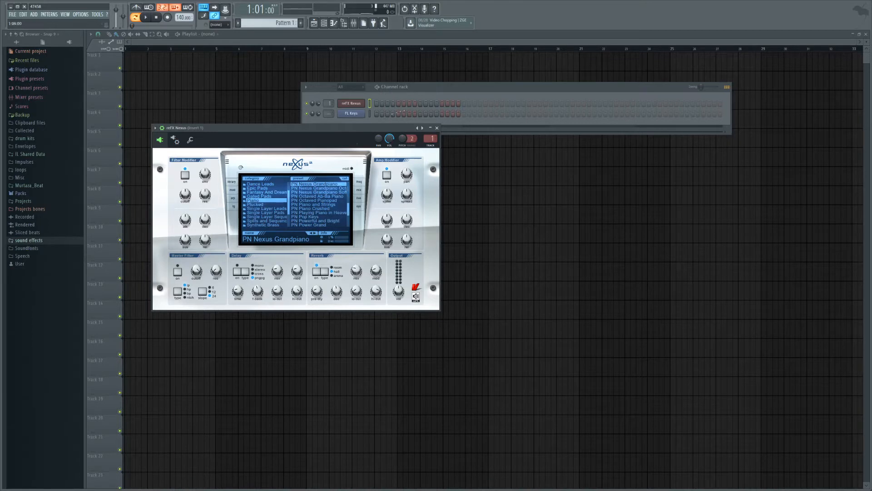
Assign the FL Keys channel to a mixer track and delete the channel from the channel rack.
click(328, 113)
drag(328, 114, 328, 109)
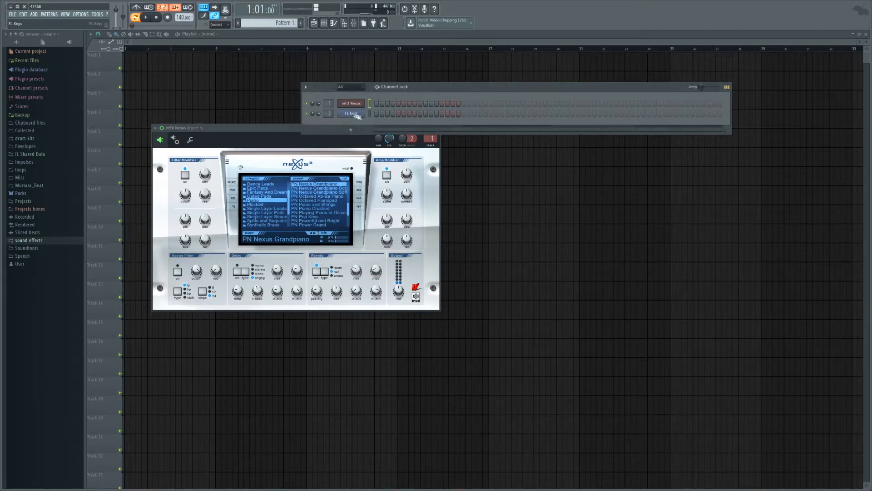
right_click(354, 114)
click(381, 168)
click(470, 260)
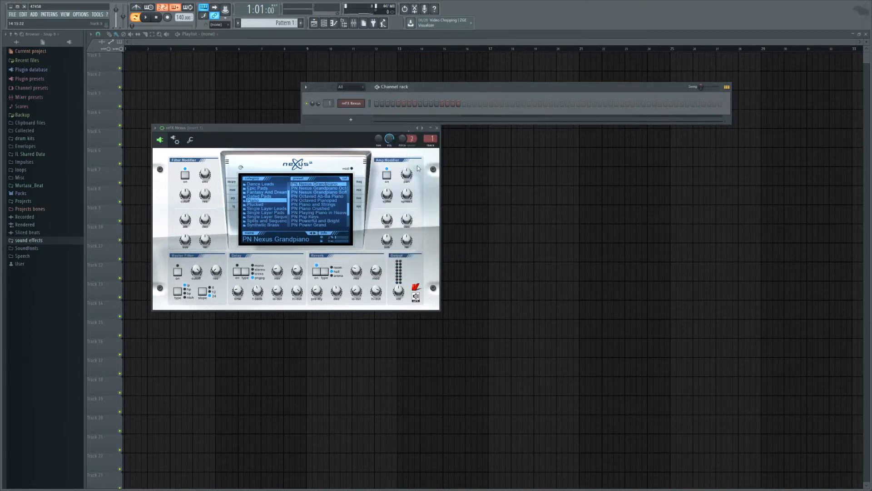
Open the piano roll for the reFX Nexus channel and place a G#4 note near the start of bar 1.
click(364, 102)
scroll(172, 174, up, 4)
scroll(172, 173, down, 2)
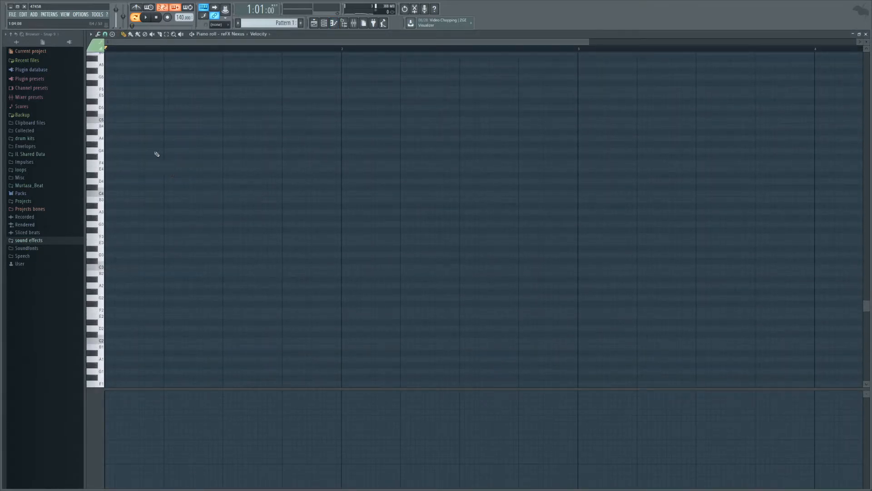
scroll(169, 49, down, 2)
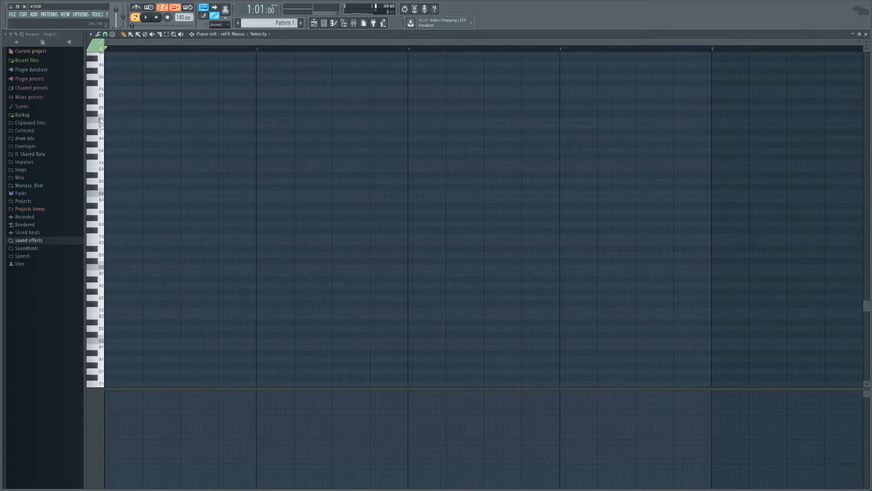
click(109, 144)
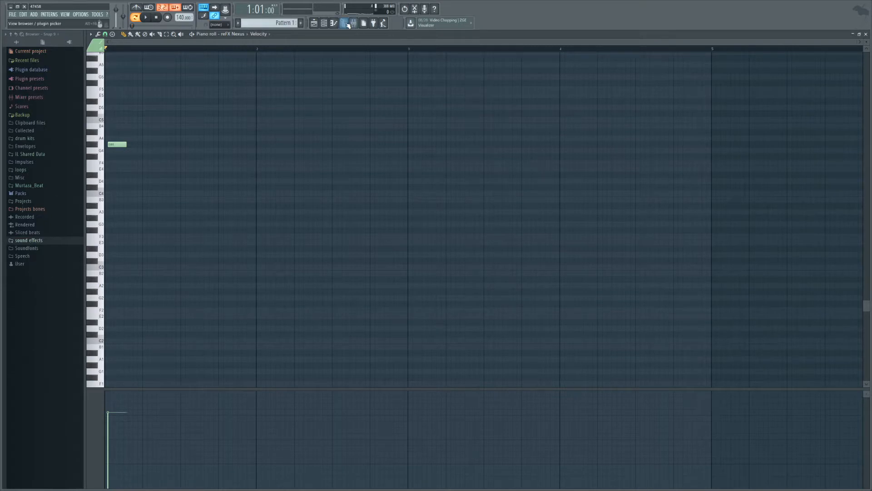
Lower the master track's volume in the mixer and return to the Nexus piano roll.
key(F9)
drag(97, 248, 97, 274)
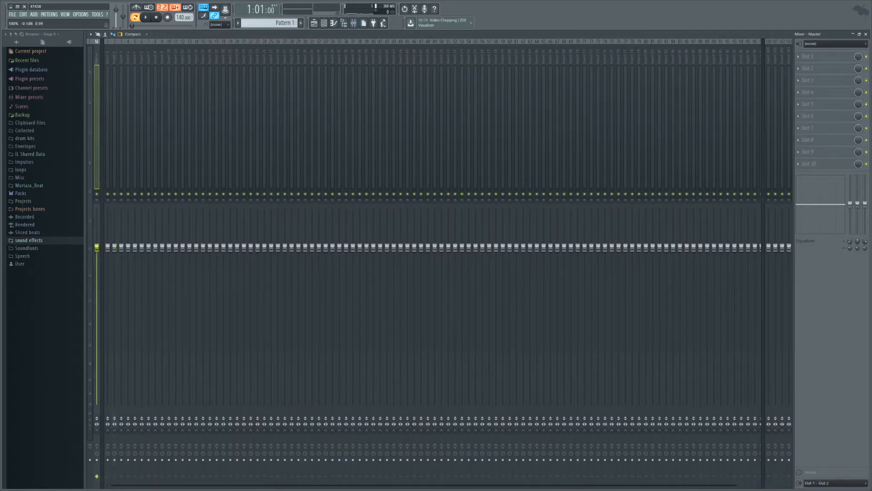
click(314, 23)
click(334, 23)
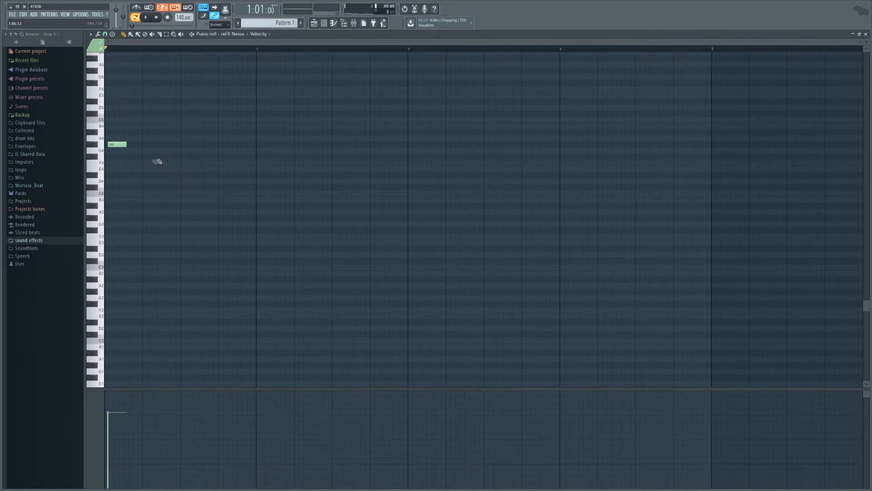
Stretch the G#4 note to fill bar 1 and move it up to C#5.
double_click(117, 145)
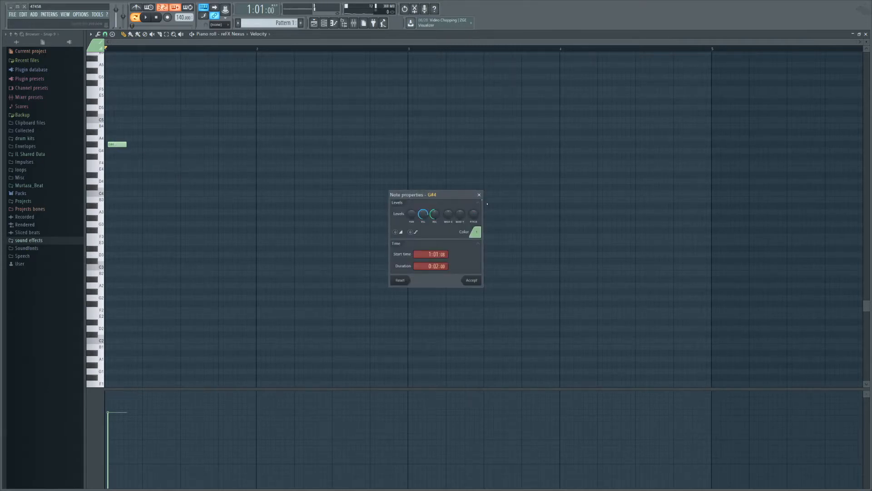
click(483, 192)
drag(126, 144, 219, 145)
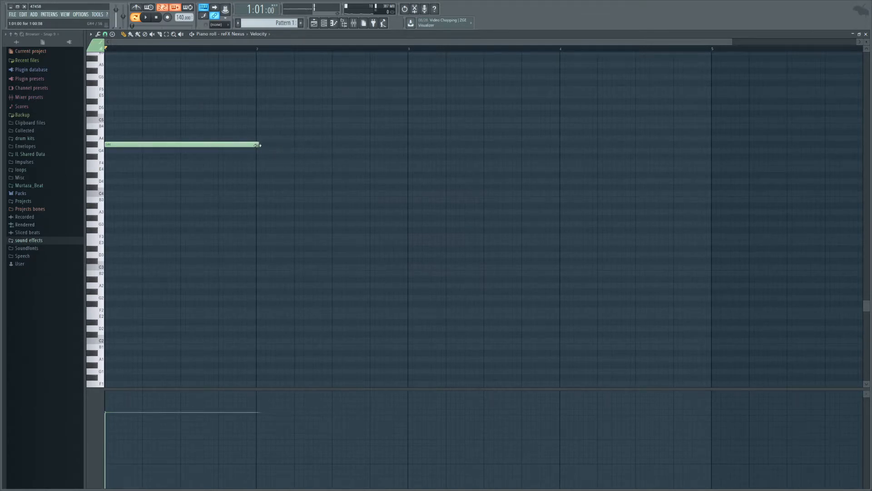
drag(217, 144, 210, 110)
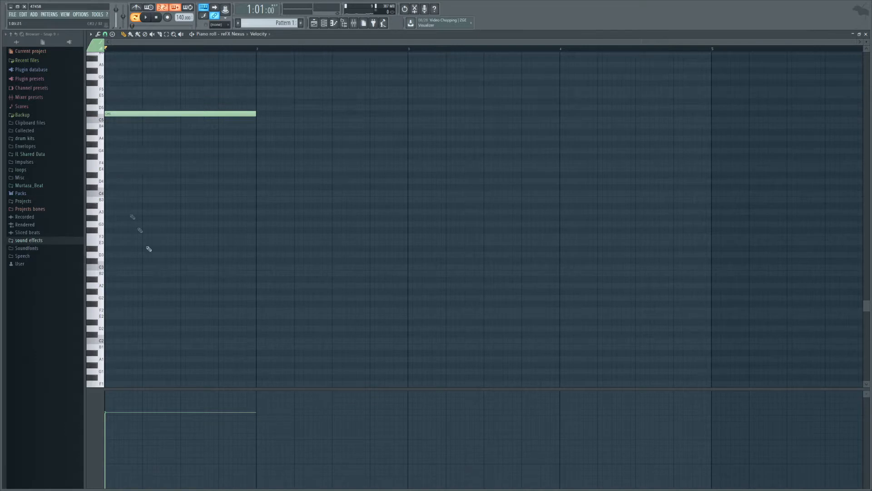
Replace the C#5 note with a one-bar chord of F4, G#4 and C5 in bar 1.
click(113, 162)
right_click(119, 114)
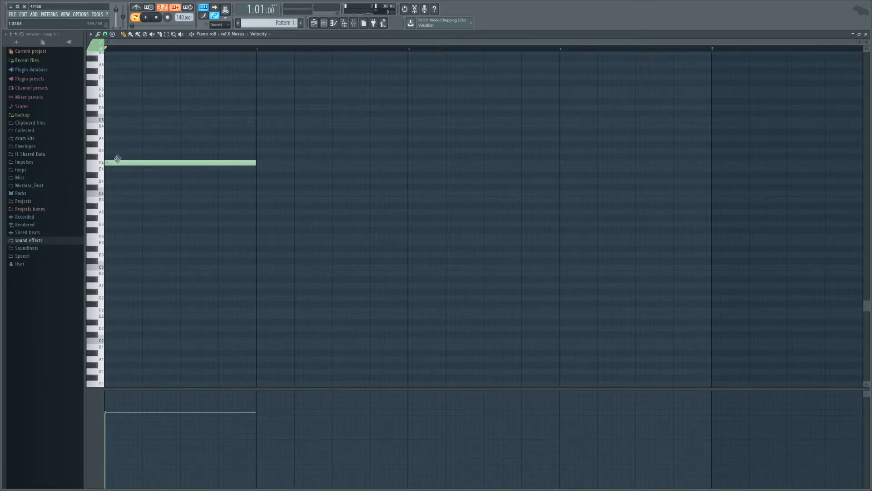
drag(867, 42, 866, 30)
scroll(145, 210, up, 2)
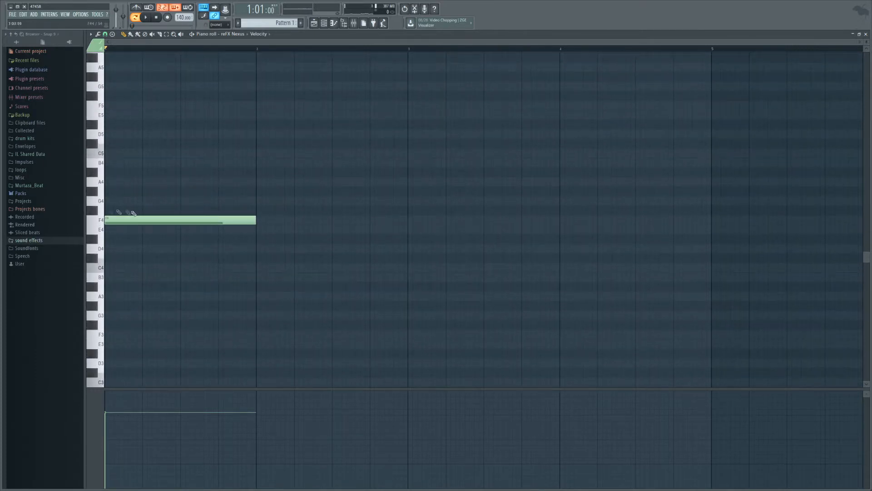
click(122, 194)
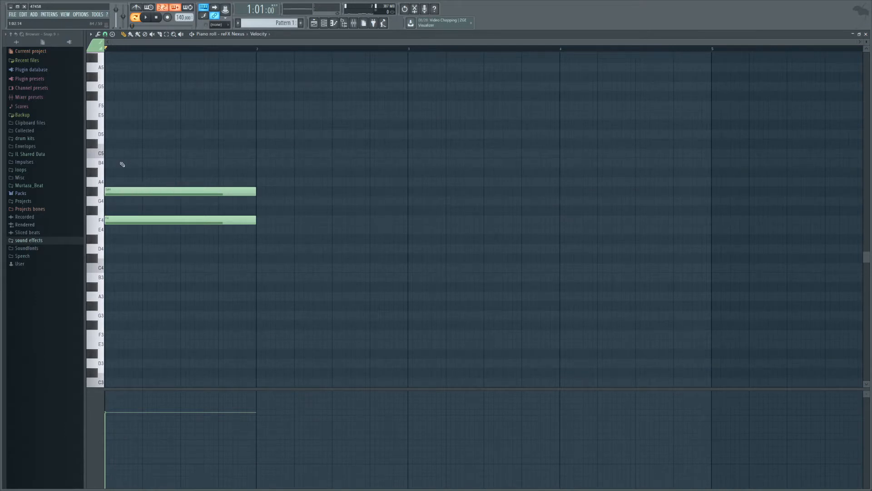
click(112, 154)
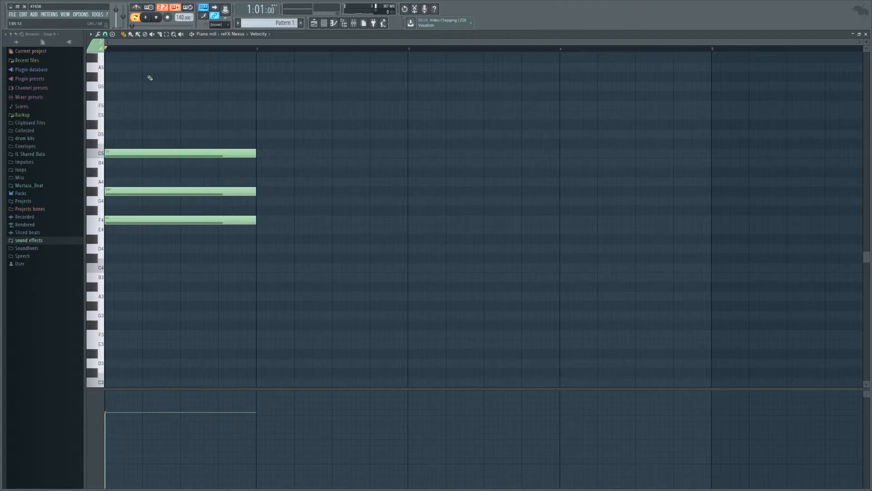
Play the bar 1 chord, try its middle note at A4, and return that note to G#4.
key(space)
key(space)
drag(121, 191, 122, 182)
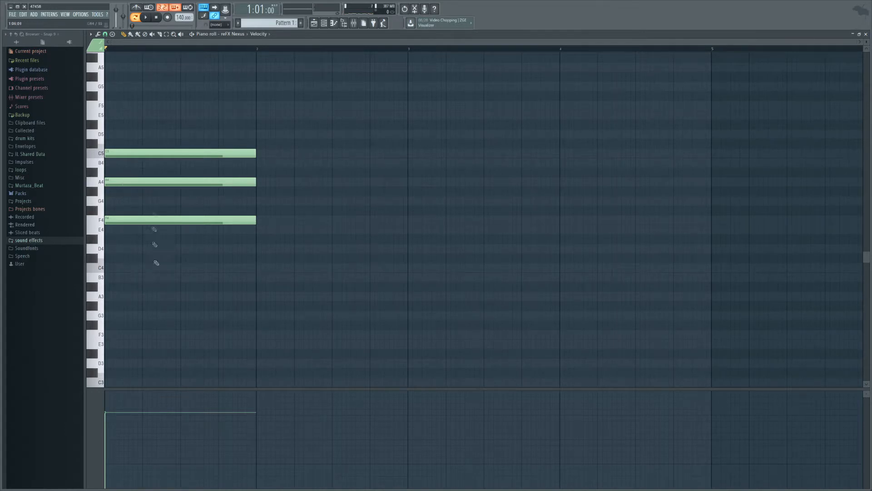
key(space)
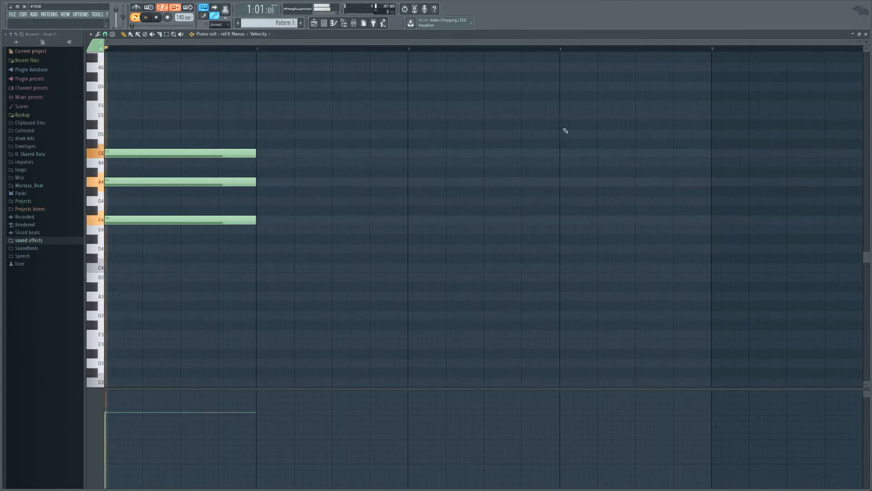
drag(188, 186, 156, 191)
key(space)
key(space)
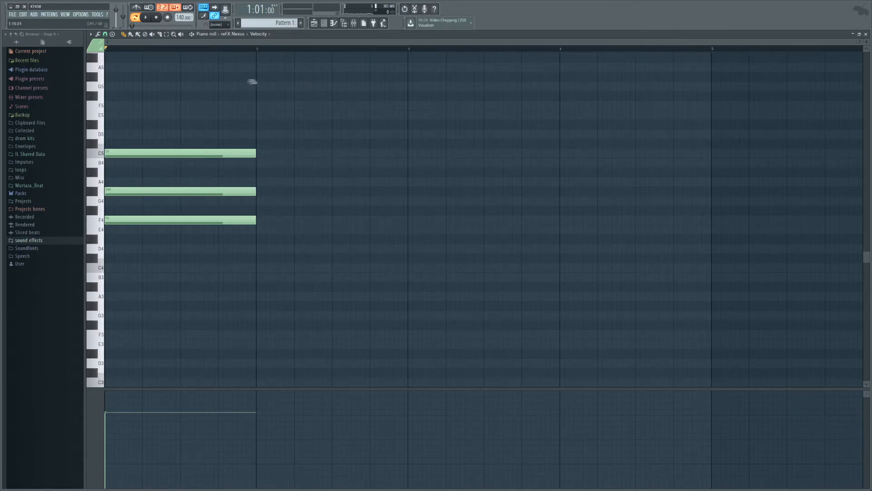
Add a one-bar chord of G#4, C5 and D#5 in bar 2.
click(265, 192)
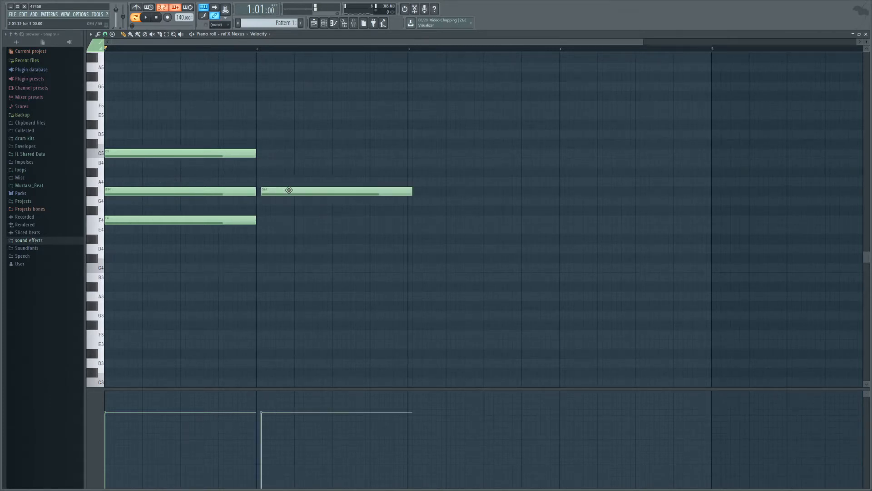
click(260, 154)
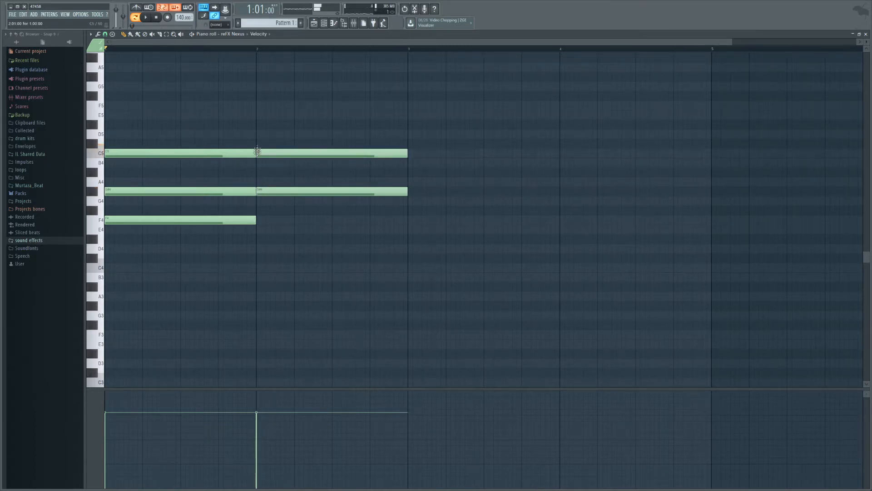
click(258, 125)
Add a one-bar chord of D4, F#4 and G#4 in bar 3 and play back the progression.
click(412, 248)
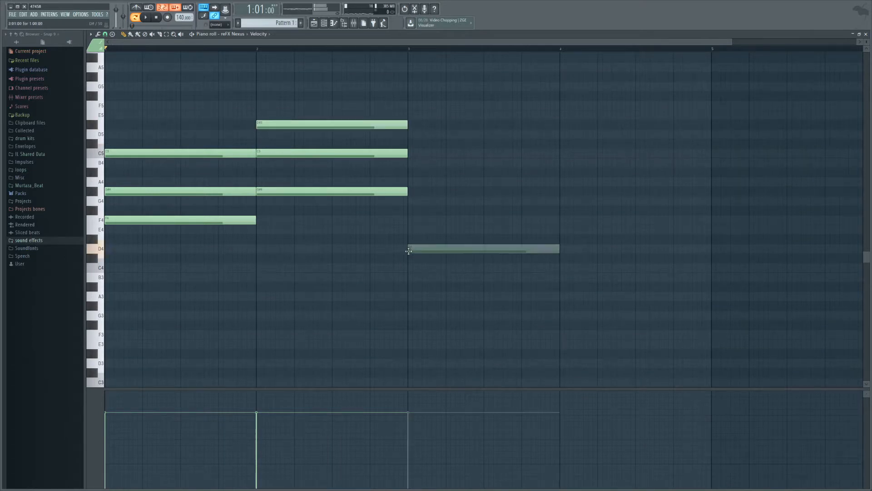
click(409, 219)
drag(409, 210, 412, 198)
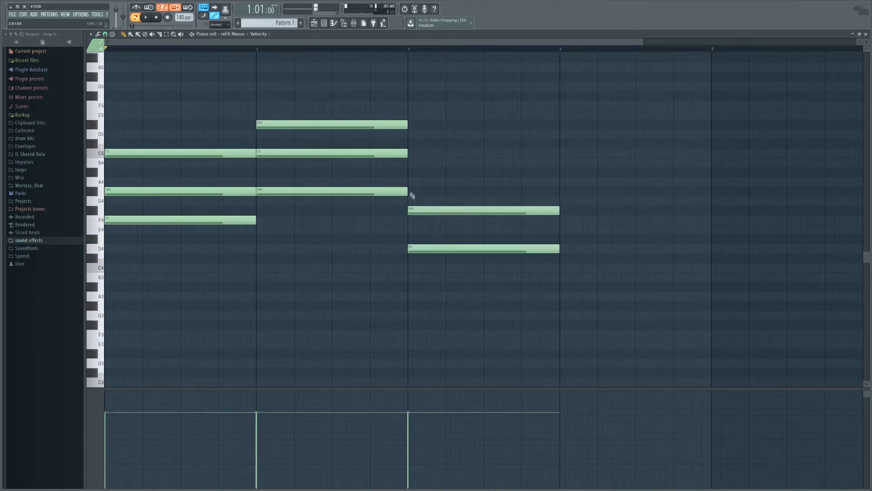
click(410, 188)
key(space)
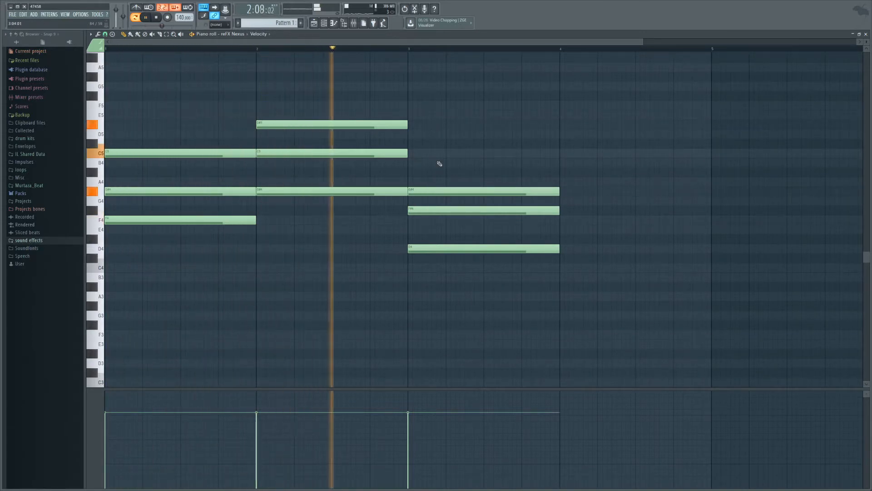
Play back the progression and delete the whole D4, F#4 and G#4 chord from bar 3.
key(space)
key(space)
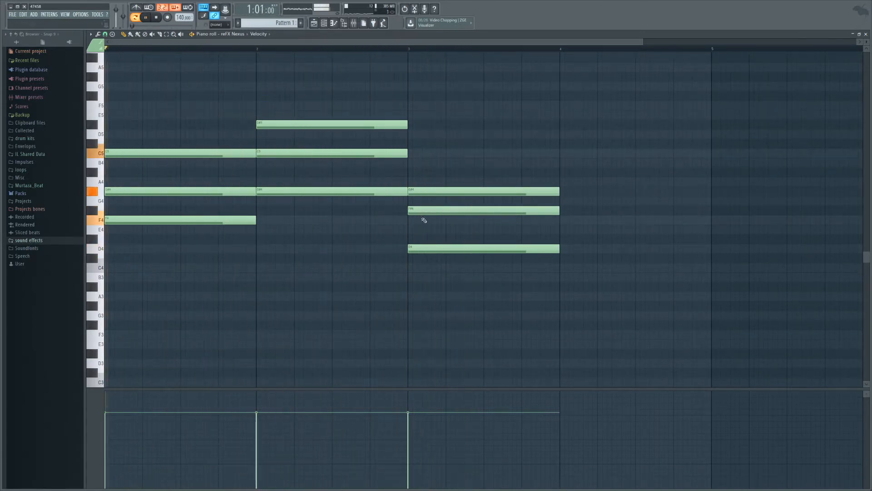
right_click(422, 191)
right_click(421, 210)
right_click(422, 248)
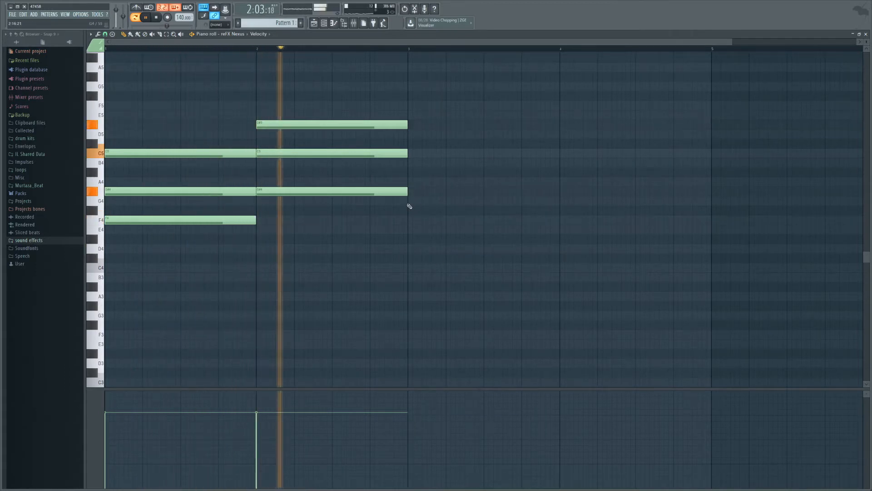
Try a one-bar chord of E4, G#4 and B4 in bar 3, listen to it, and remove its three notes.
click(413, 229)
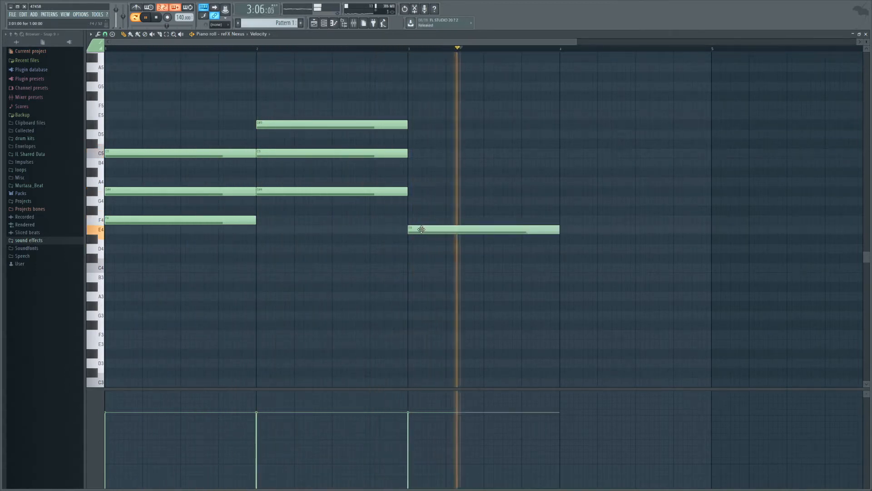
key(space)
click(411, 191)
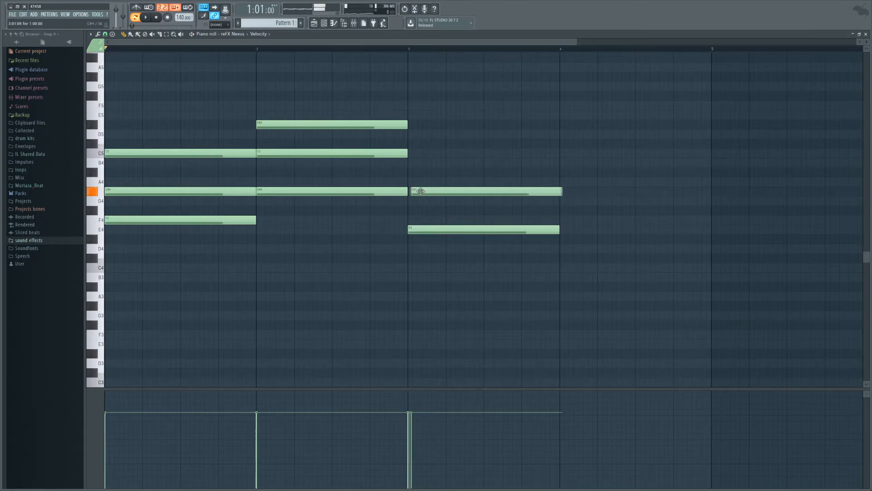
click(410, 166)
key(space)
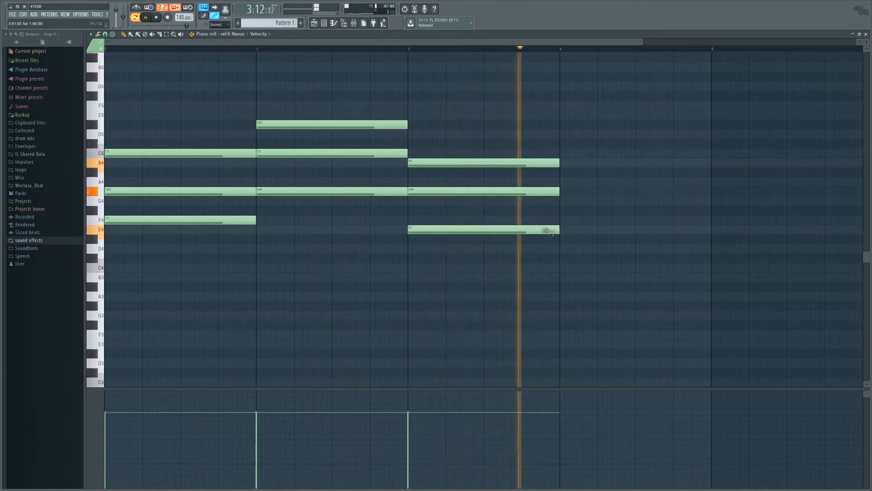
right_click(486, 163)
right_click(462, 191)
right_click(431, 229)
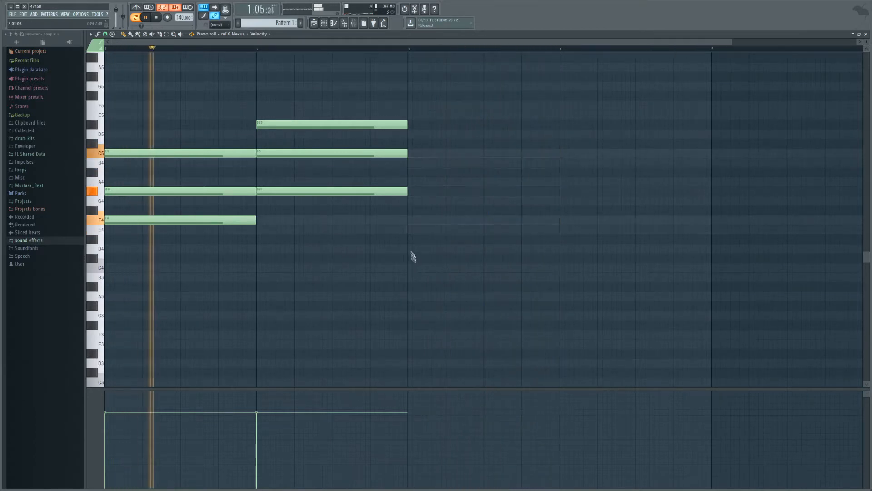
Try a D4, F4 and G#4 chord in bar 3 with an F4 note in bar 4, and delete all four notes.
click(411, 222)
click(413, 191)
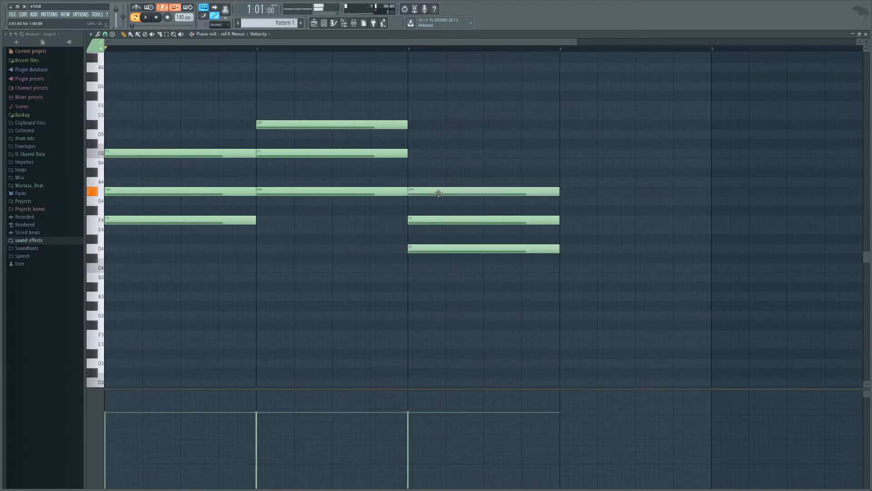
key(space)
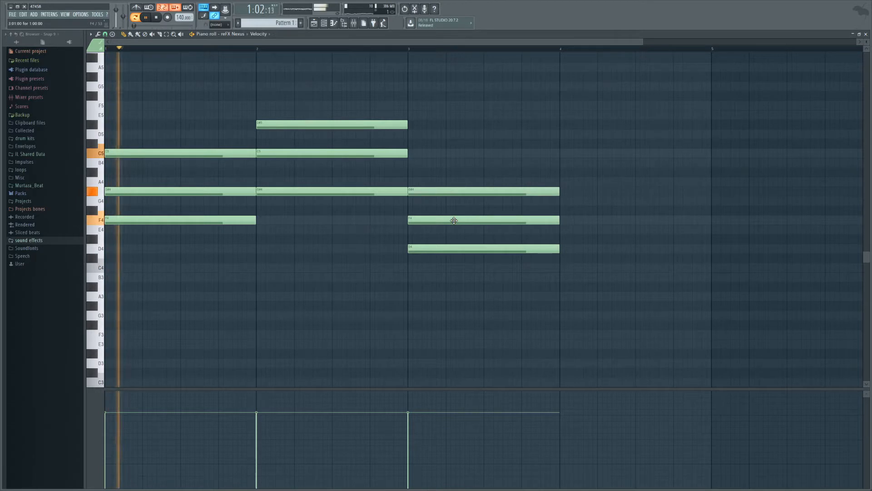
click(566, 220)
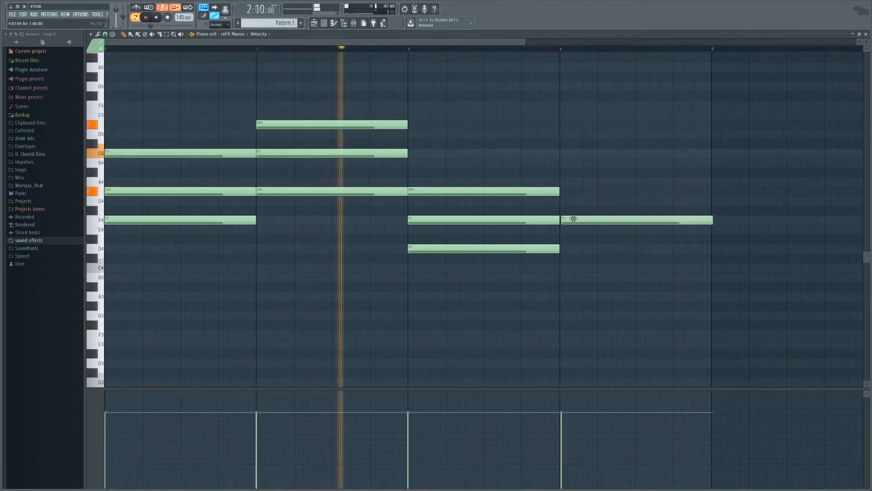
right_click(473, 191)
right_click(482, 220)
right_click(491, 248)
key(space)
right_click(581, 220)
key(space)
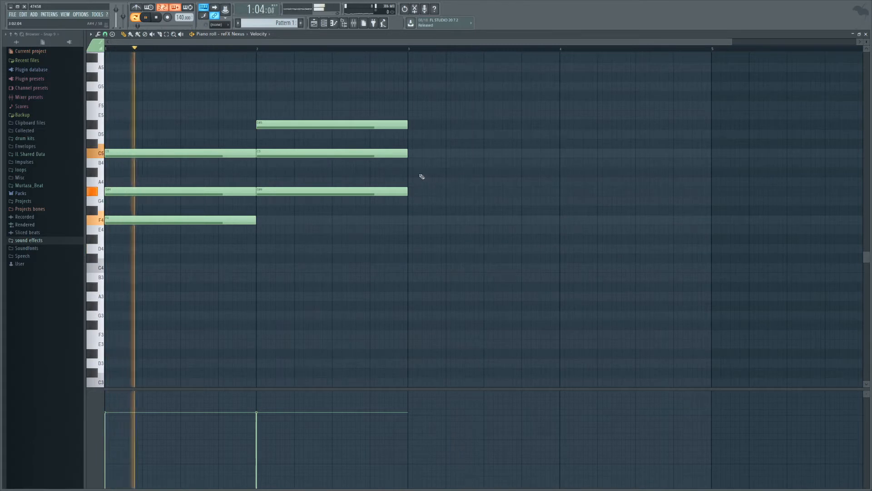
Add one-bar notes at C5, D#5 and G5 in bar 3, aligned to the bar start.
click(411, 154)
key(space)
click(423, 124)
drag(436, 124, 432, 125)
click(411, 87)
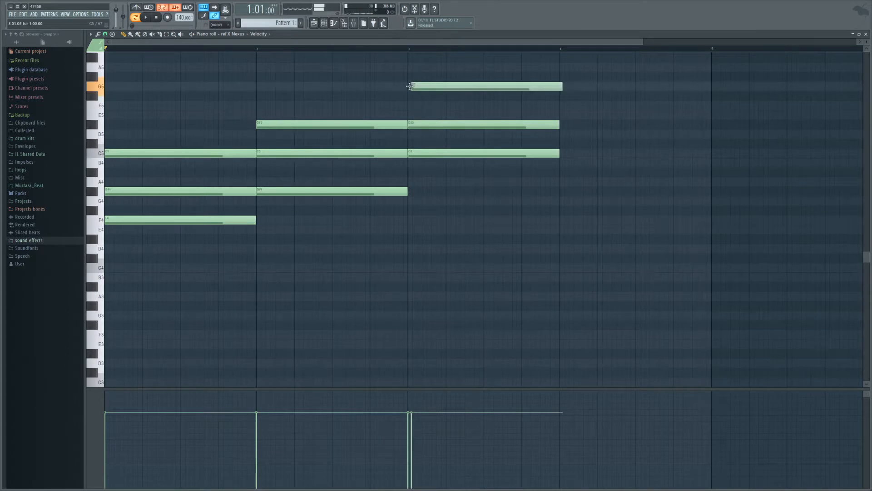
Replace the G5 note in bar 3 with G4 and audition the chords from bar 2 onward.
click(412, 201)
double_click(414, 49)
key(space)
key(space)
click(400, 49)
right_click(434, 86)
key(space)
key(space)
click(267, 49)
key(space)
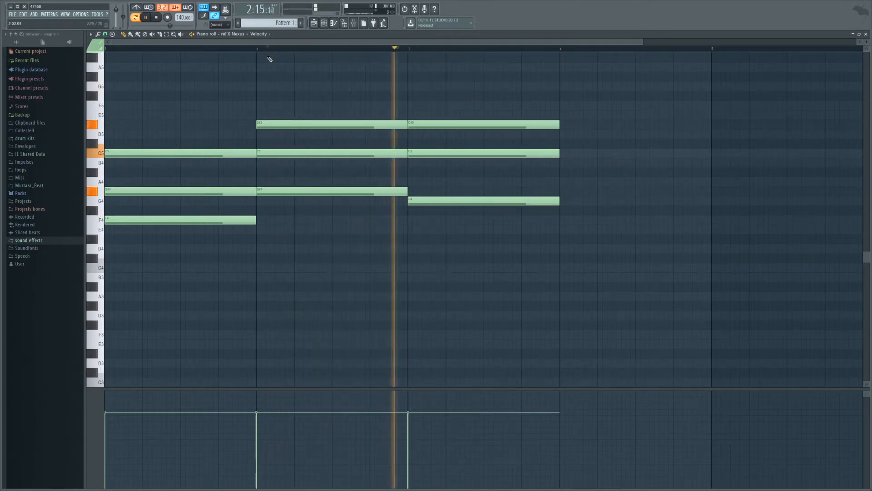
Add a one-bar chord of E4, G4 and B4 in bar 4 and play back the progression.
click(572, 229)
key(space)
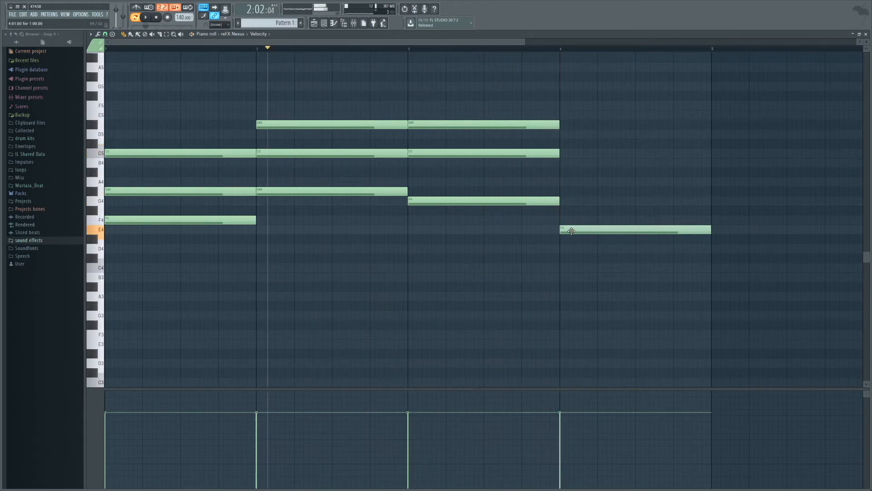
click(579, 202)
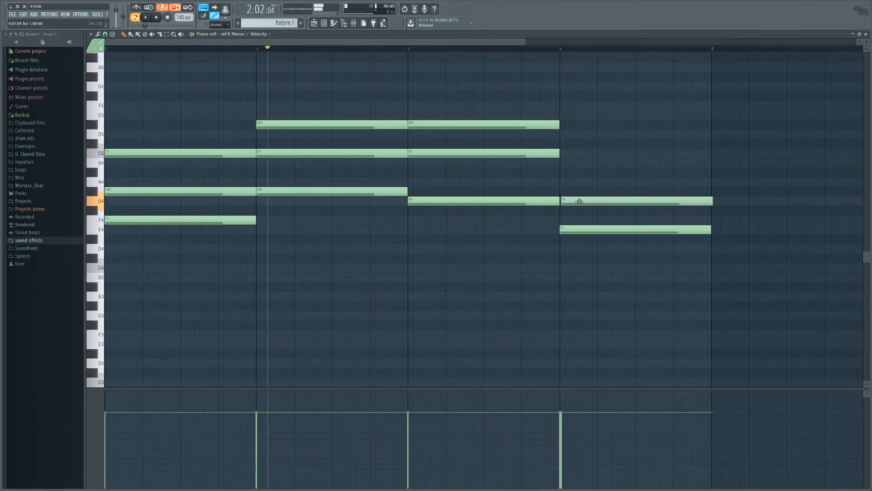
click(564, 162)
key(space)
key(space)
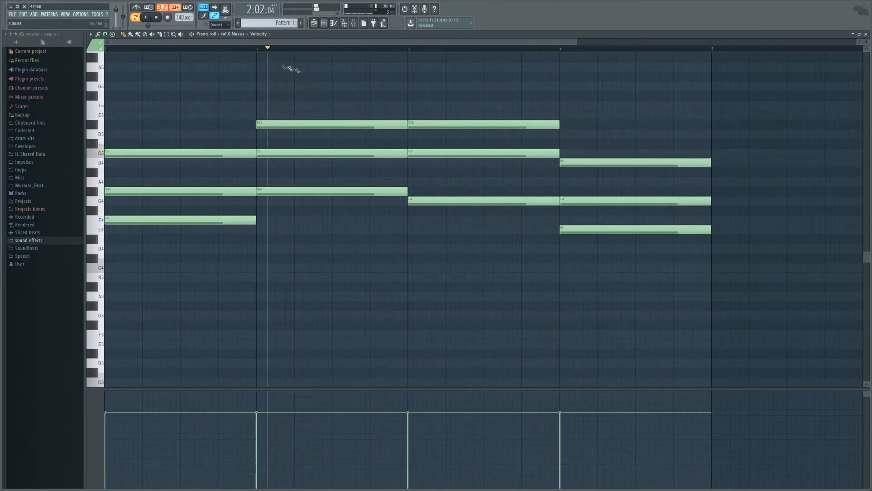
key(space)
Raise the bar 4 chord's E4 note one octave to E5 and return to the drawing tool.
scroll(193, 54, down, 2)
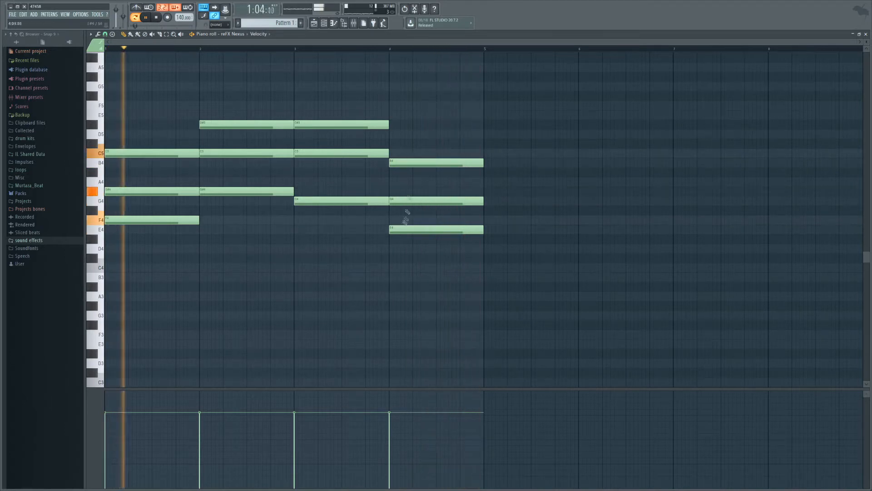
click(168, 35)
drag(382, 222, 441, 250)
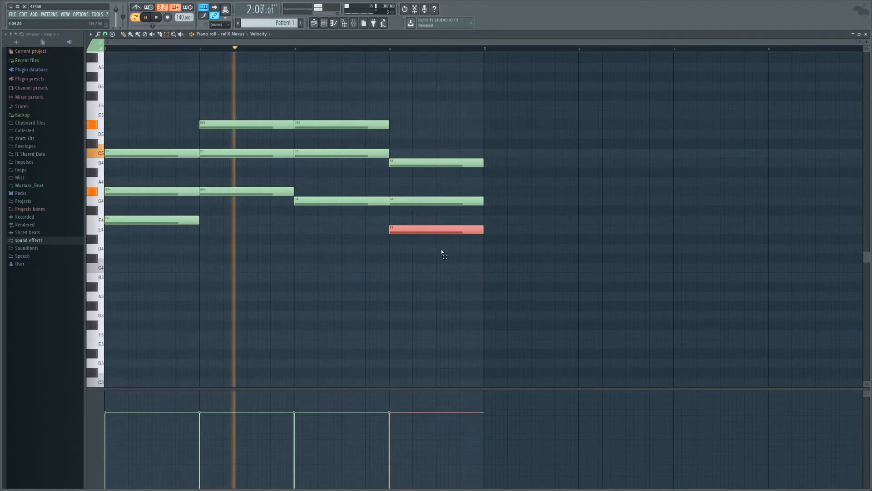
key(ctrl+Up)
click(441, 250)
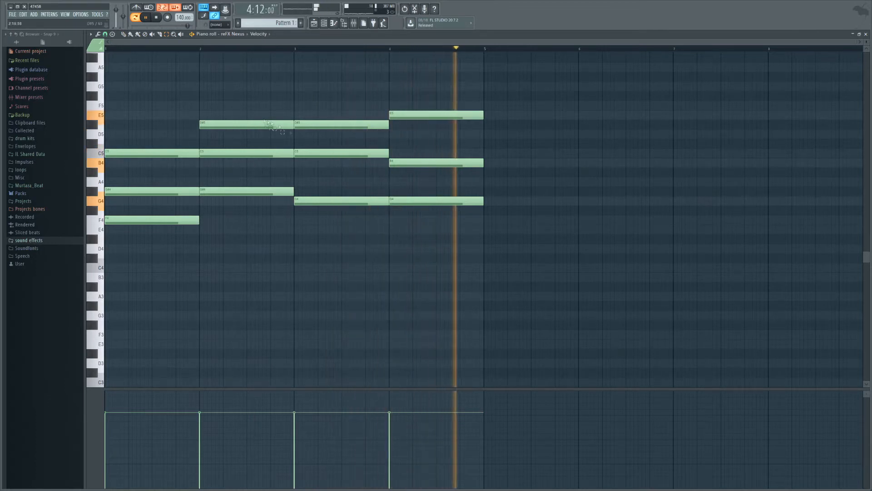
click(124, 35)
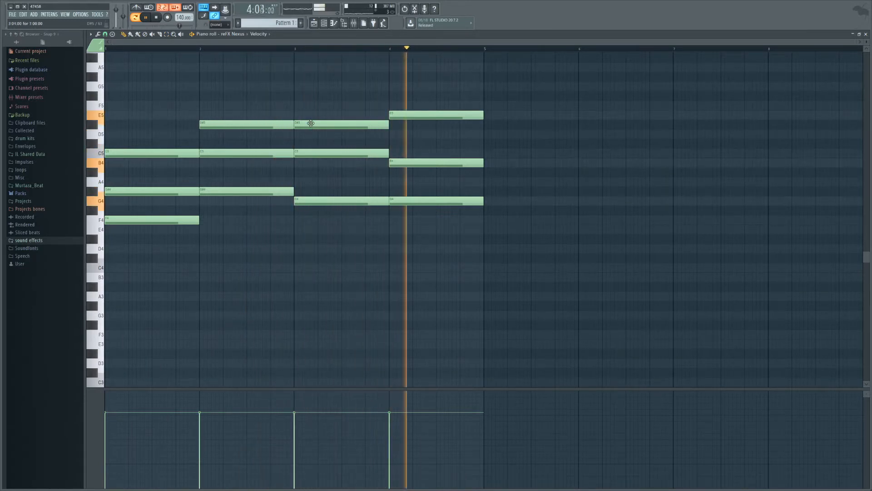
Replace the D#5 note in bar 3 with a one-bar D#4 note and play the progression.
key(space)
click(295, 239)
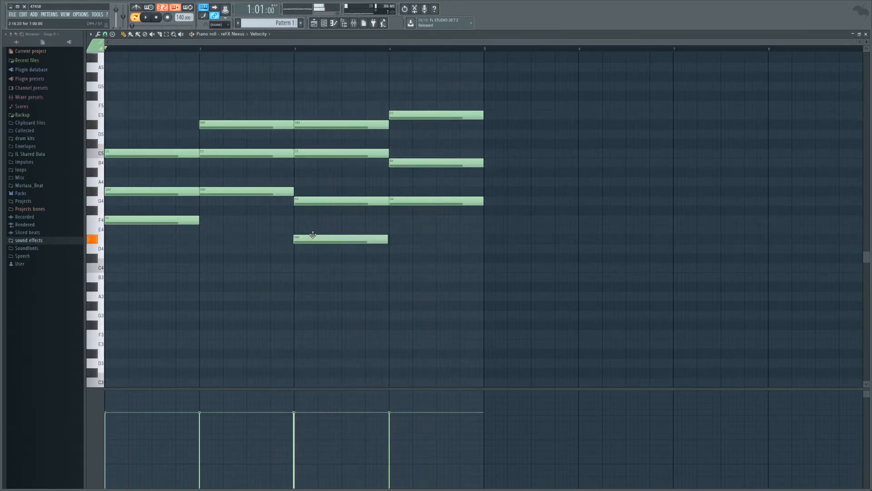
right_click(318, 124)
key(space)
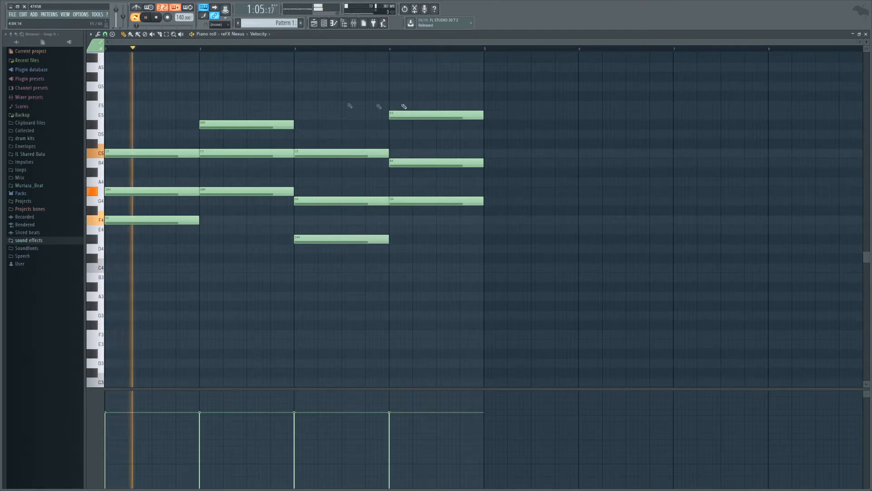
Transpose all the chord notes up one octave and play the progression from near the start.
drag(161, 73, 529, 326)
key(ctrl+Up)
scroll(181, 113, up, 5)
key(space)
drag(118, 48, 56, 50)
double_click(114, 48)
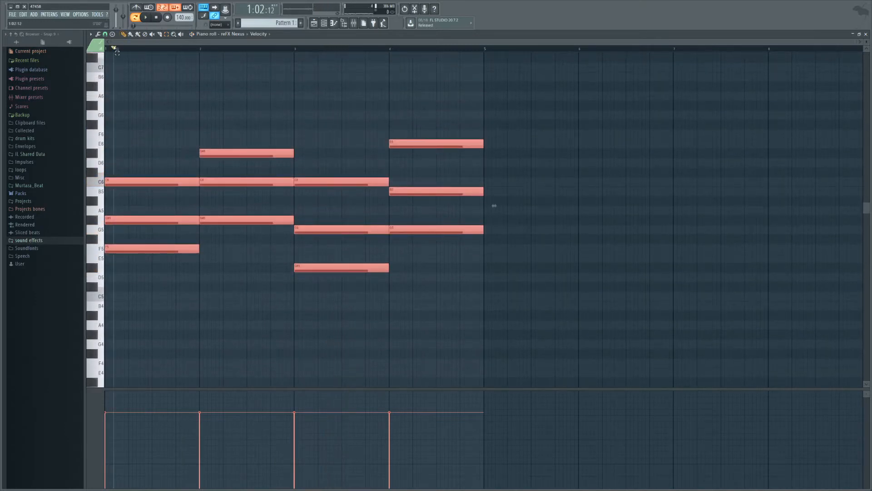
key(space)
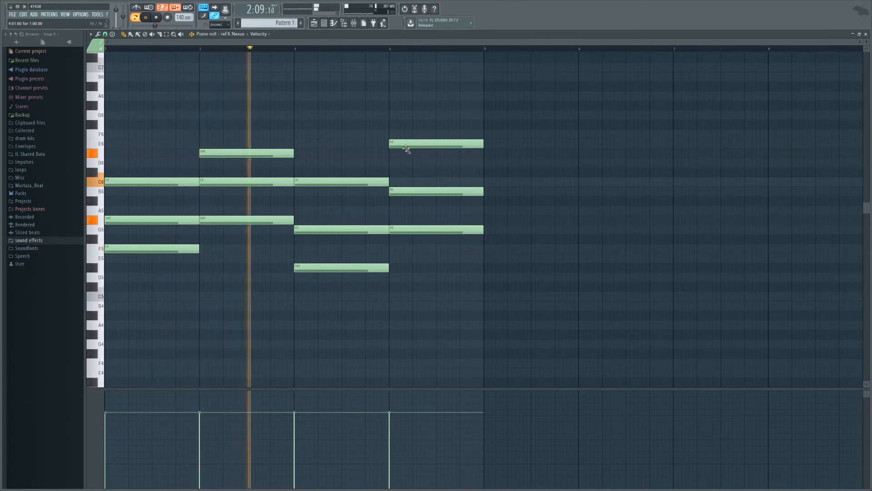
Replace the E6 note in bar 4 with a one-bar E5 note and play back the progression.
click(393, 258)
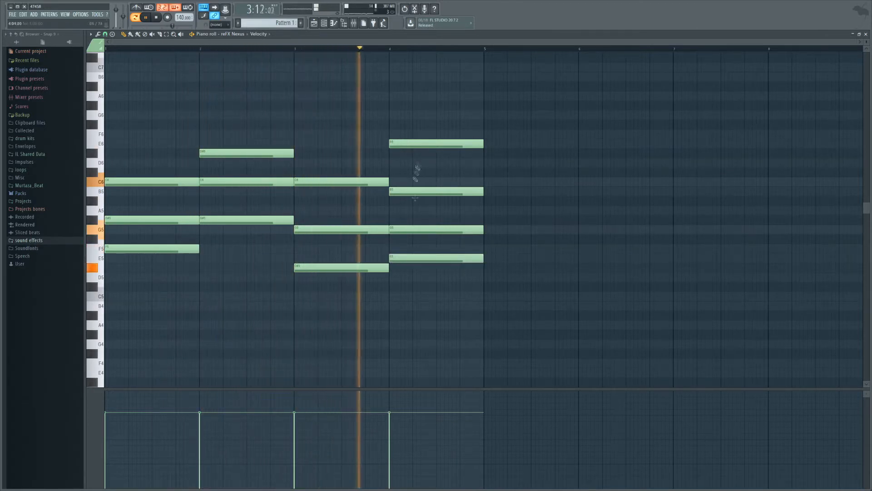
right_click(422, 145)
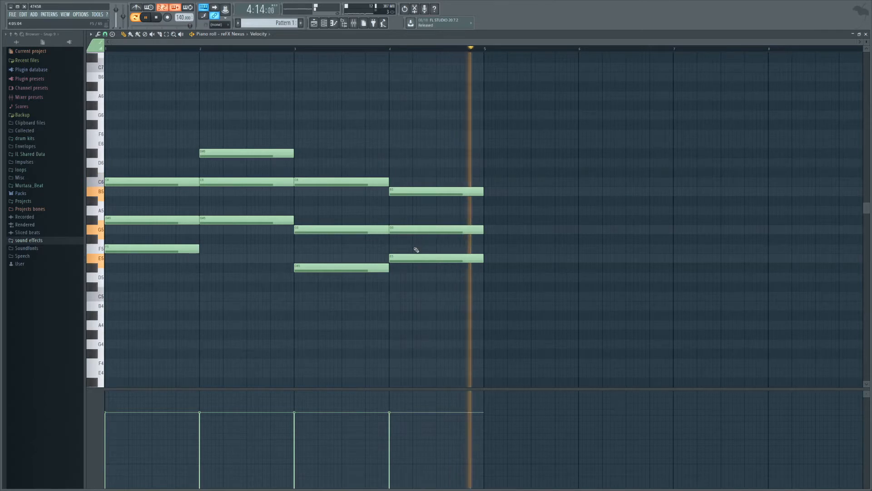
key(space)
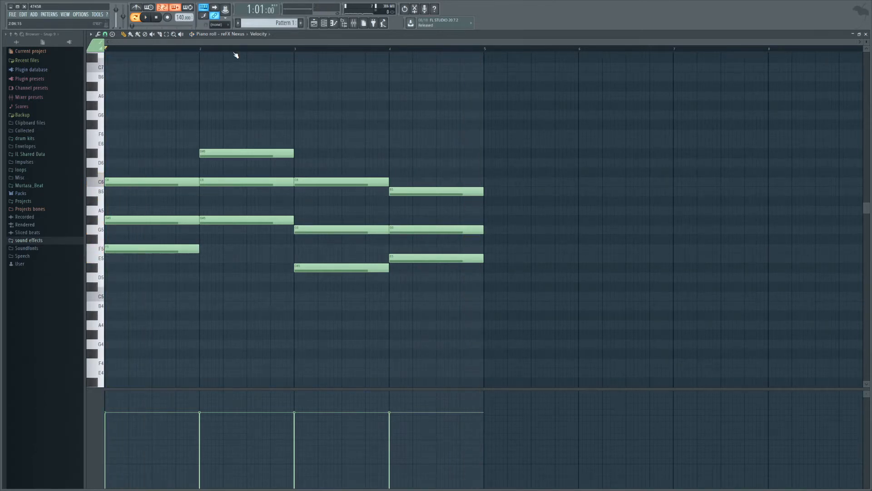
key(space)
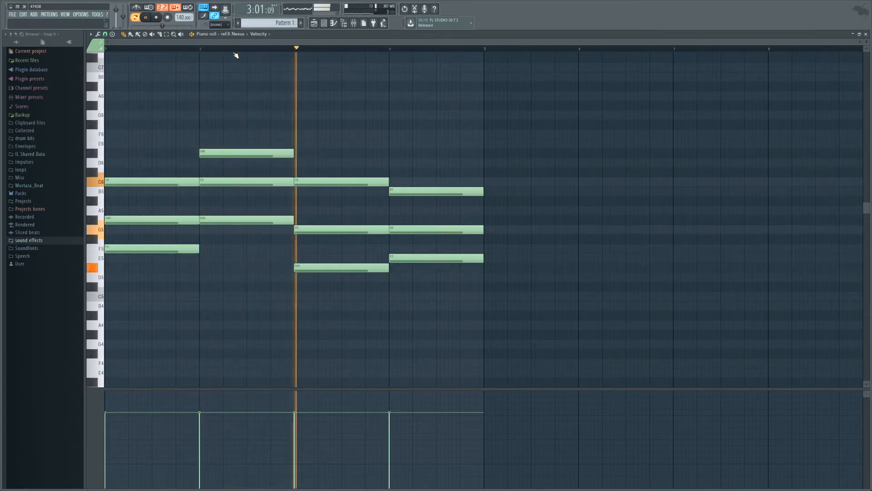
key(space)
Add an Omnisphere_2 instrument as a new channel in the channel rack.
click(324, 23)
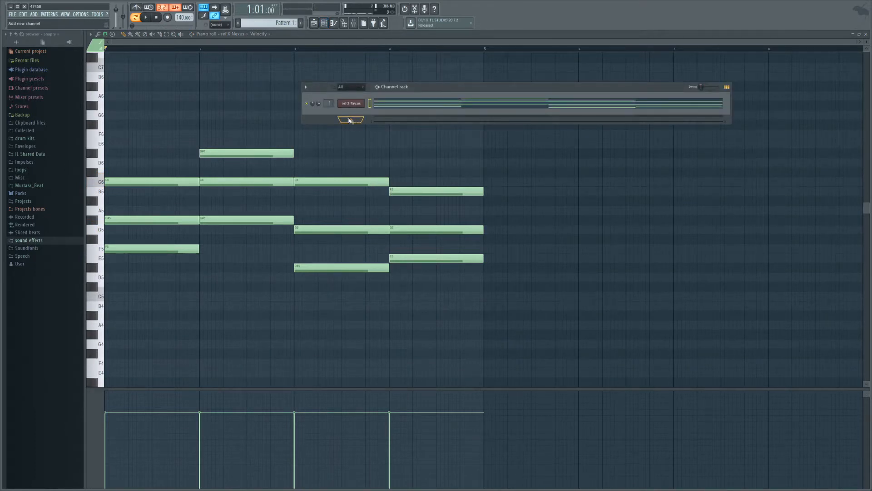
click(350, 120)
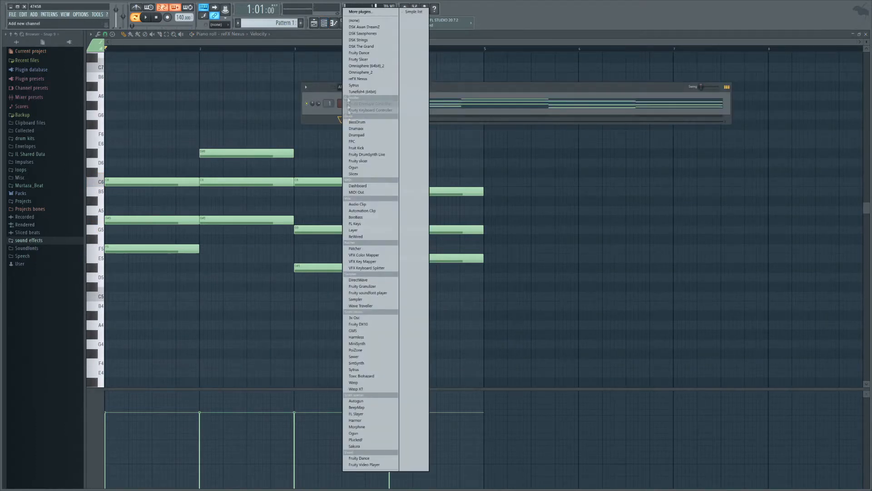
click(365, 72)
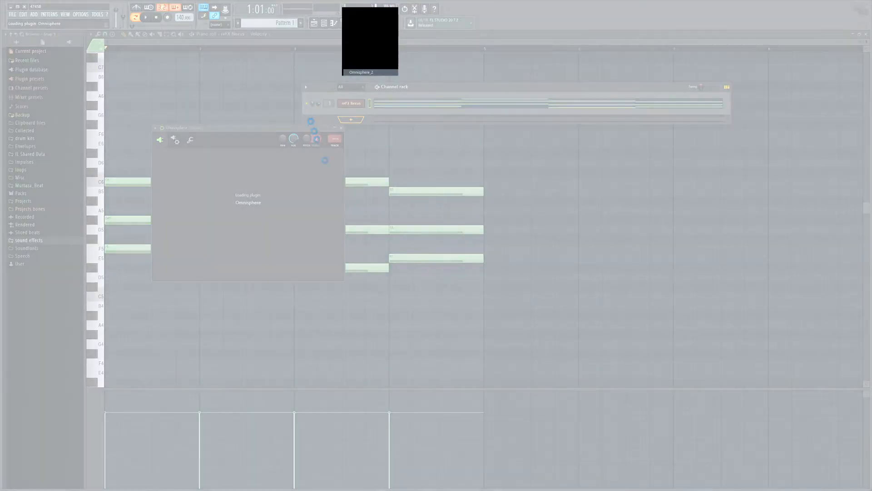
click(416, 269)
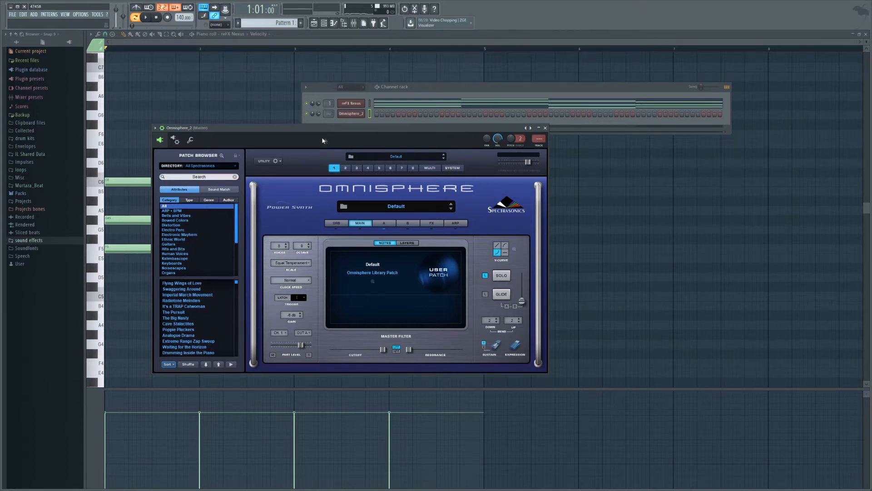
click(410, 87)
Filter the Omnisphere patches to Guitars and audition Baritone Guitar a, followed by Baritone Guitar b.
click(169, 244)
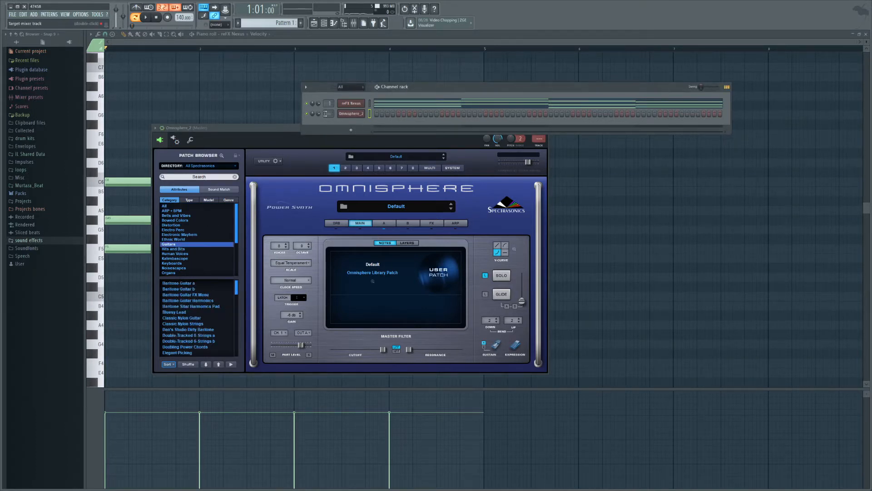
click(184, 283)
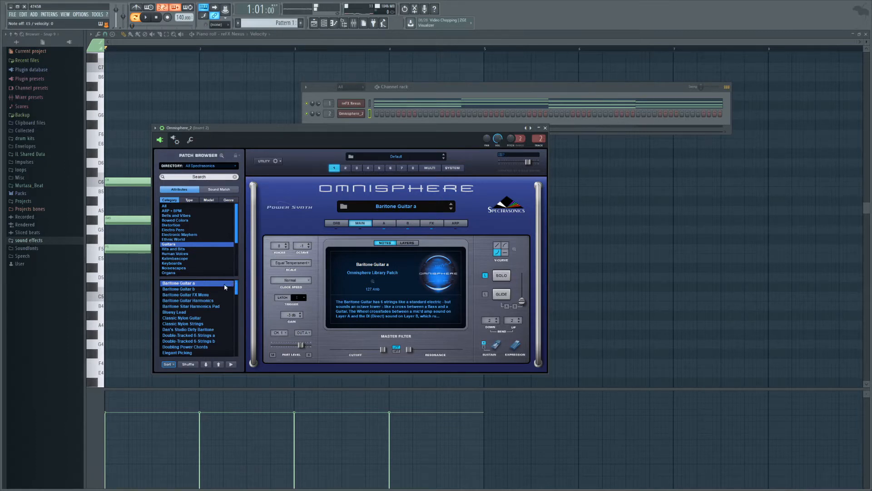
click(347, 125)
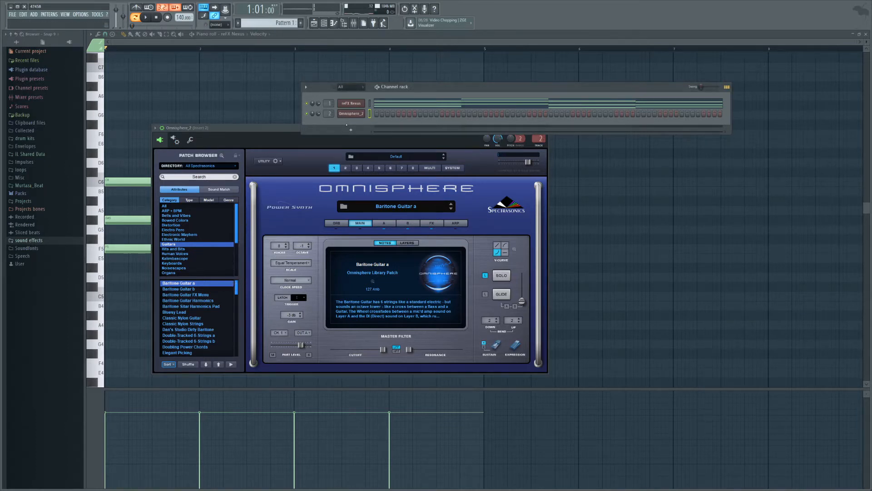
click(197, 289)
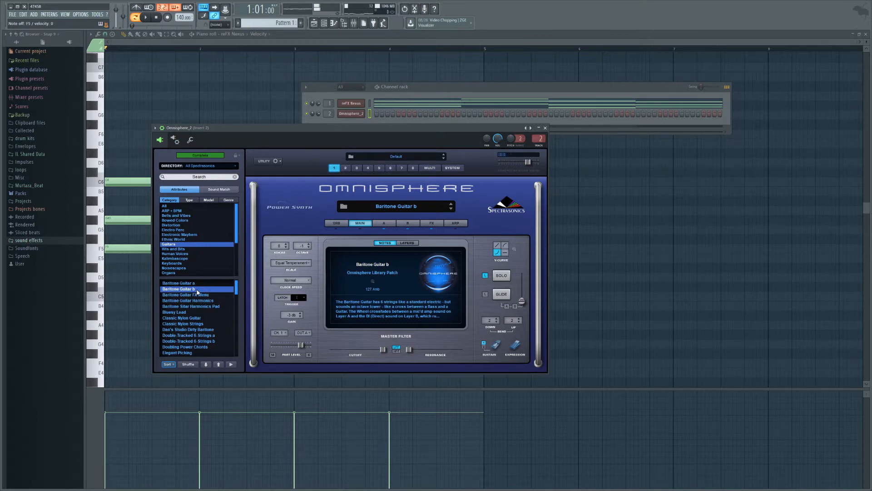
Open the piano roll for the Omnisphere_2 channel.
click(347, 117)
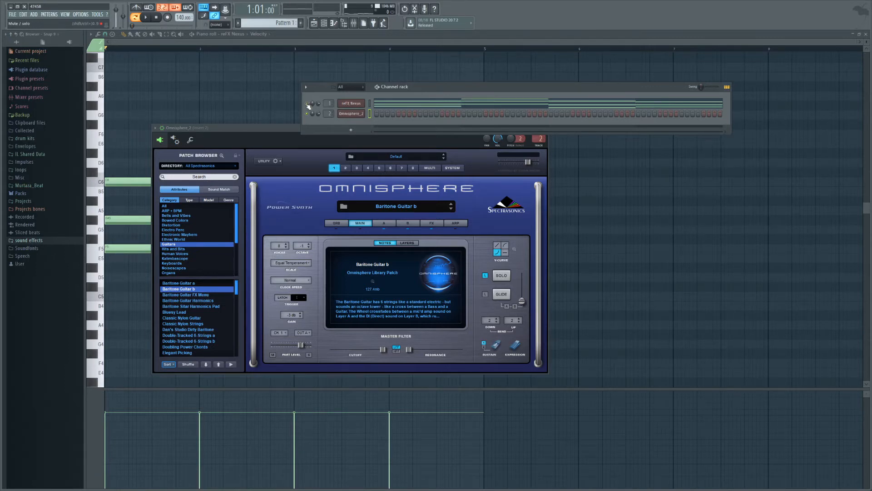
right_click(352, 114)
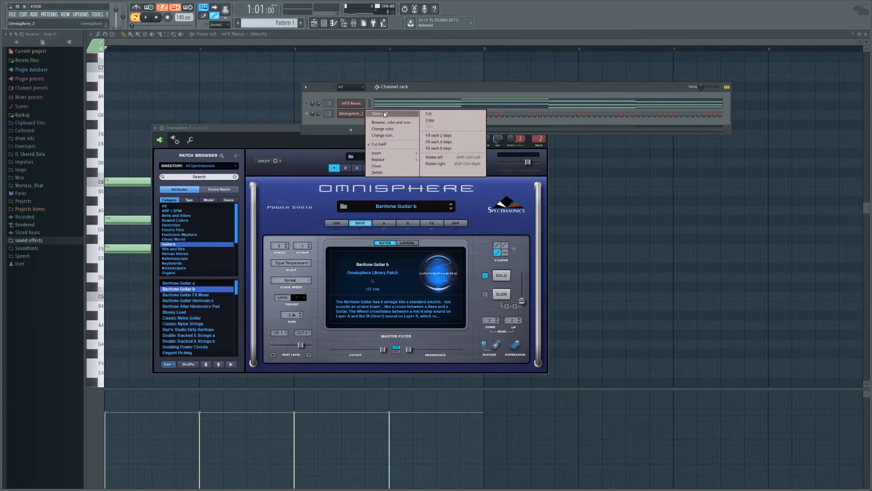
click(382, 113)
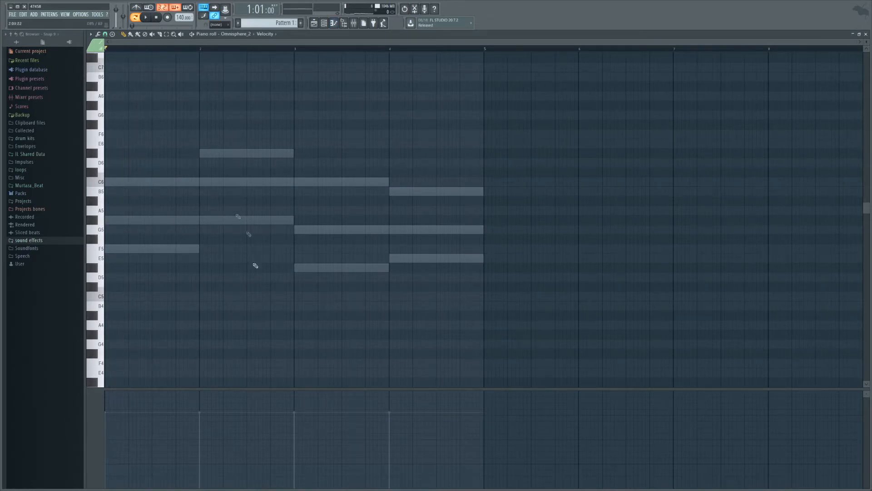
click(105, 36)
click(99, 36)
click(98, 36)
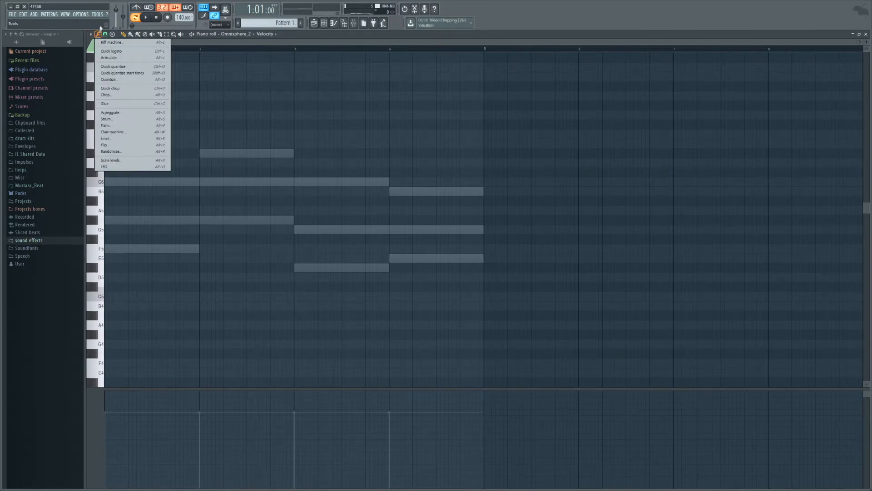
click(98, 36)
click(98, 36)
click(98, 35)
click(97, 35)
click(98, 35)
click(98, 36)
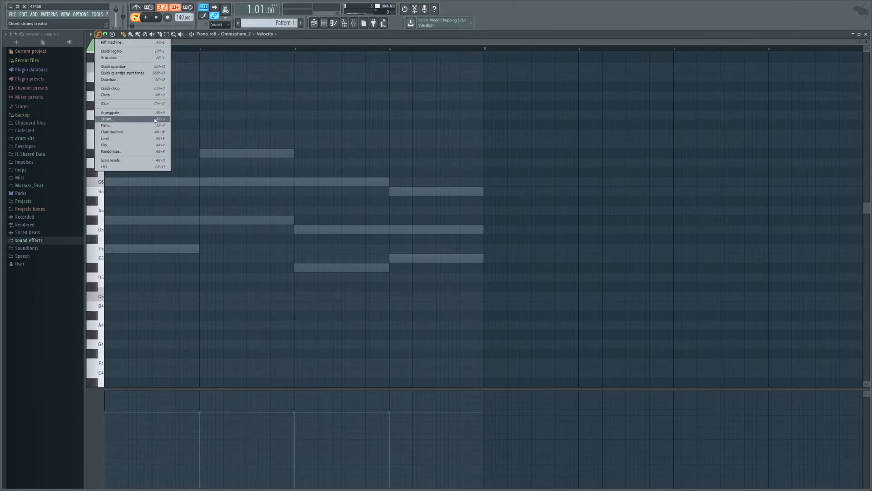
click(90, 35)
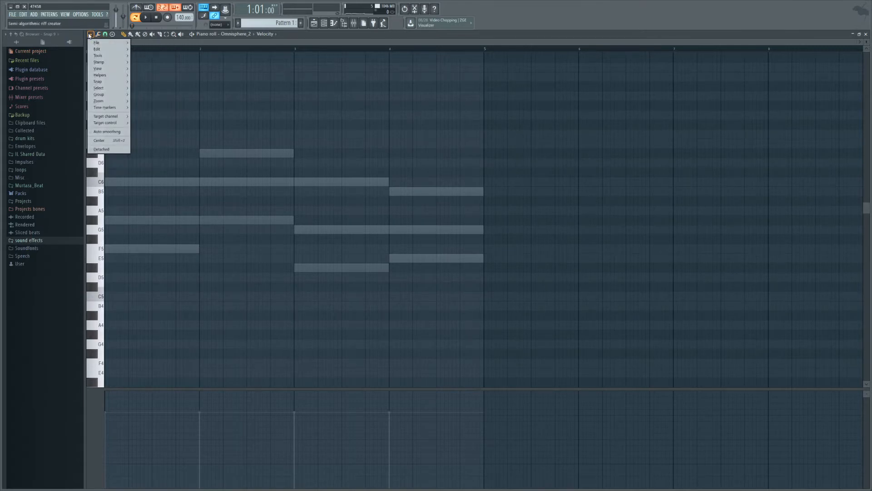
click(91, 36)
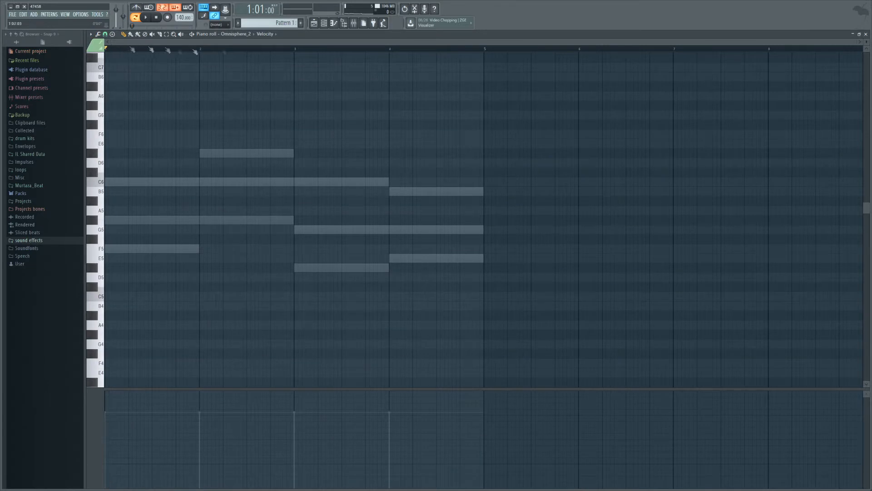
click(325, 23)
click(326, 24)
drag(286, 23, 286, 23)
Find the Ghost channels helper option, then toggle the ghost notes off and back on in the piano roll.
click(90, 35)
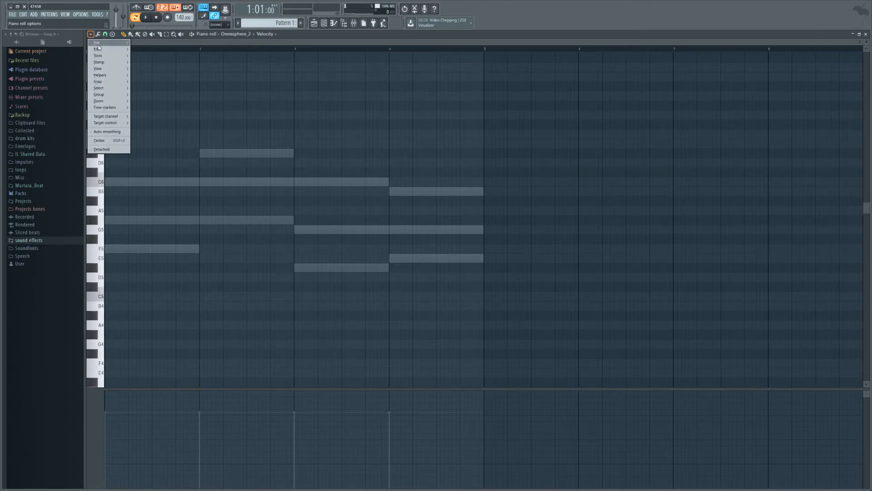
mouse_move(107, 57)
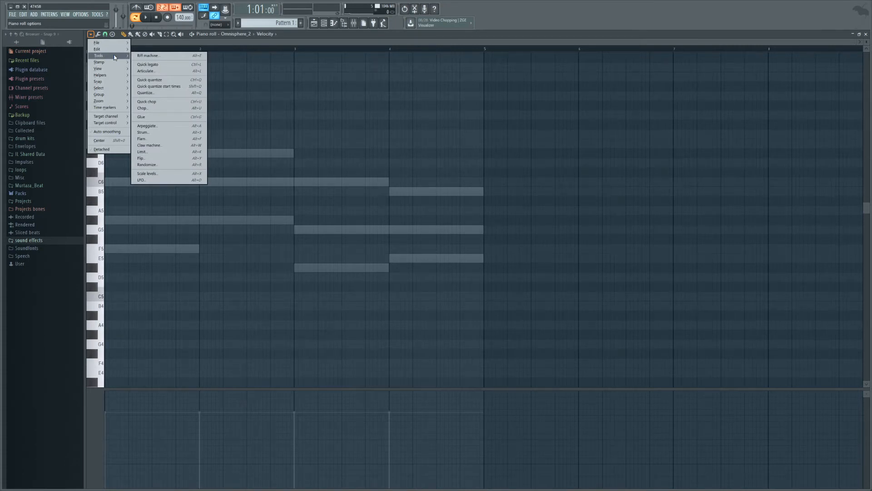
click(91, 35)
click(92, 35)
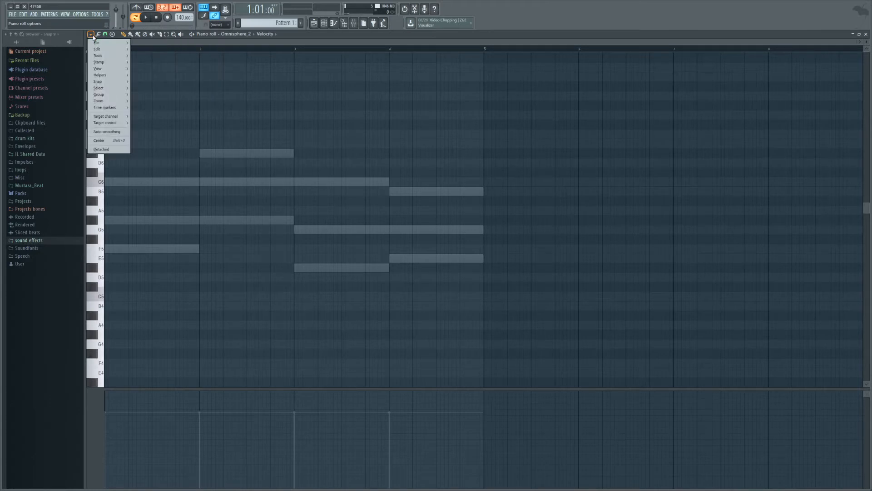
mouse_move(109, 76)
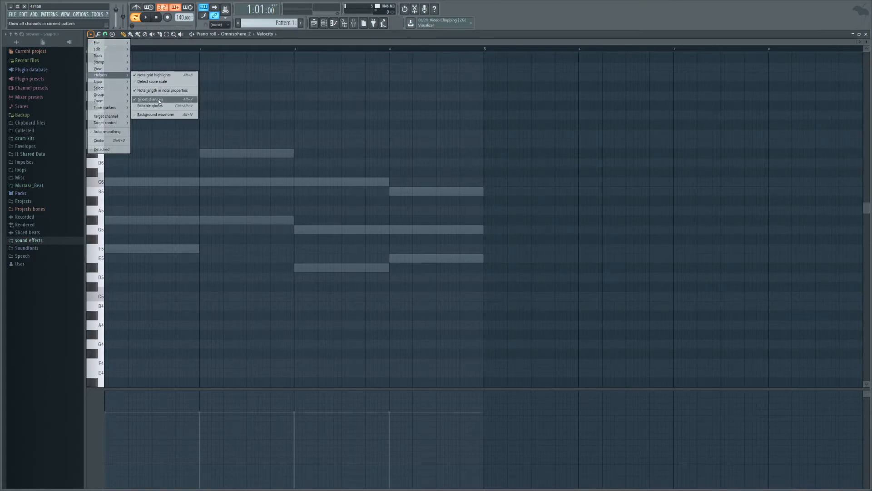
click(233, 118)
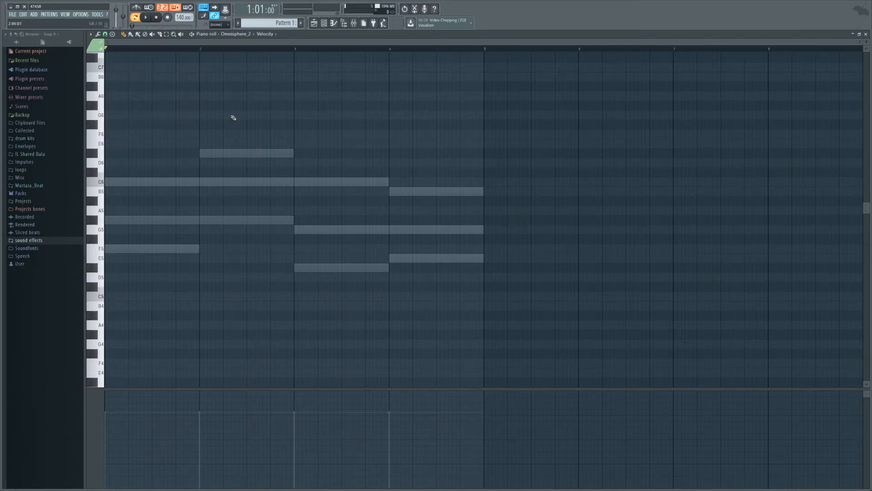
key(alt+v)
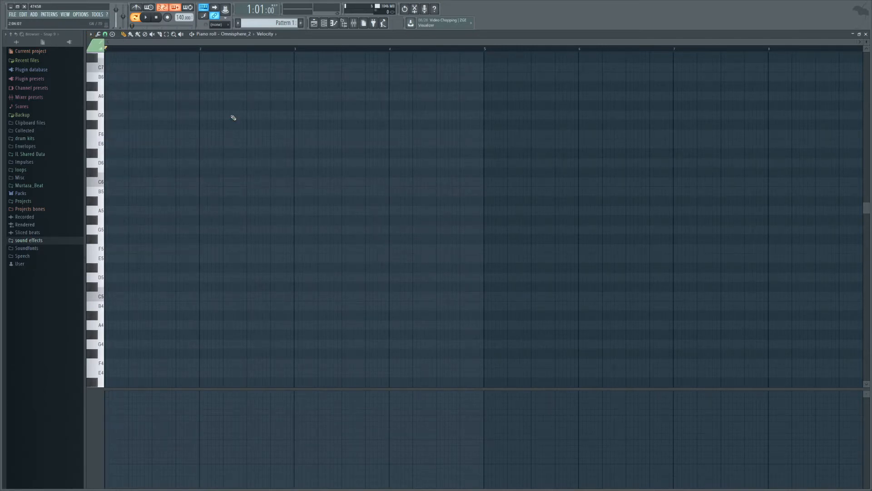
key(alt+v)
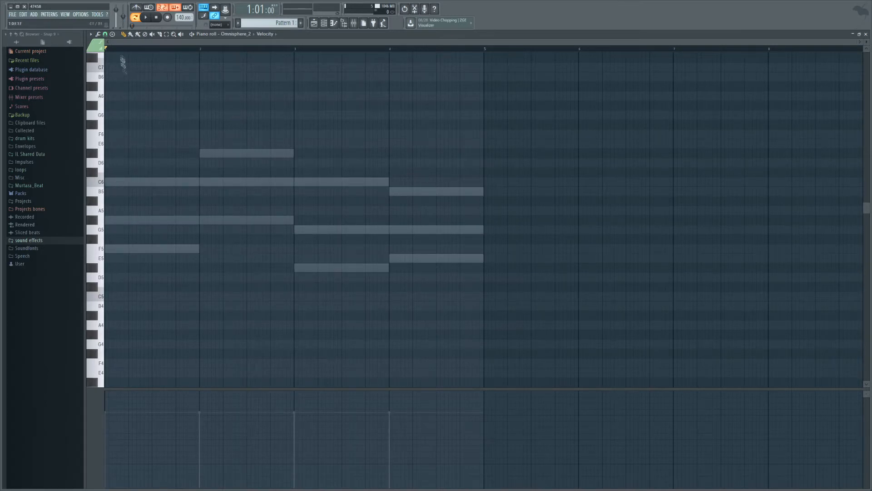
Set the piano roll's snap to 1/4 beat.
click(107, 36)
click(107, 36)
click(108, 36)
click(107, 36)
click(106, 35)
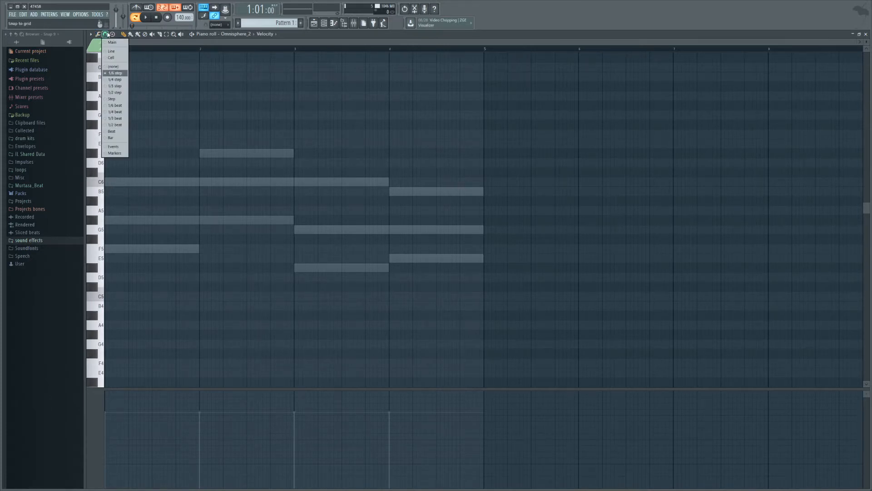
click(119, 112)
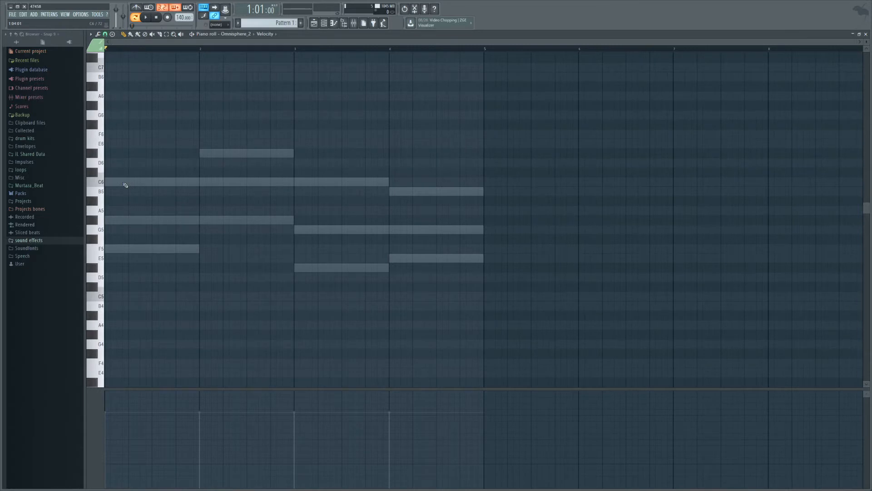
Draw a C6, G#5, C6 melody across bar 1 with notes 6, 6 and 4 steps long.
click(111, 185)
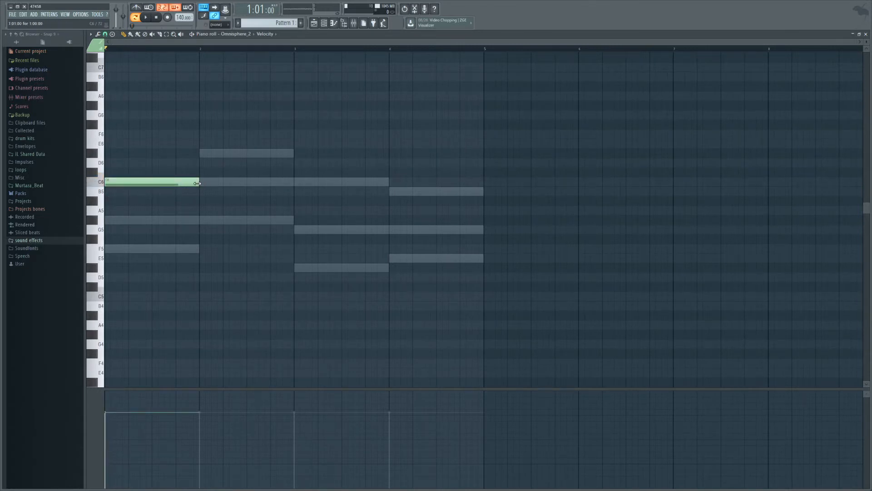
drag(197, 183, 131, 194)
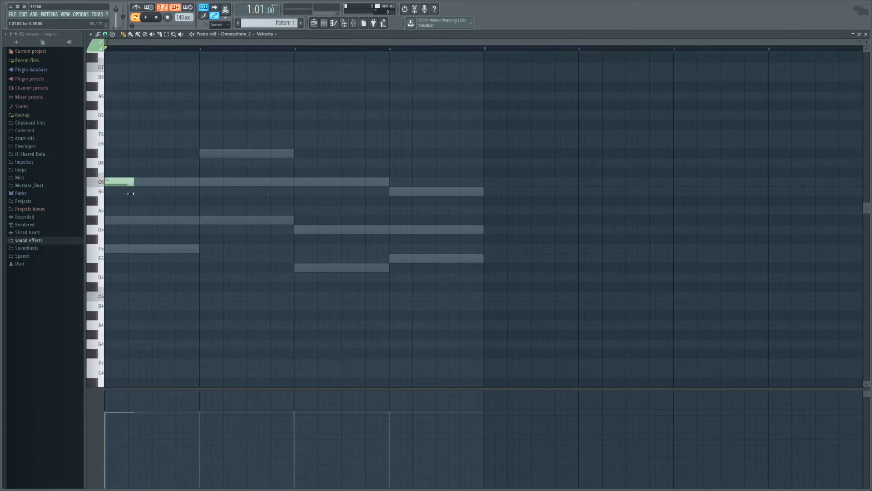
click(143, 222)
click(177, 183)
drag(211, 184, 205, 184)
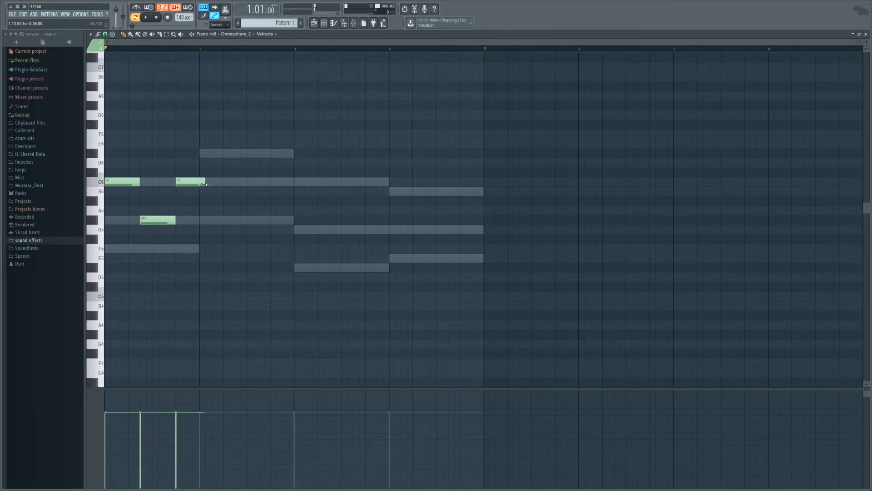
Select the three bar 1 notes and duplicate them three times to fill bars 2 to 4.
click(166, 34)
drag(207, 272, 112, 128)
key(ctrl+b)
key(ctrl+b)
key(ctrl+b)
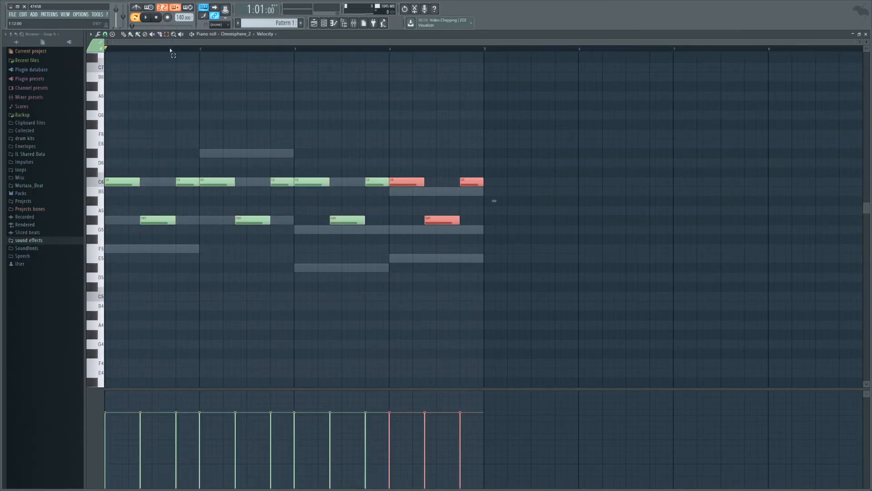
Transpose the three notes in bar 3 down five semitones to G5, D#5 and G5.
drag(220, 140, 313, 214)
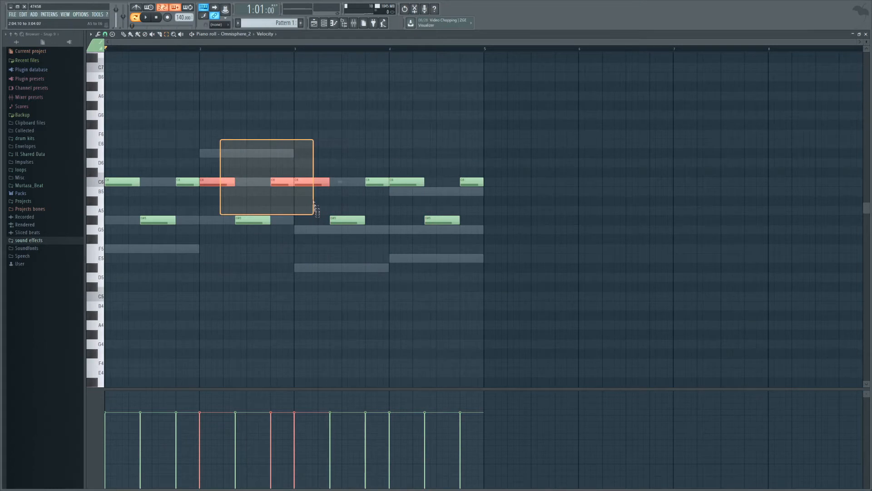
click(305, 124)
drag(319, 158, 380, 241)
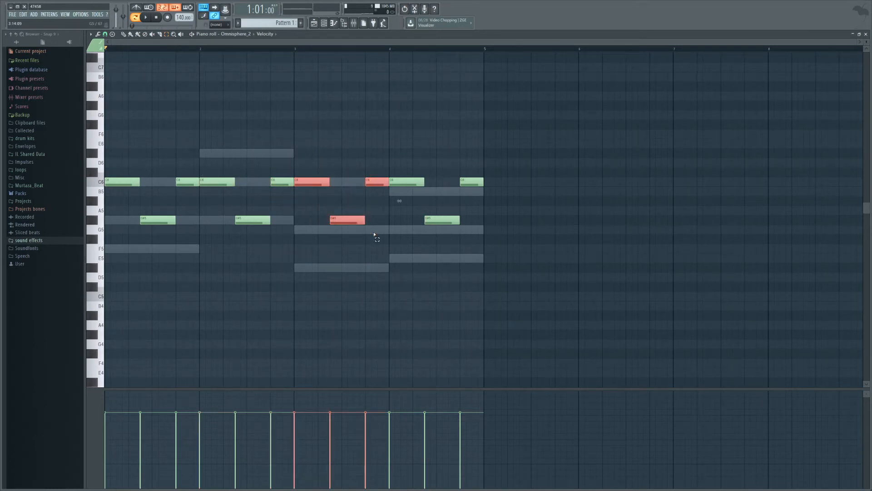
key(shift+Down)
key(shift+Down)
key(shift+Down)
key(shift+Down)
key(shift+Down)
Transpose bar 4's notes down four semitones, then its two outer notes one more semitone to get G5, E5, G5.
drag(394, 171, 517, 245)
key(shift+Down)
key(shift+Down)
key(shift+Down)
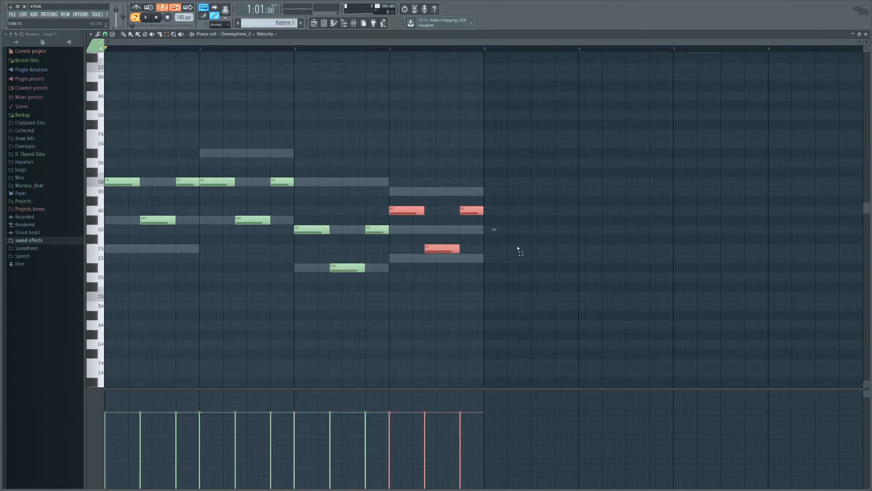
key(shift+Down)
drag(406, 216, 489, 237)
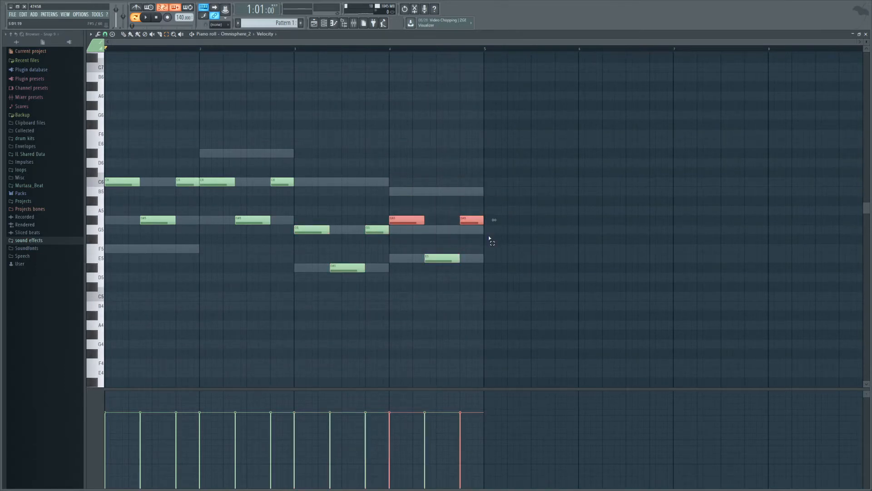
key(shift+Down)
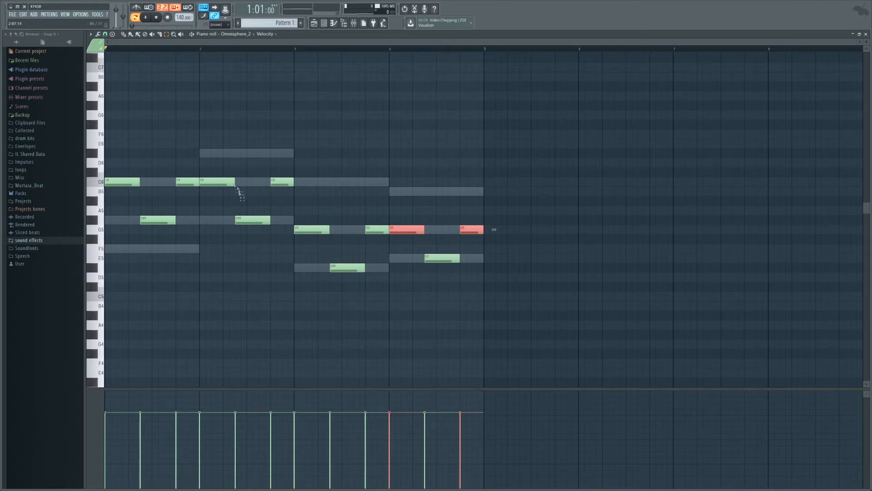
Raise bar 2's notes three semitones and its middle note one more to get D#6, C6, D#6, and play back the melody.
drag(212, 174, 295, 222)
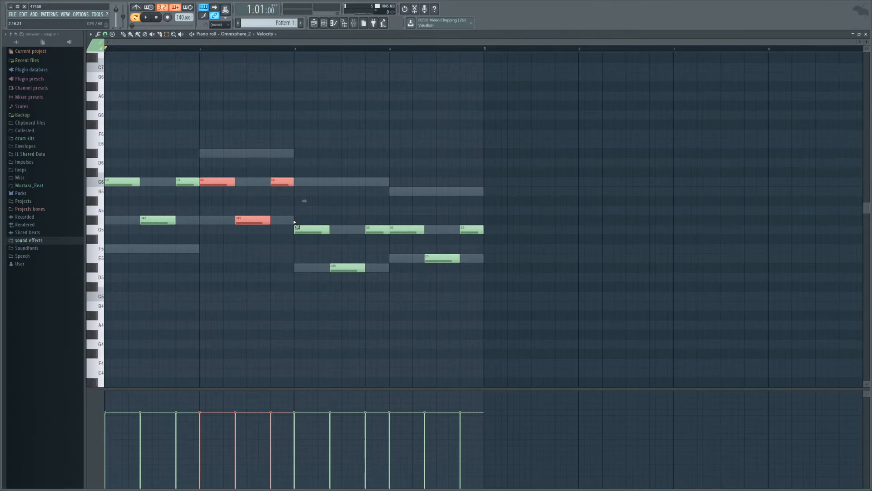
key(shift+Up)
key(shift+Up)
key(shift+Up)
drag(204, 172, 267, 202)
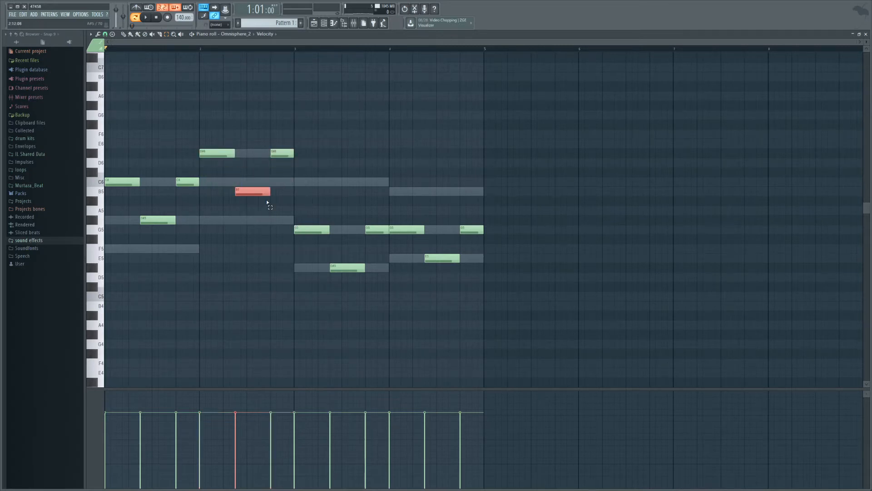
click(397, 176)
key(space)
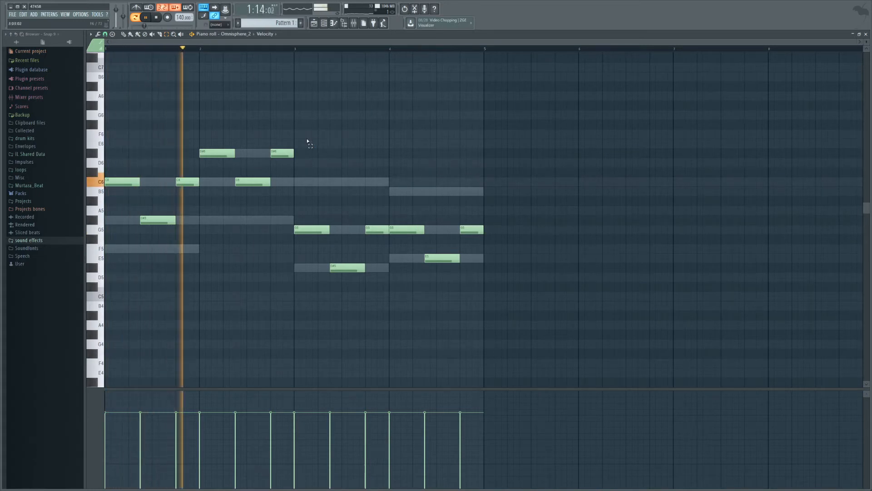
key(space)
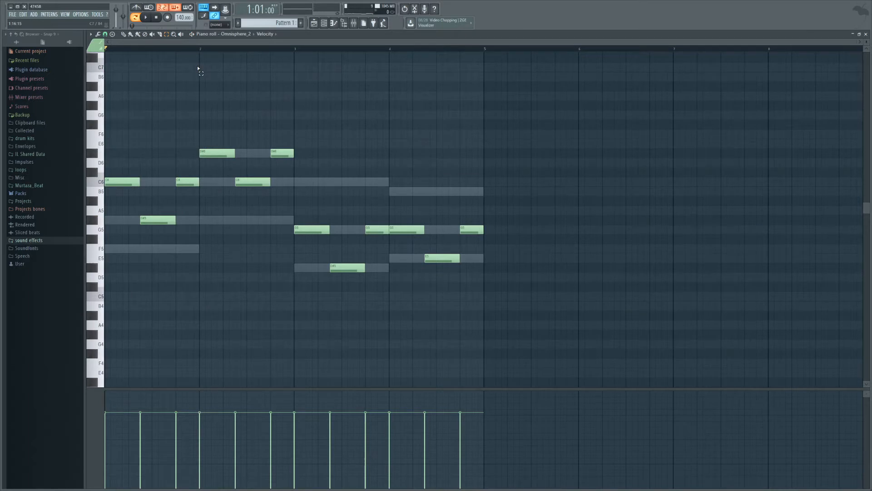
Transpose the whole four-bar guitar melody down one octave and play it back.
drag(555, 291, 115, 90)
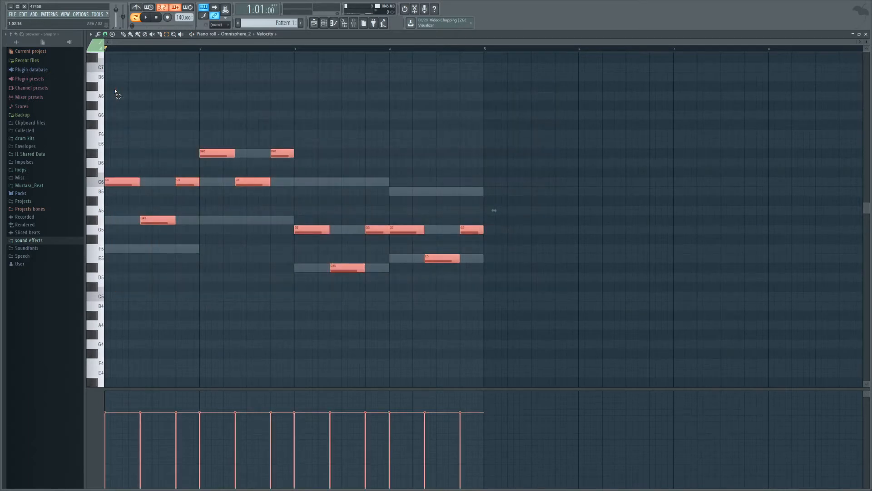
key(ctrl+Down)
scroll(201, 101, down, 6)
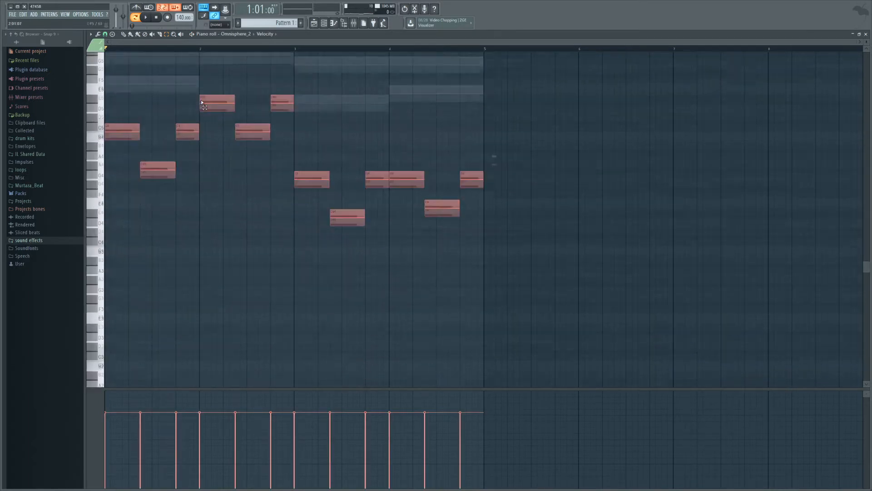
scroll(201, 101, up, 4)
key(ctrl+Up)
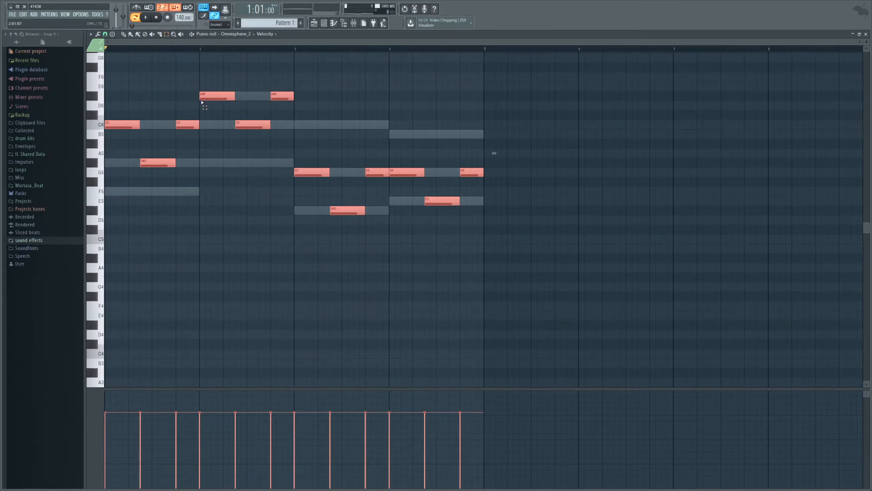
key(ctrl+Down)
key(ctrl+d)
key(space)
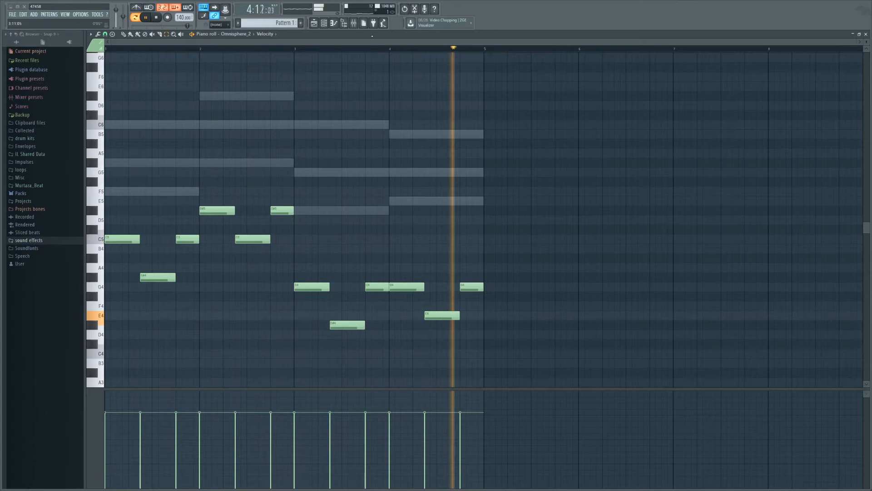
key(space)
Switch the Omnisphere patch to Flamenco Guitar a and play back the melody.
click(324, 22)
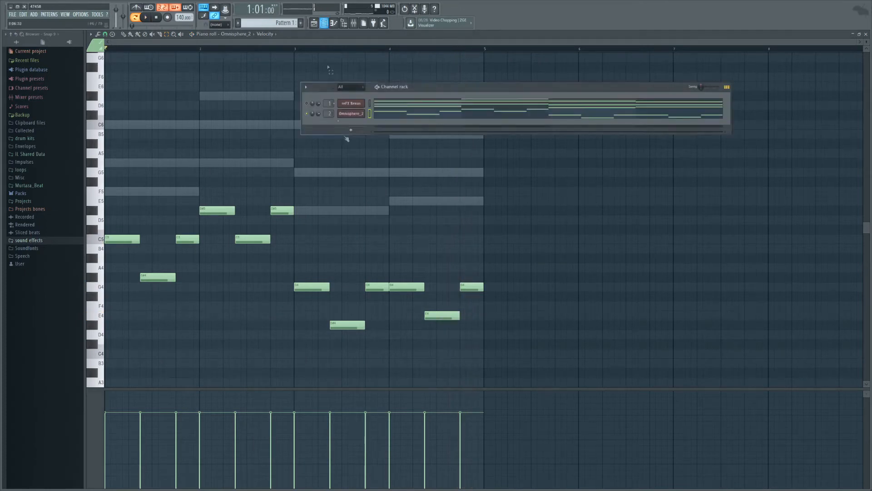
click(351, 113)
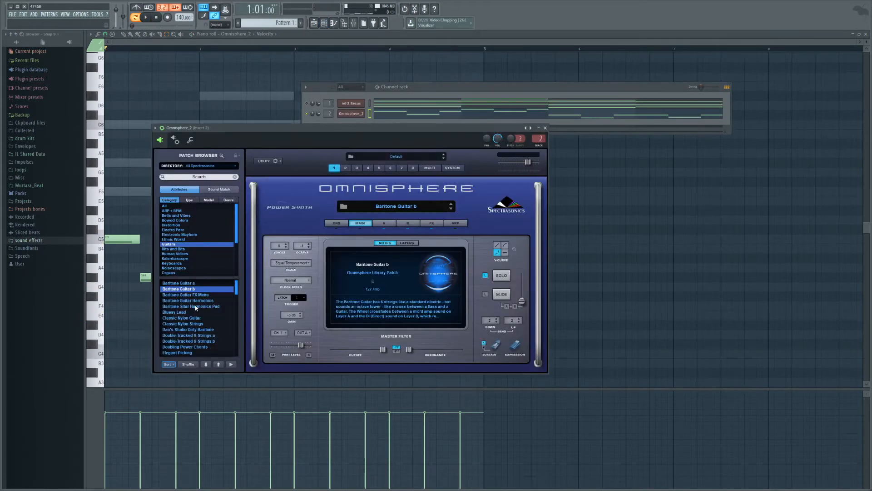
scroll(196, 307, down, 2)
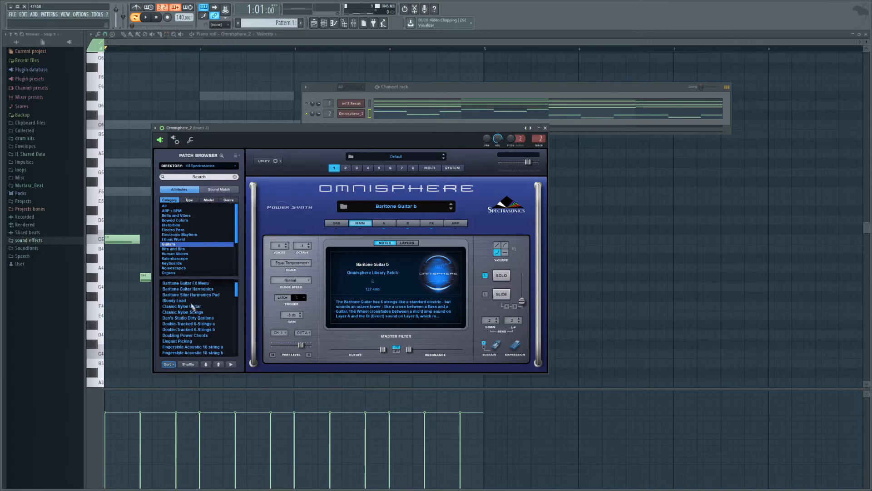
scroll(211, 318, down, 8)
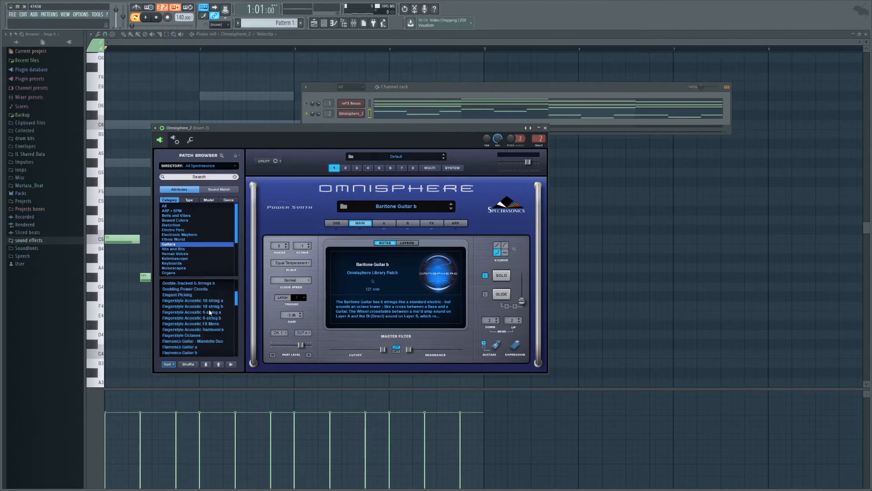
scroll(218, 311, down, 8)
click(197, 301)
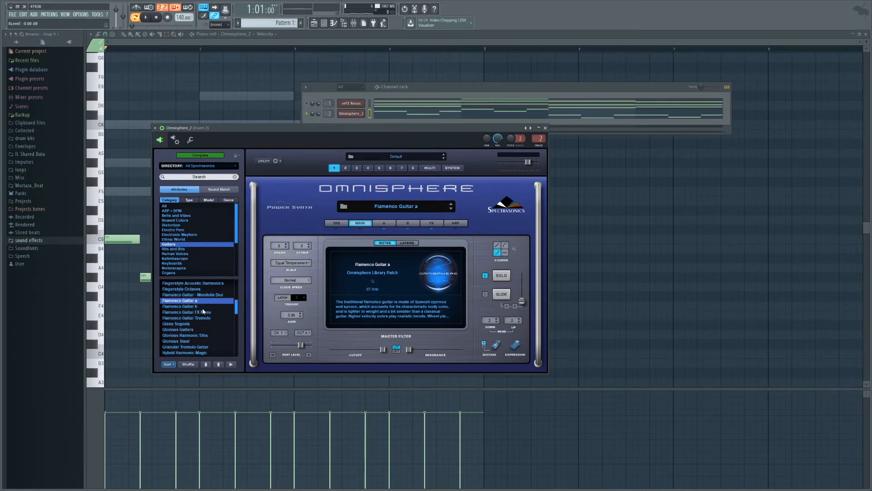
click(160, 41)
key(space)
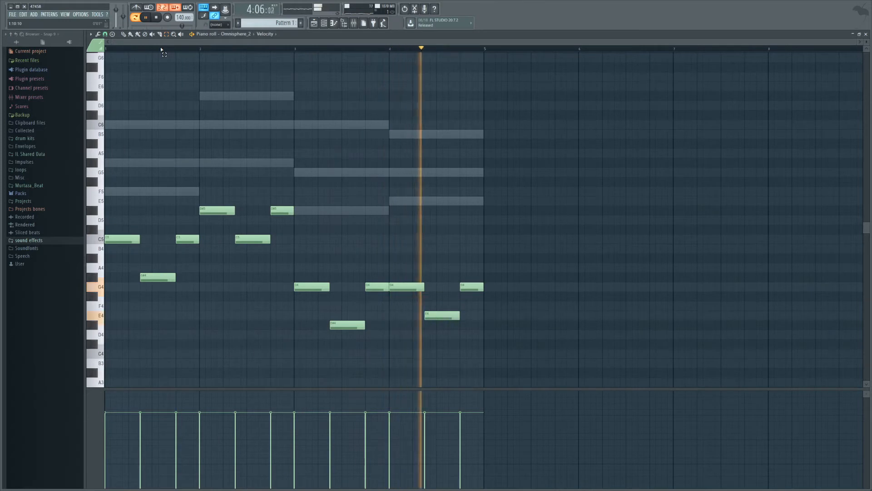
Raise the middle note of bar 4 in the guitar melody seven semitones to B4, checking it during playback.
drag(425, 306, 462, 327)
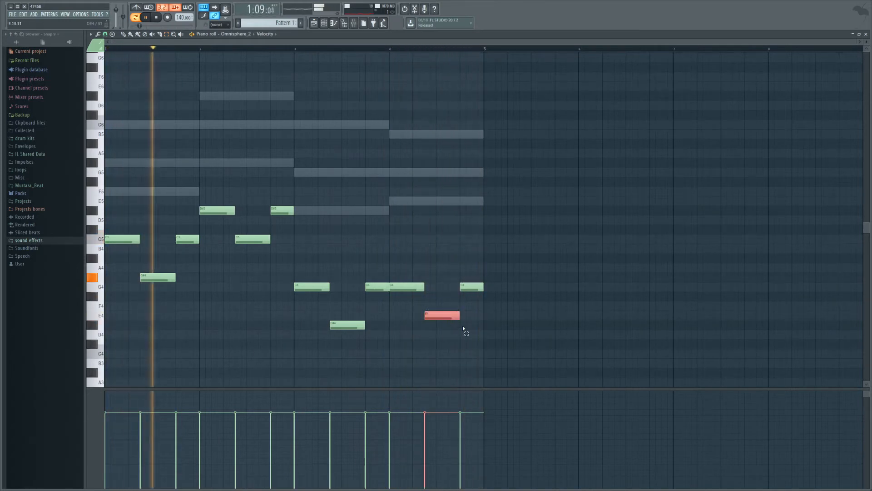
key(ctrl+Up)
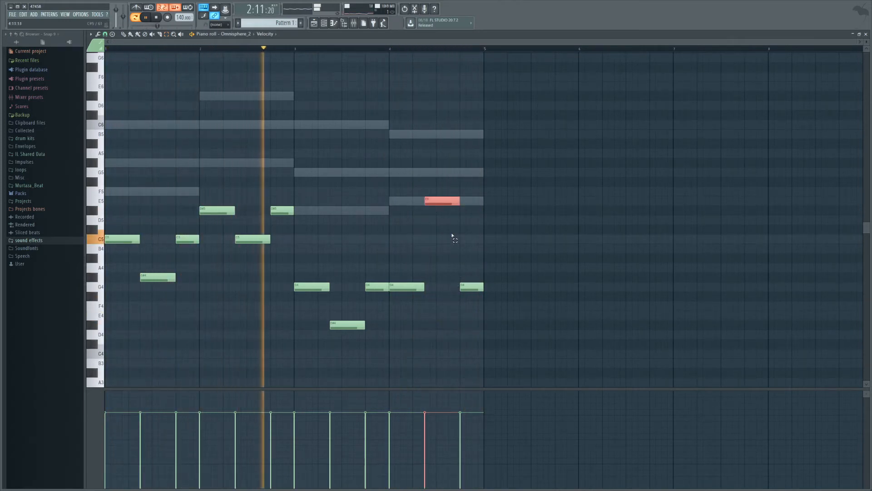
key(shift+Up)
key(shift+Up)
key(shift+Up)
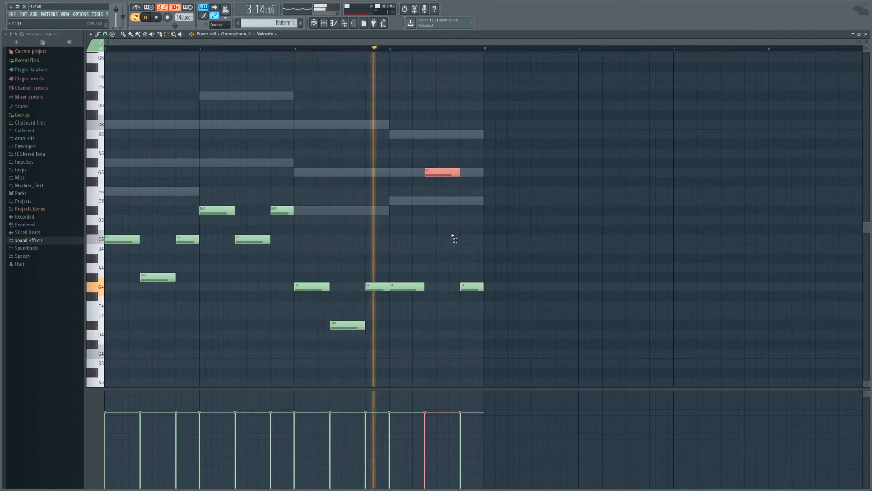
key(shift+Up)
key(shift+Up)
key(shift+Up)
key(shift+Up)
key(ctrl+Down)
click(451, 236)
key(space)
Add a DSK Asian DreamZ channel, step through its instruments and keep the Pipa.
click(324, 22)
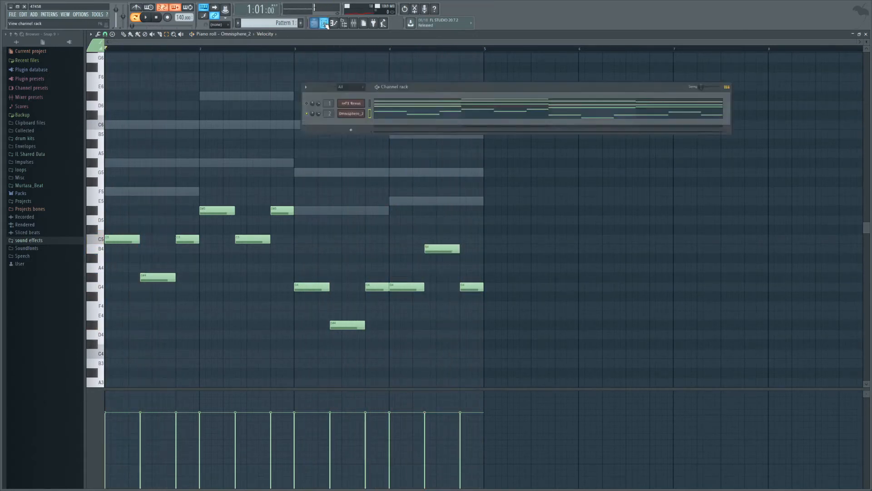
click(351, 130)
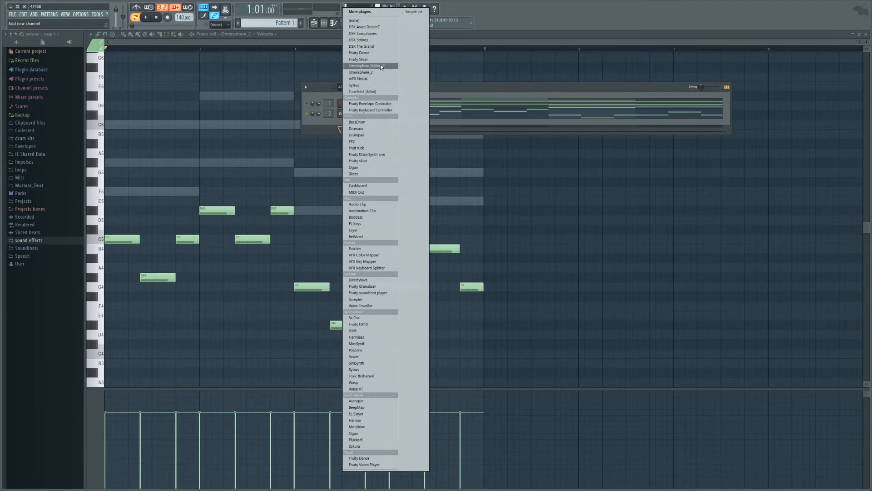
click(383, 27)
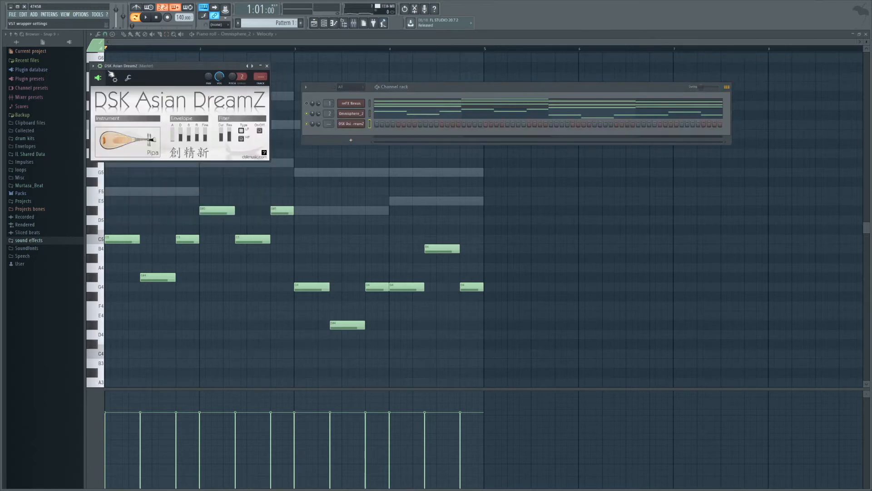
drag(142, 66, 212, 104)
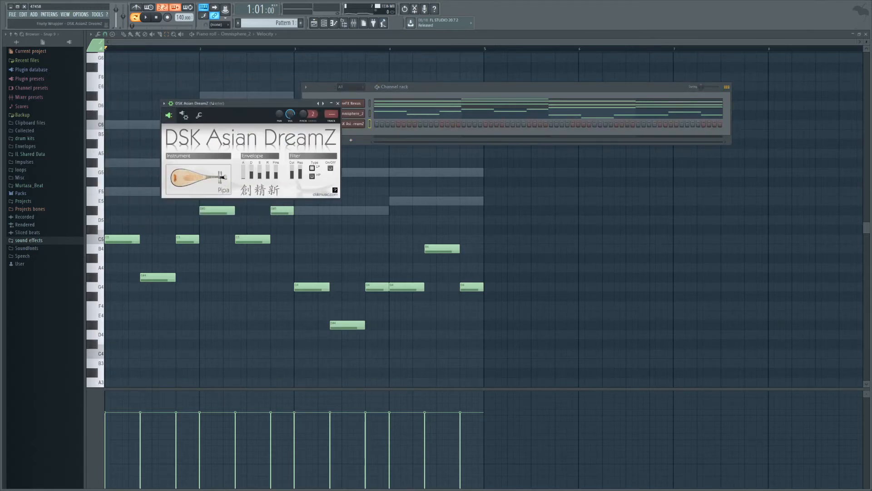
drag(212, 103, 168, 83)
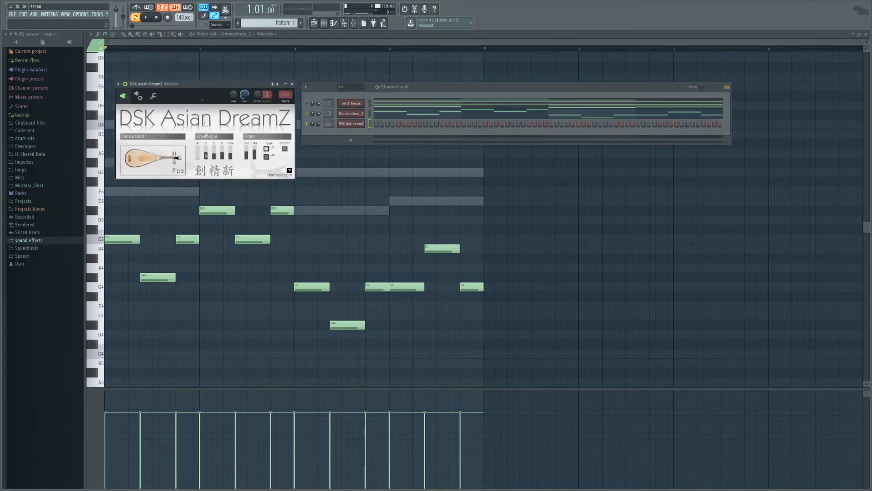
click(148, 160)
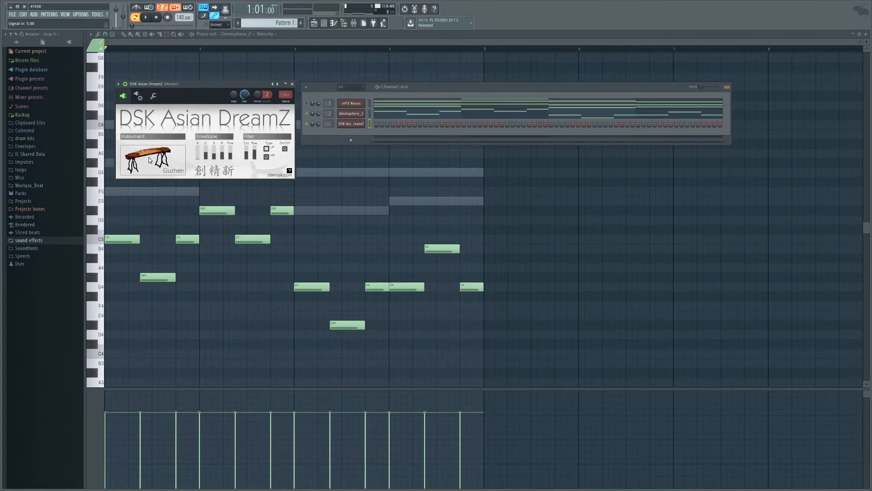
click(149, 159)
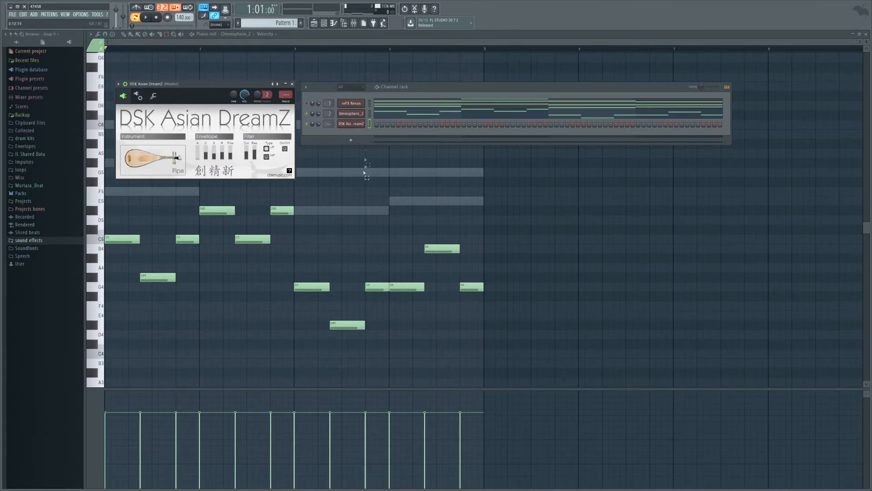
Copy the Omnisphere melody into the DSK Asian DreamZ channel and route that channel to mixer track 3.
right_click(352, 118)
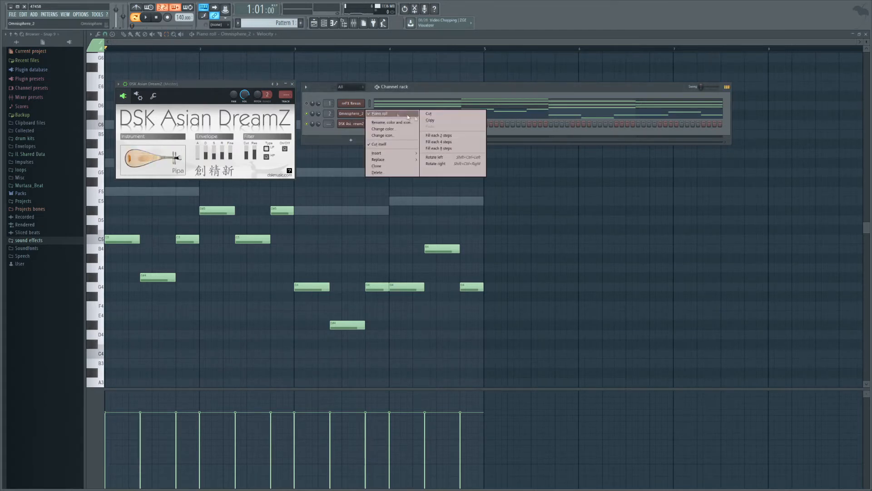
click(430, 120)
right_click(351, 124)
click(439, 138)
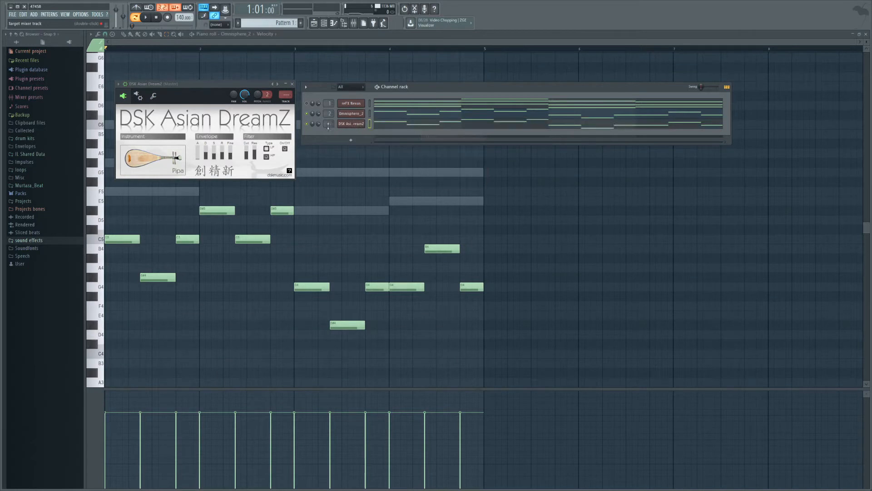
click(298, 41)
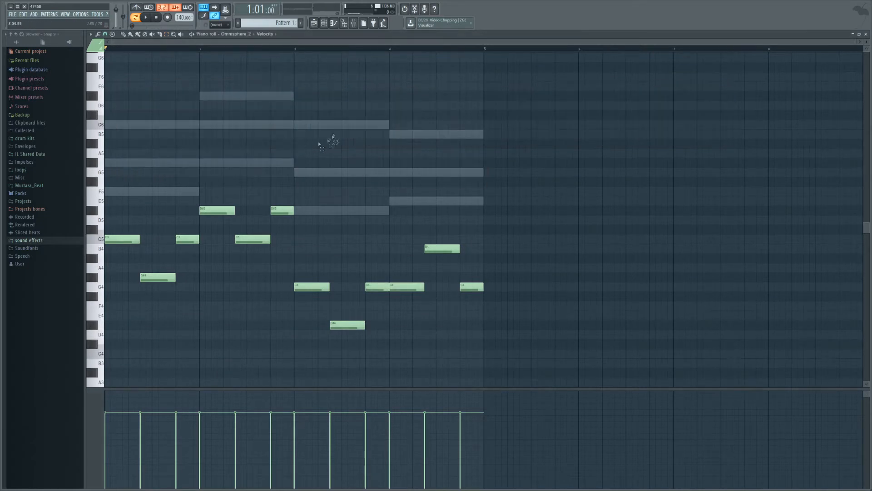
During playback, lower the volume of mixer tracks 2 and 3 together to slightly below the master fader's height.
click(354, 23)
key(space)
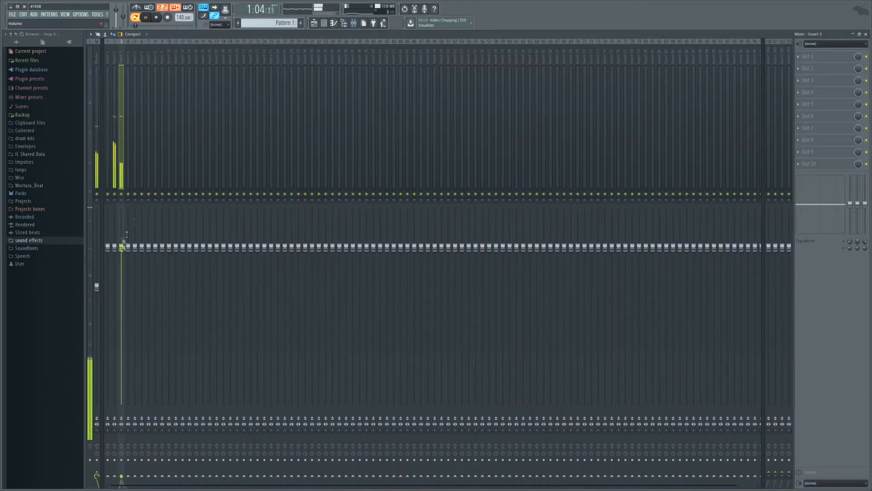
drag(128, 234, 115, 234)
click(128, 234)
click(115, 234)
ctrl+shift+click(121, 234)
drag(121, 247, 121, 300)
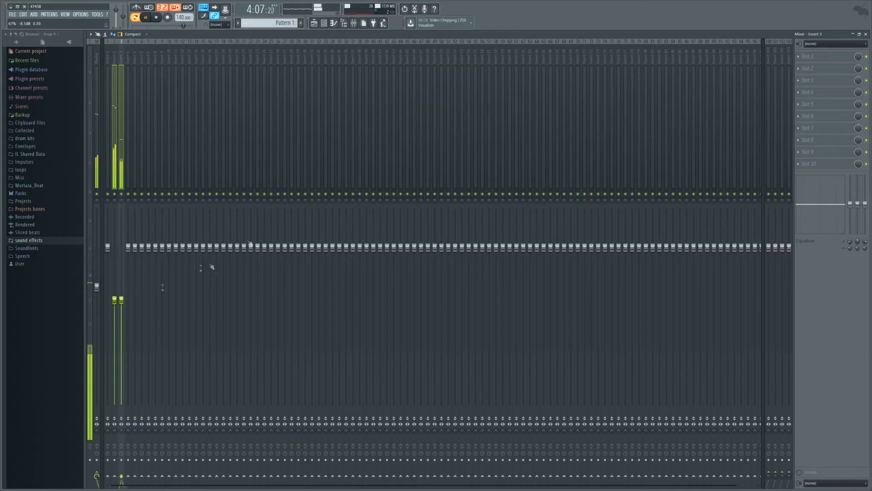
Stop playback and open the Nexus channel's chords in the piano roll.
click(325, 24)
click(315, 24)
click(324, 24)
key(space)
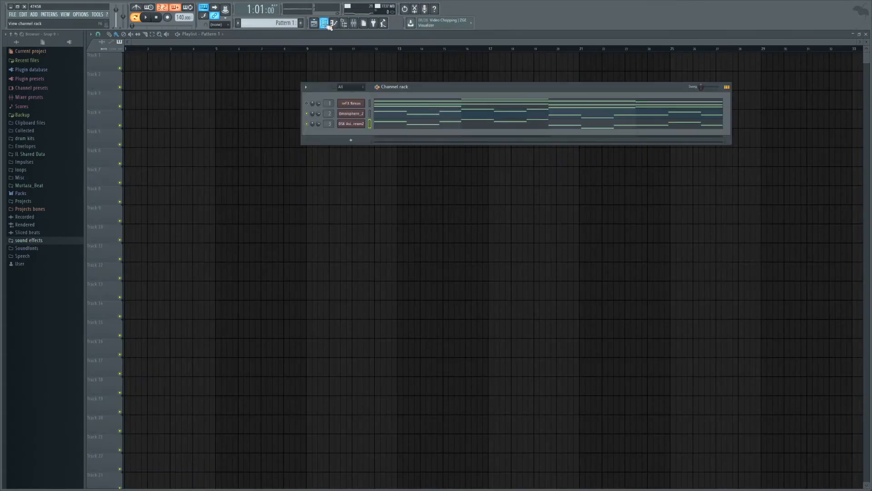
right_click(347, 107)
key(Escape)
right_click(349, 106)
click(372, 103)
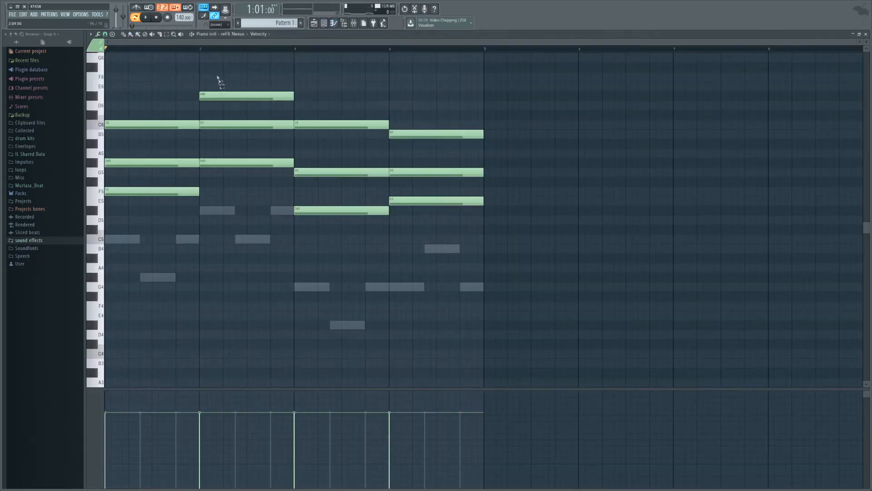
Unmute the Nexus channel and play back the loop with all three instruments together.
drag(136, 50, 484, 49)
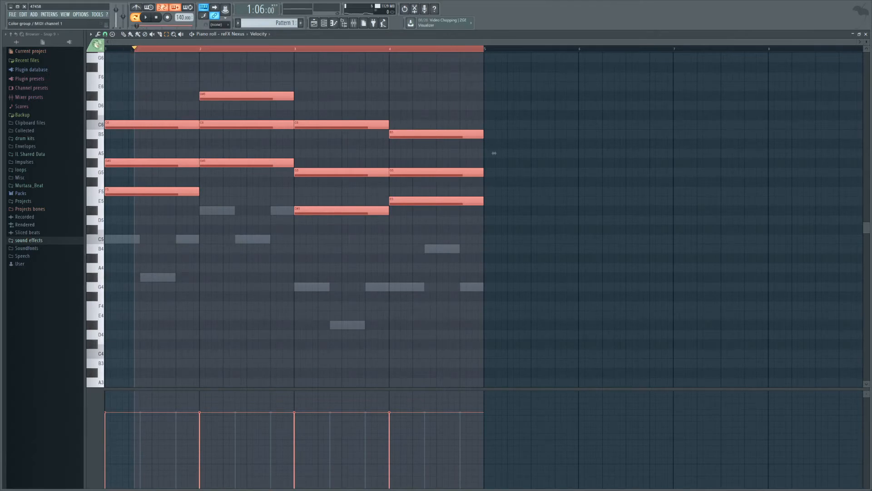
click(123, 49)
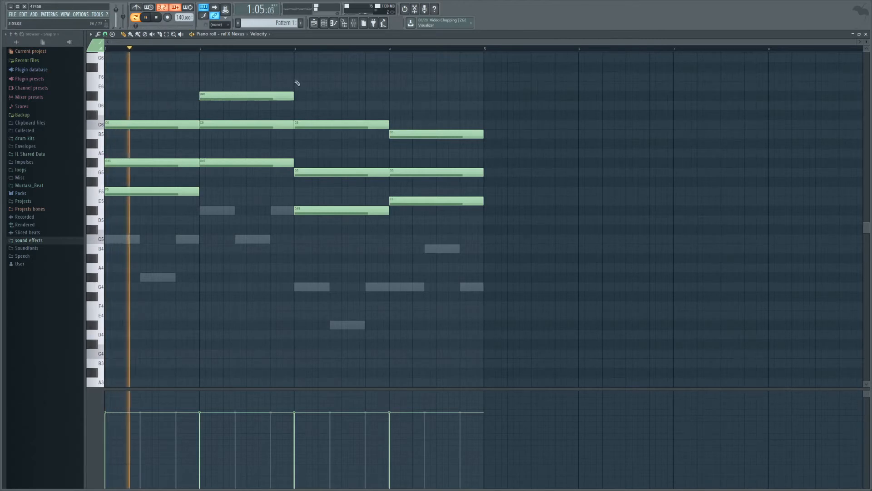
click(334, 22)
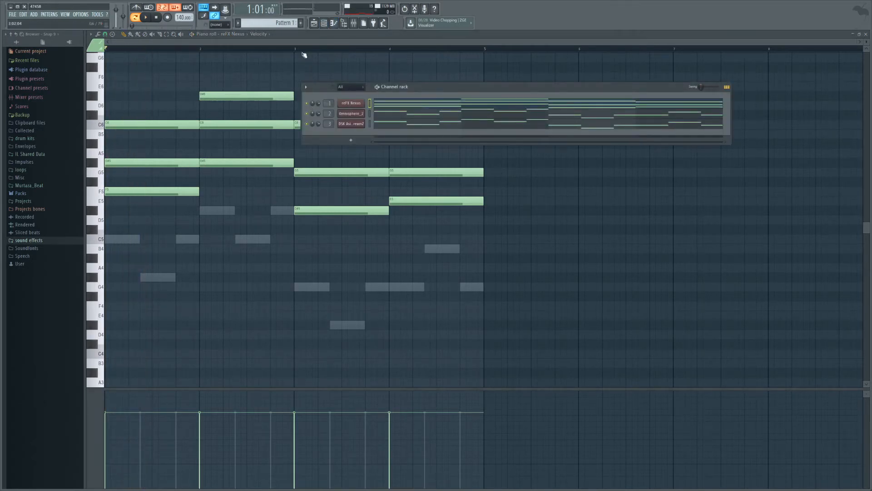
key(F6)
key(space)
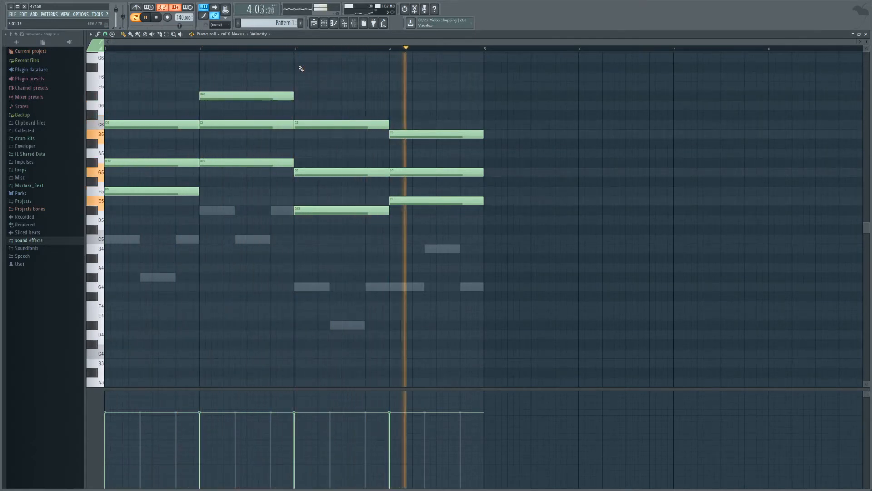
key(space)
drag(160, 63, 454, 253)
click(207, 72)
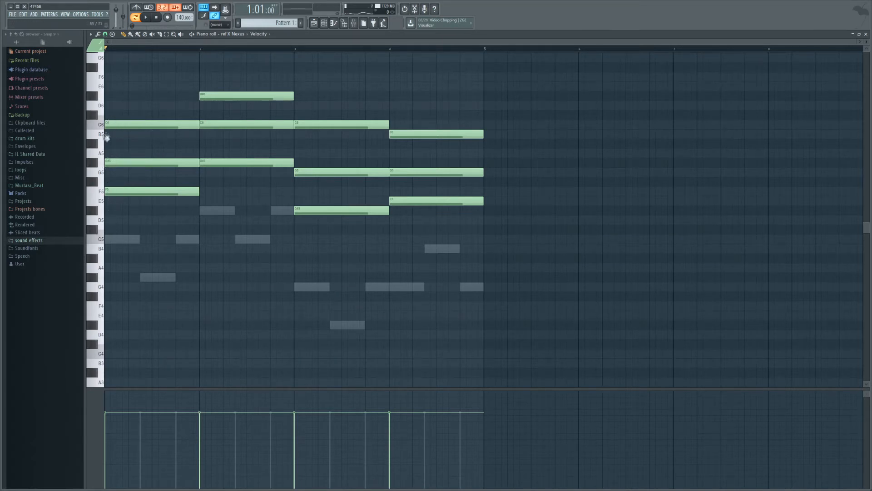
Add one-bar lower notes to the Nexus chords: F4 and C5 in bar 1, G#4 and D#5 in bar 2.
click(115, 307)
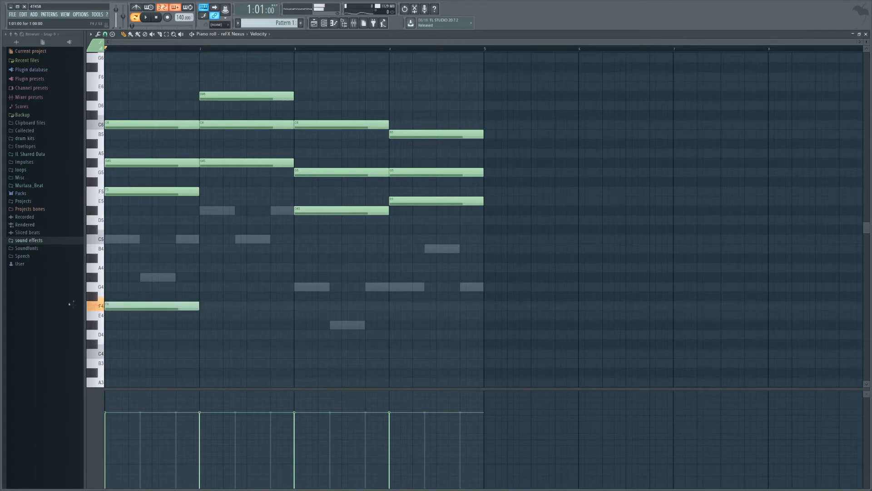
click(112, 240)
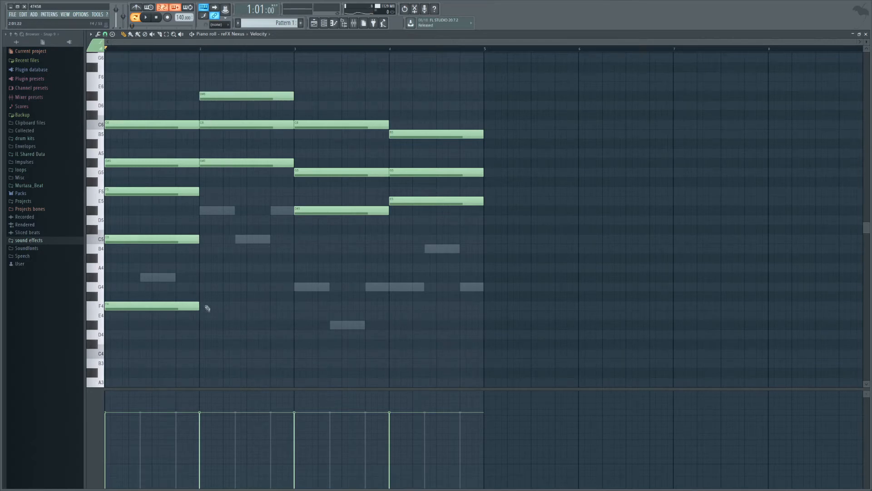
click(205, 278)
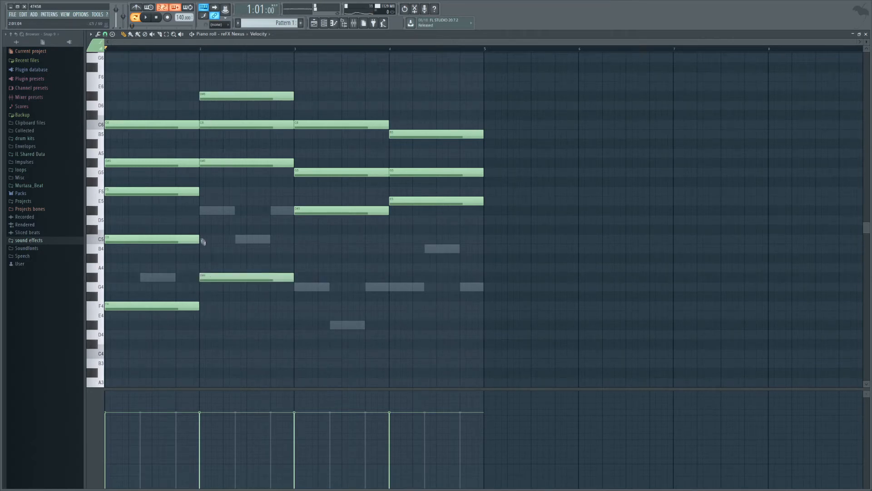
click(204, 211)
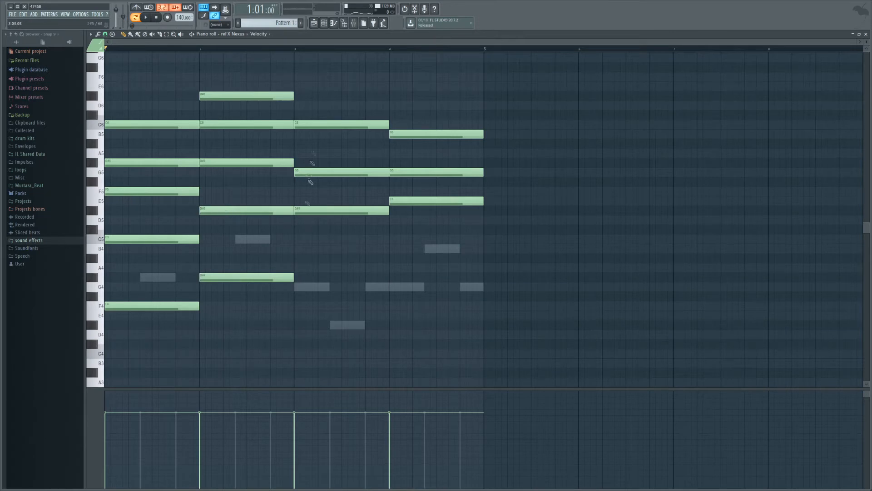
Add one-bar lower notes to the last two Nexus chords: C4 and D#4 in bar 3, E4 and B4 in bar 4.
click(299, 343)
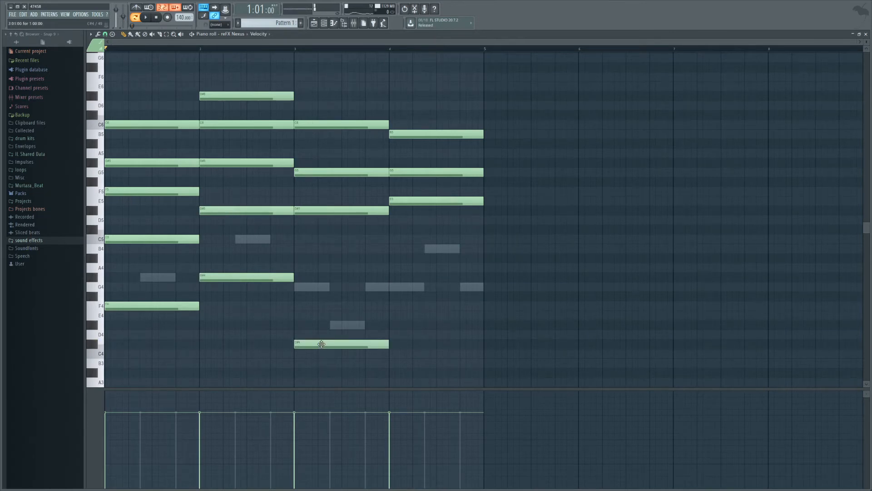
drag(321, 344, 322, 353)
click(298, 298)
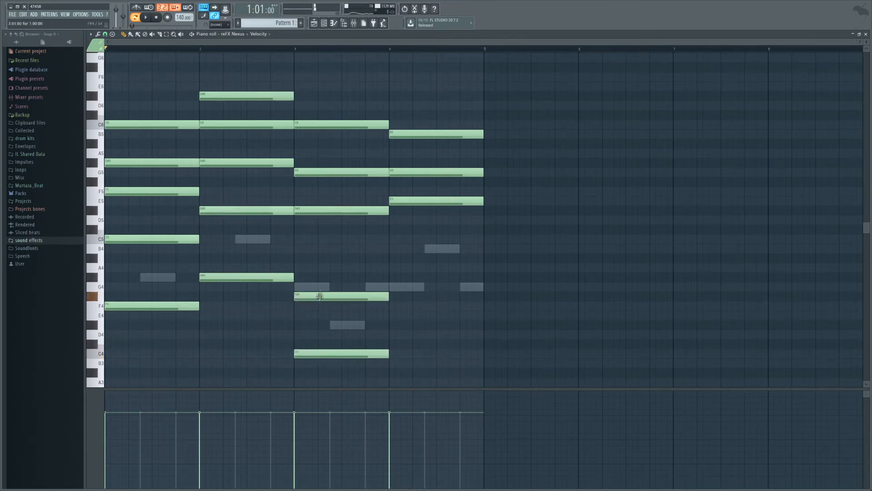
drag(320, 296, 320, 276)
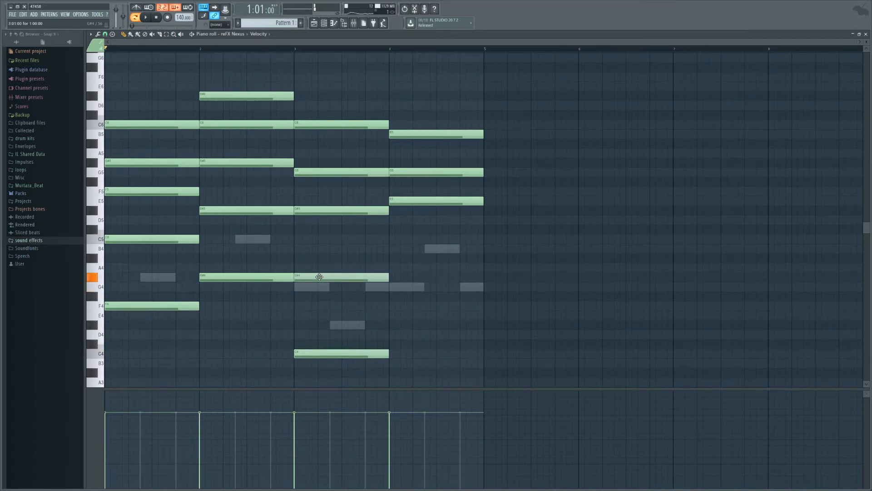
drag(320, 277, 319, 329)
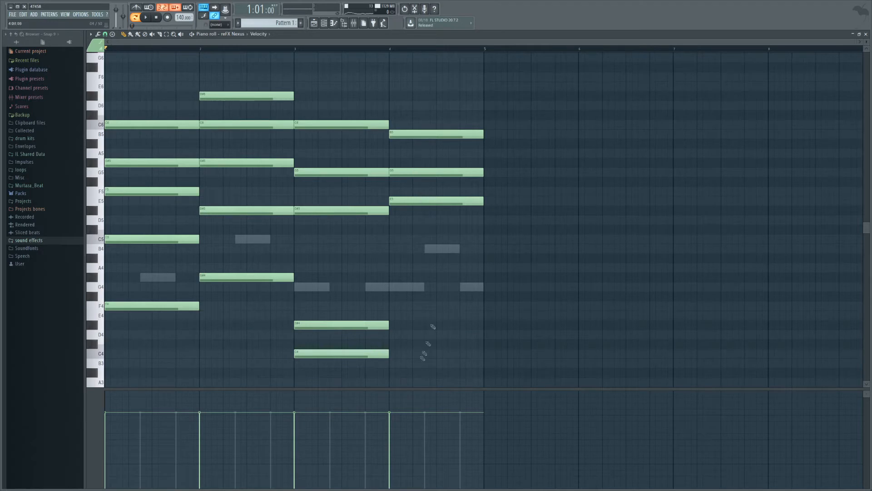
click(393, 317)
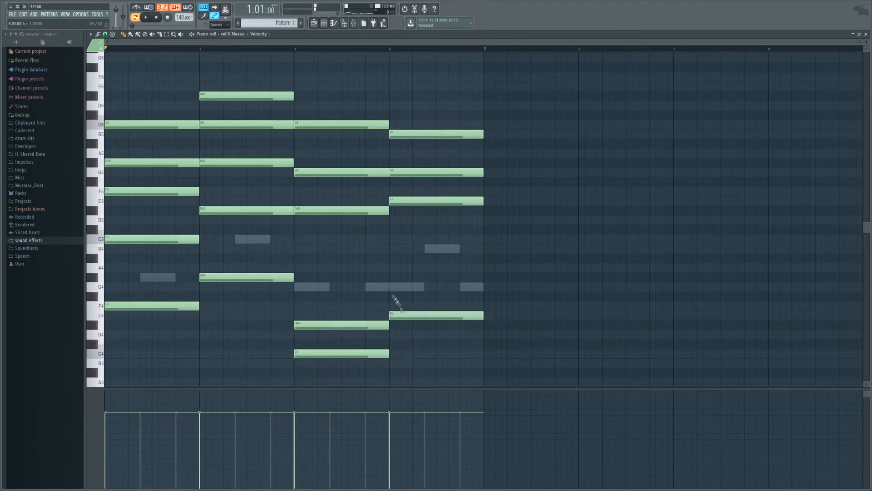
click(393, 250)
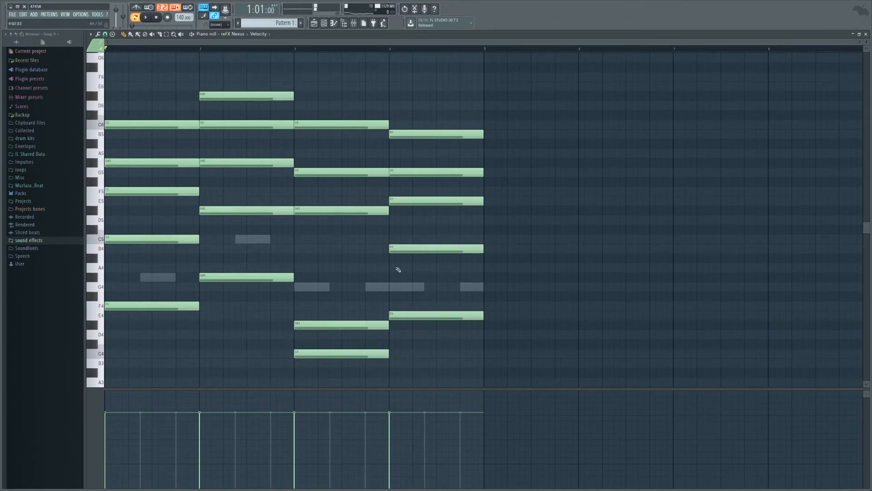
Play back the extended chords, then raise bar 3's C4 note by one octave to C5.
key(space)
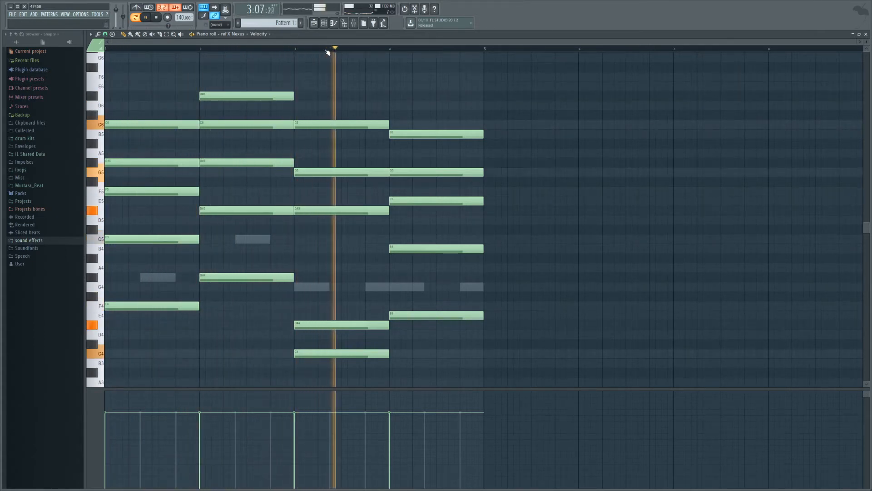
key(space)
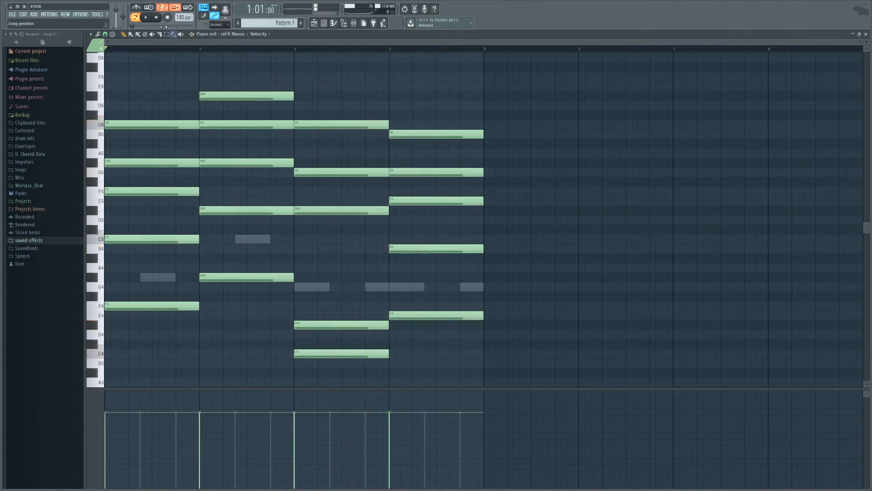
click(335, 353)
key(ctrl+Up)
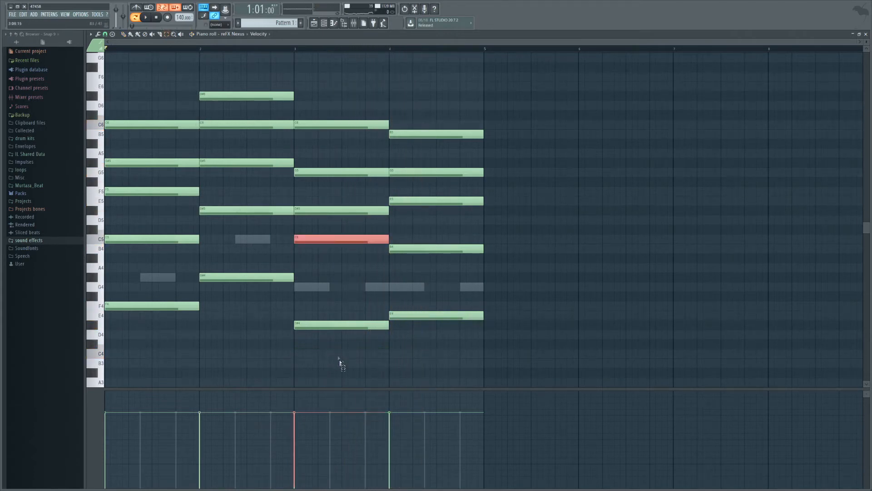
click(376, 68)
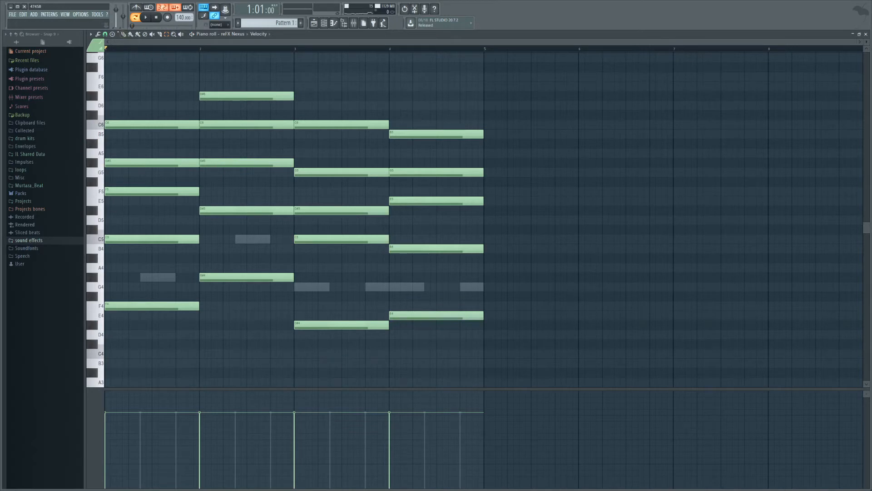
Open the mixer and lower the volume of tracks 1, 2 and 3 together to the minimum.
click(353, 23)
drag(117, 142, 153, 154)
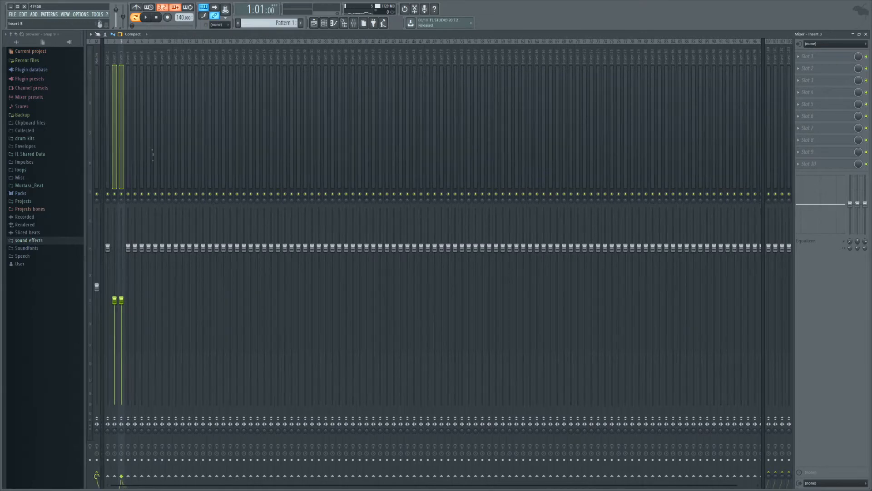
drag(108, 178, 128, 180)
click(121, 175)
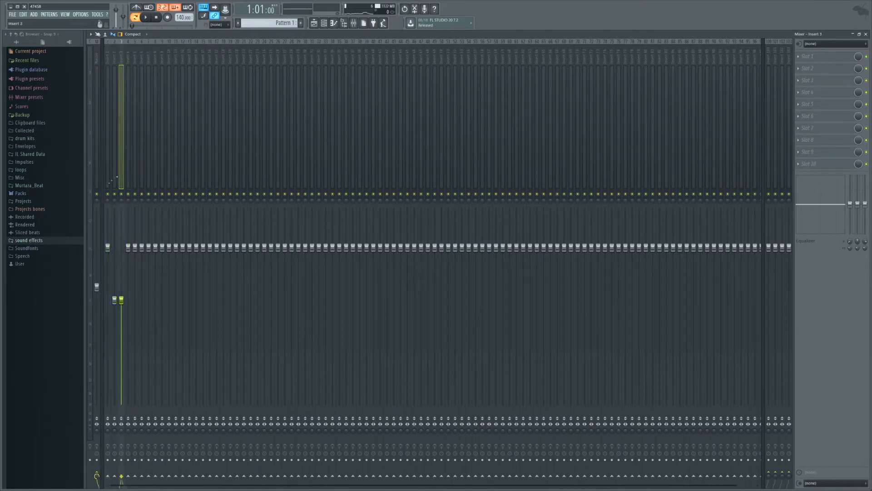
click(108, 183)
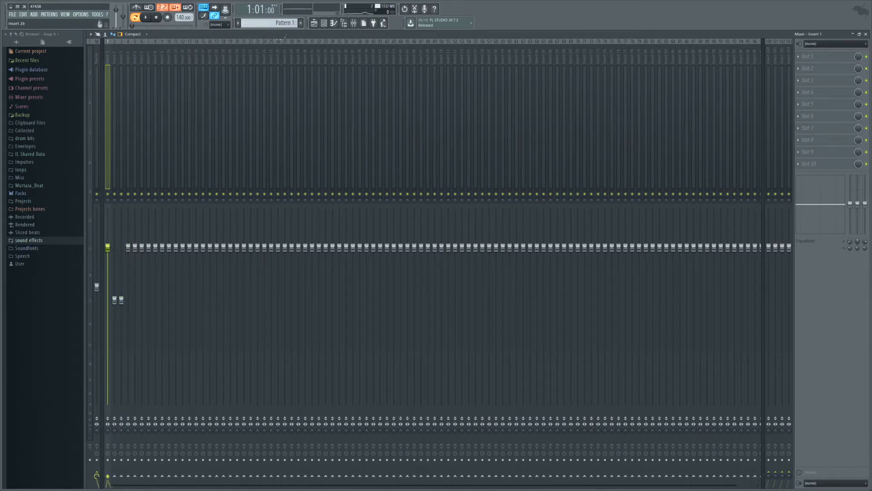
click(141, 157)
click(108, 159)
drag(109, 161, 120, 164)
drag(109, 251, 109, 406)
click(250, 175)
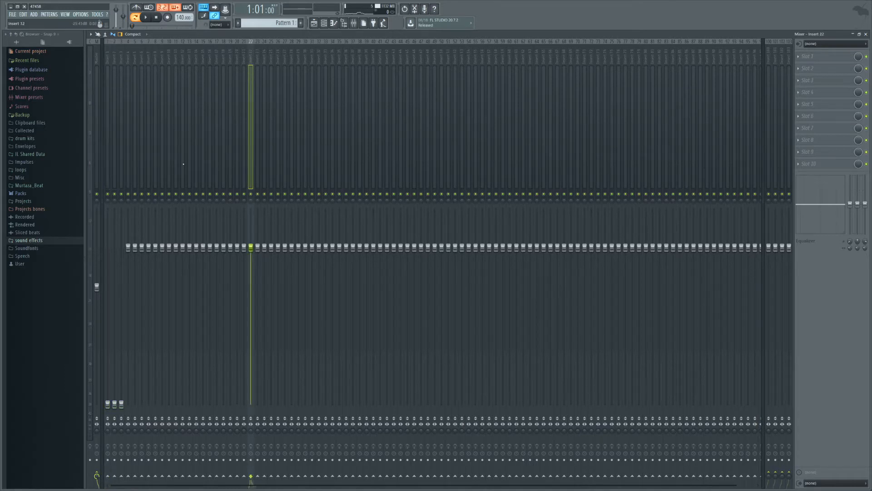
Switch the mixer layout to Wide 2.
click(133, 34)
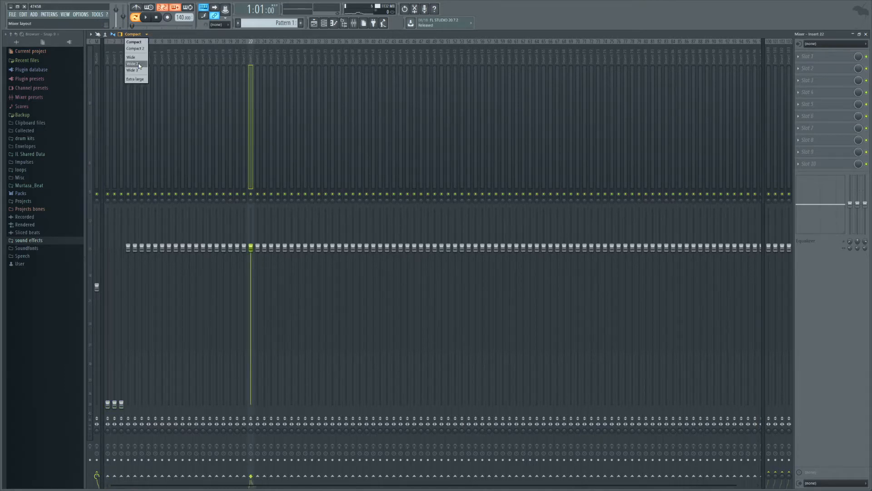
click(135, 57)
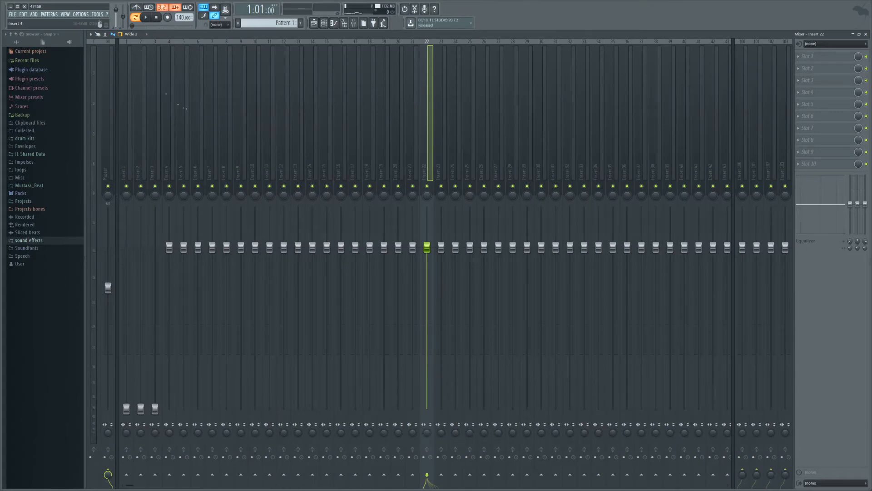
click(143, 91)
click(128, 114)
click(268, 155)
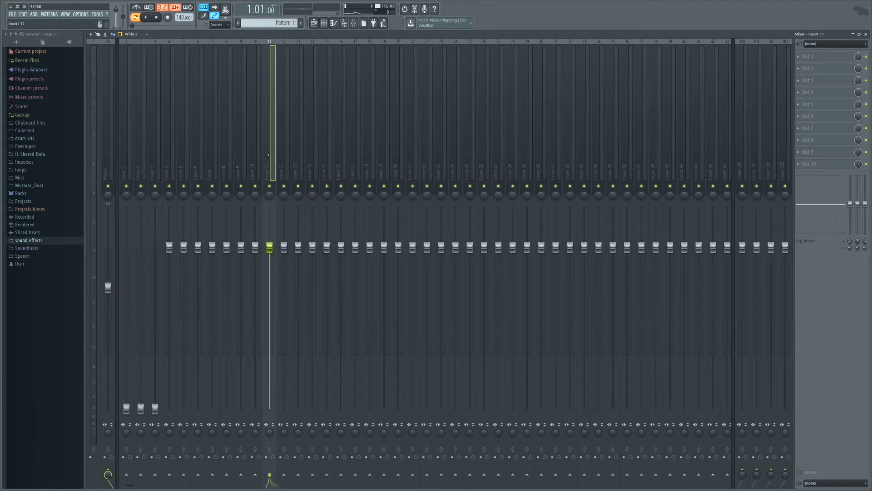
click(216, 133)
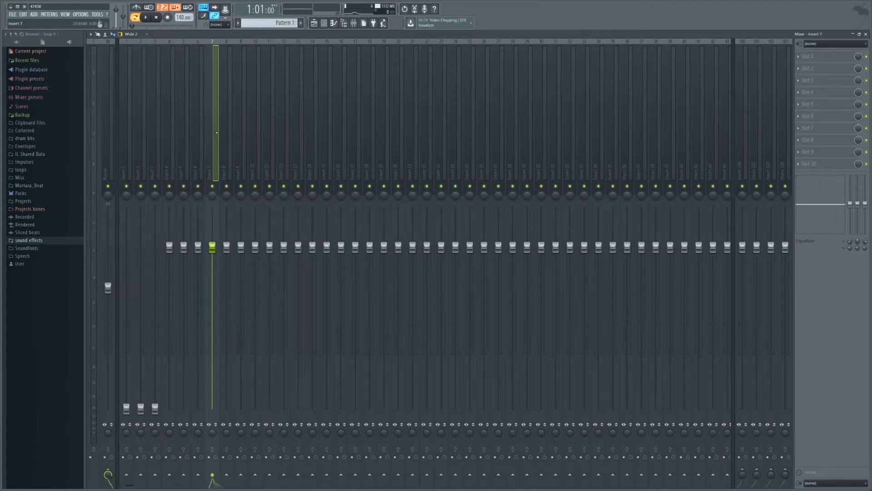
click(329, 131)
During playback, raise the faders of tracks 1 to 3 one by one, keeping track 1 lowest and track 3 slightly above track 2.
click(126, 186)
click(127, 186)
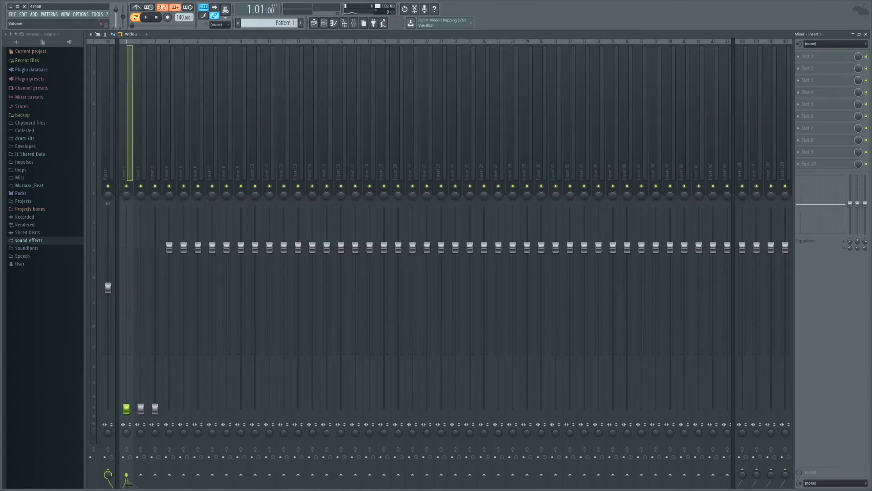
drag(130, 411, 127, 371)
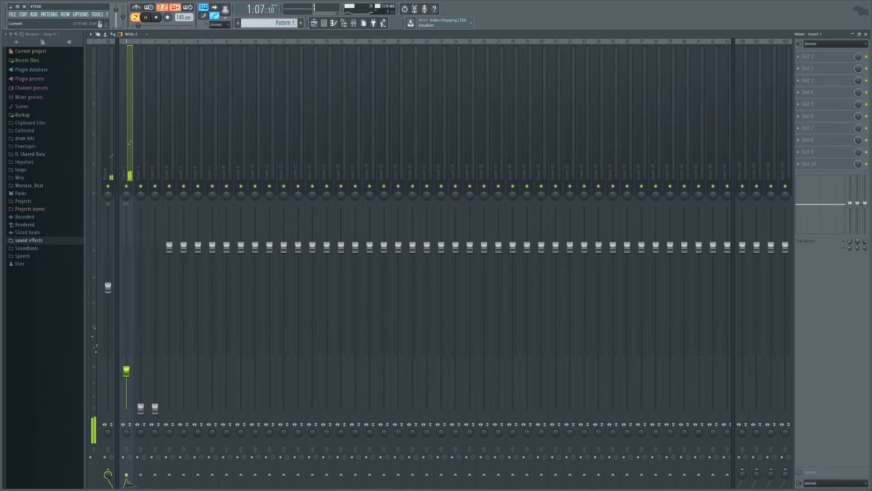
drag(126, 370, 127, 371)
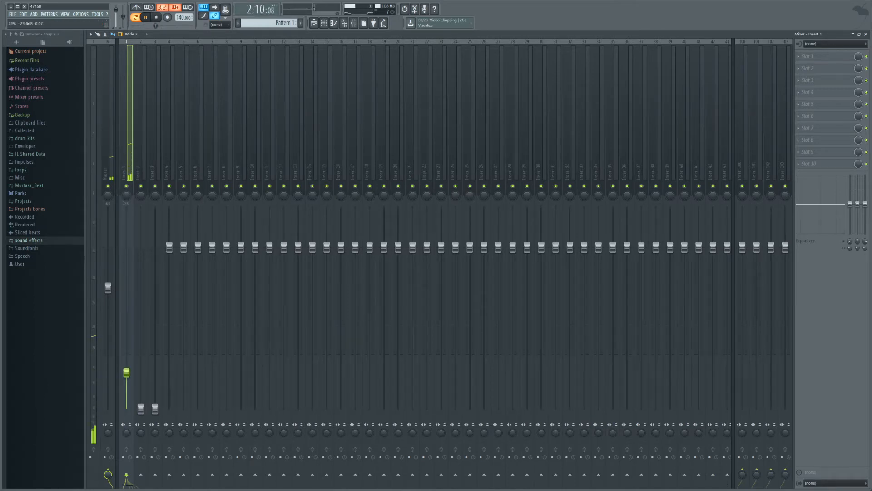
drag(141, 409, 141, 352)
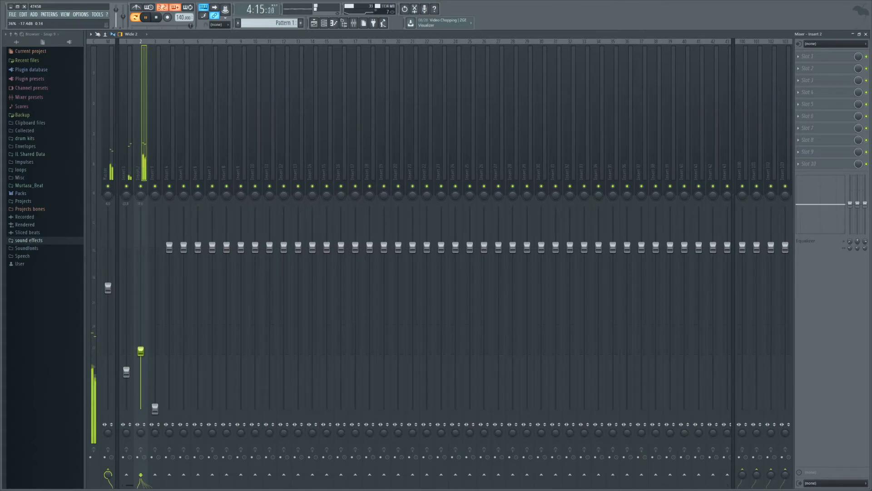
drag(155, 409, 155, 346)
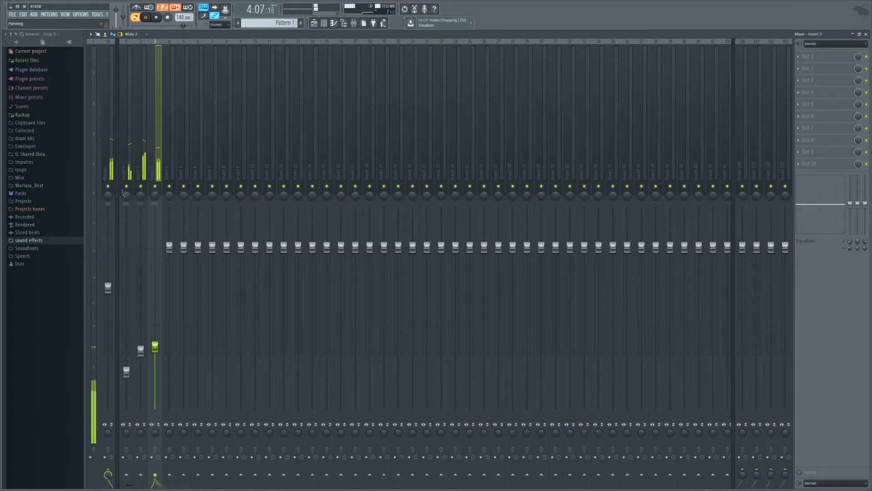
Stop playback and load Fruity Reeverb 2 in slot 2 and Fruity Delay 2 in slot 3 of mixer track 1.
click(123, 161)
key(space)
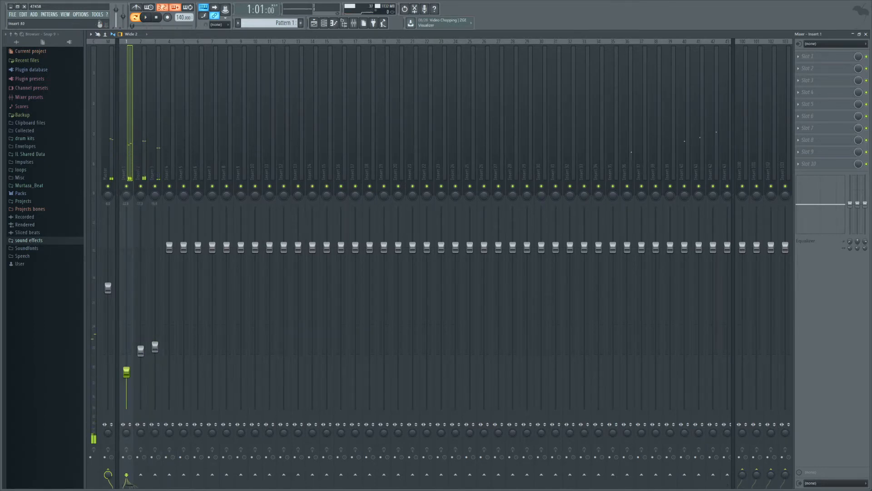
click(829, 71)
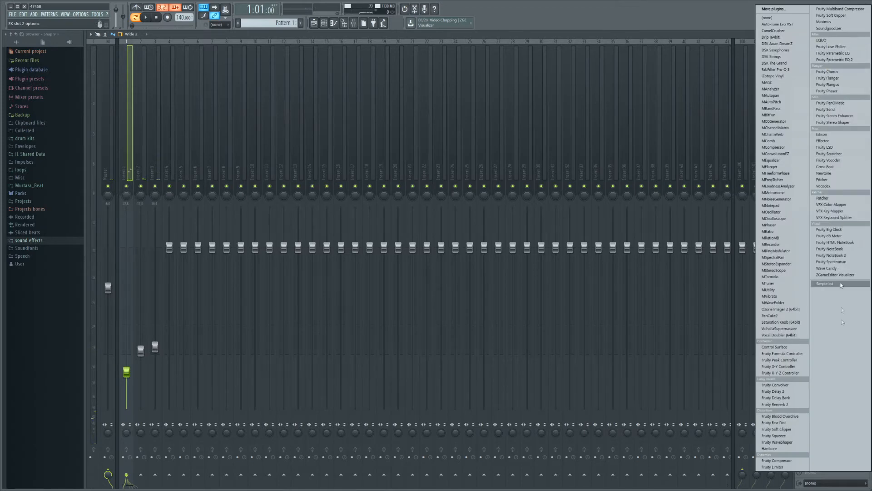
click(784, 405)
click(811, 81)
click(785, 389)
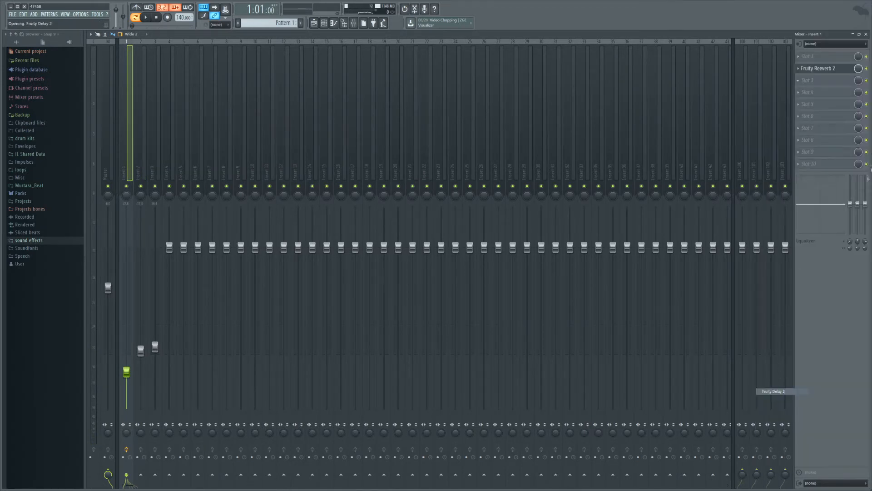
click(825, 81)
Apply the Large Hall preset to Fruity Reeverb 2 on mixer track 1.
click(826, 70)
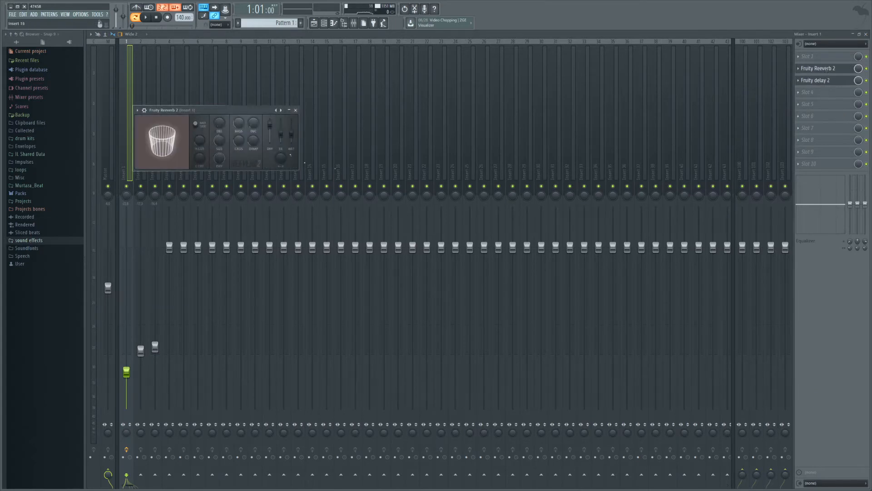
right_click(281, 110)
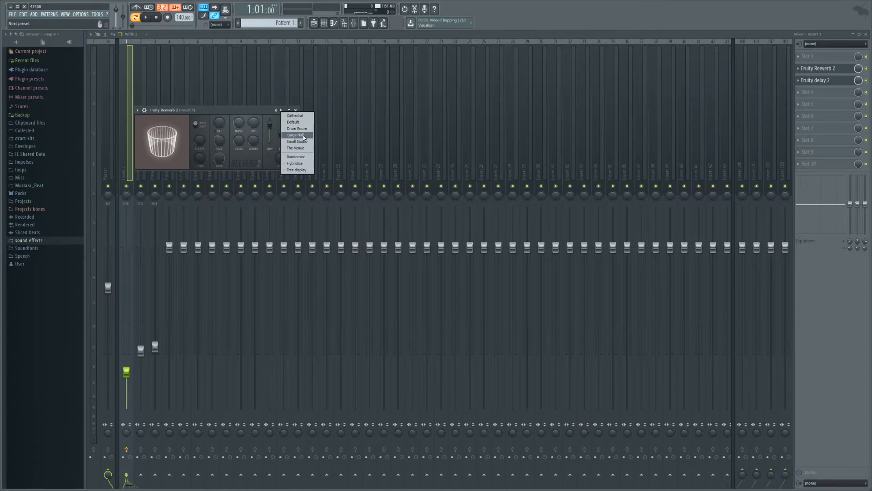
click(304, 135)
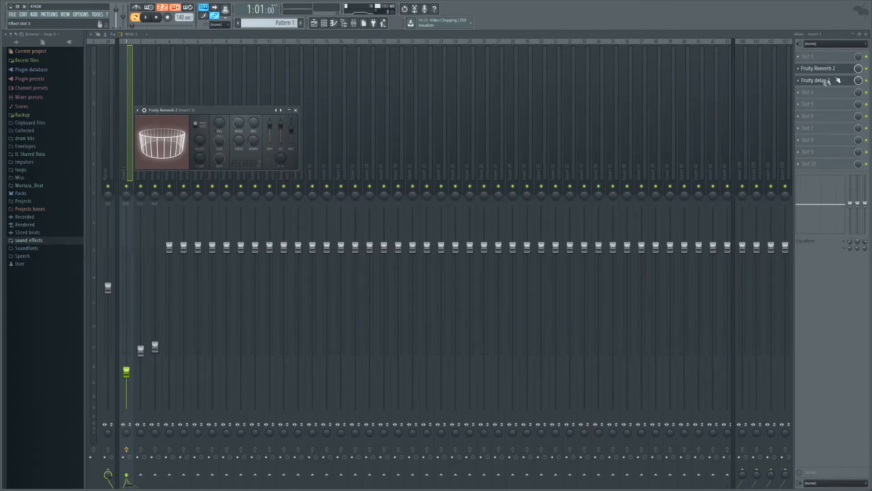
Apply the Widen preset to Fruity Delay 2 on mixer track 1 and close the plugin.
click(817, 80)
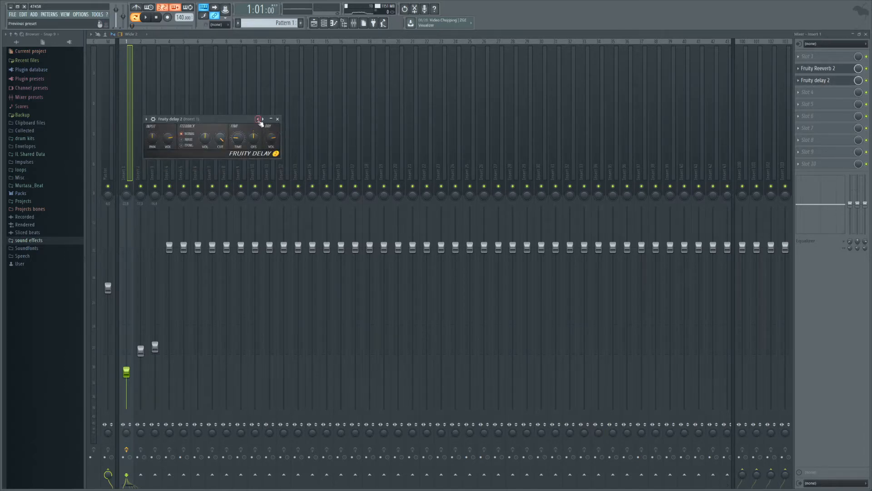
click(262, 119)
click(263, 119)
click(262, 120)
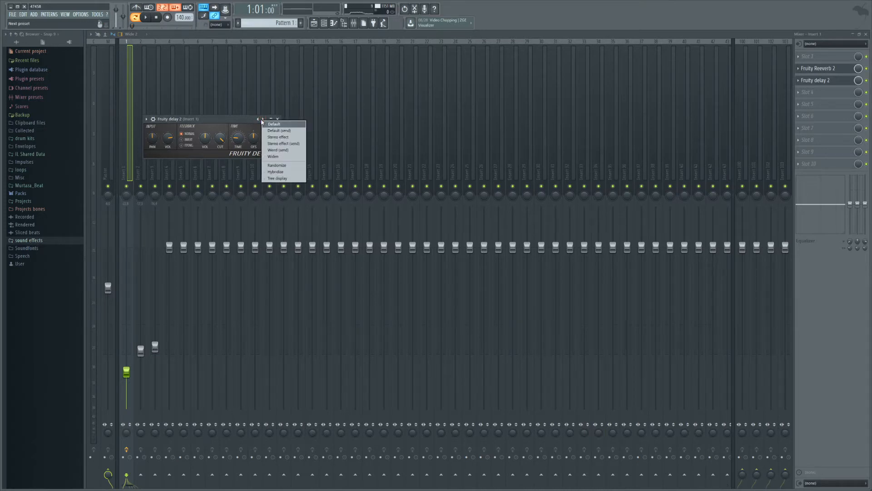
click(281, 159)
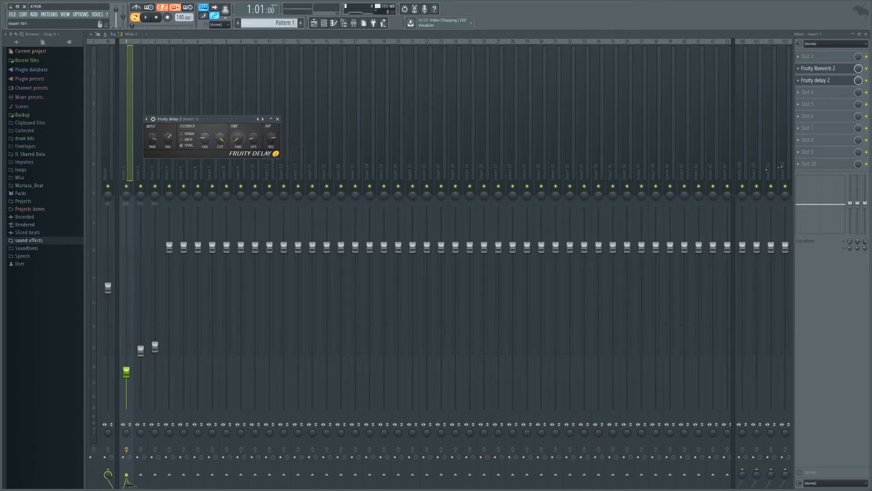
key(Escape)
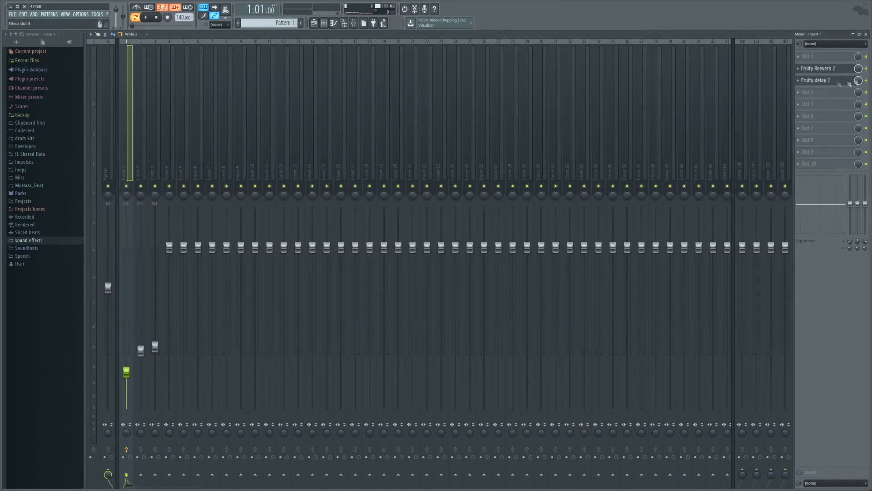
Start playback and raise mixer track 1's fader to about the level of tracks 2 and 3.
key(space)
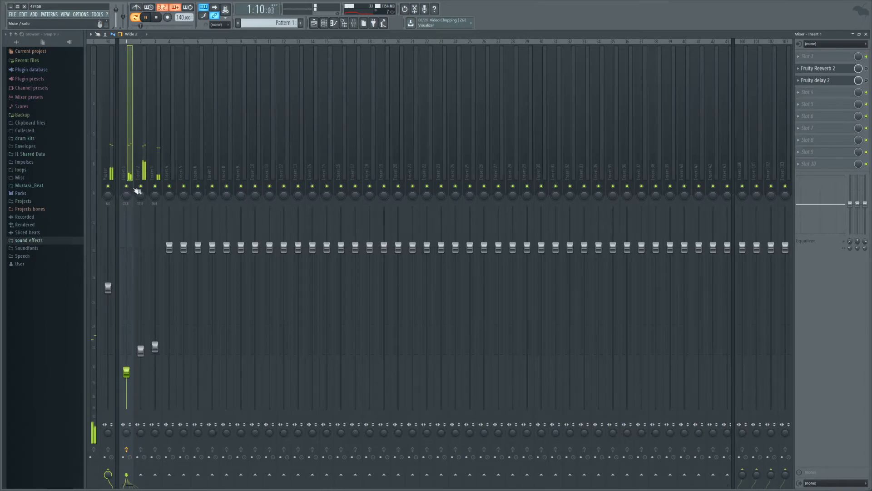
drag(127, 373, 130, 350)
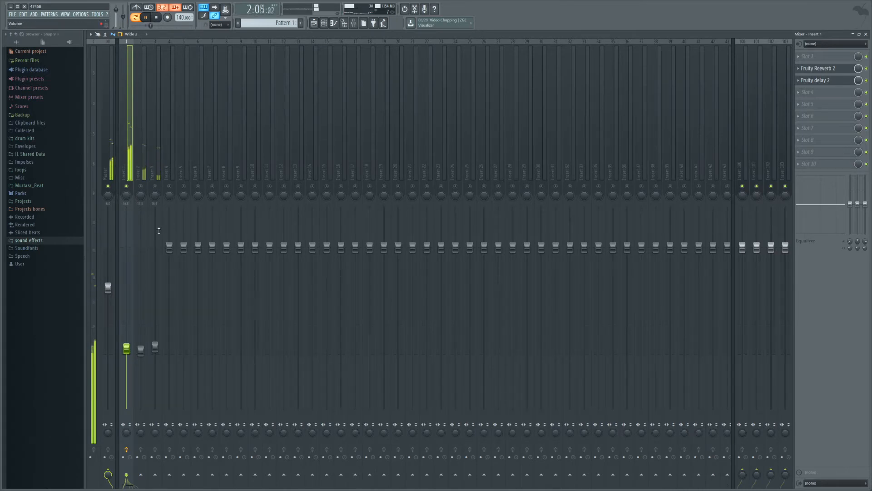
Lower mixer track 1's fader and copy its track state, including the reverb and delay, onto tracks 2 and 3.
drag(127, 348, 126, 367)
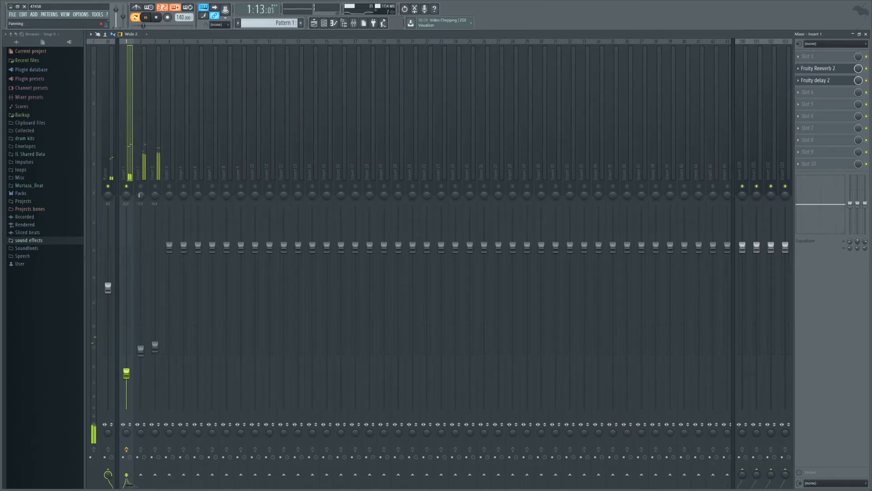
right_click(130, 163)
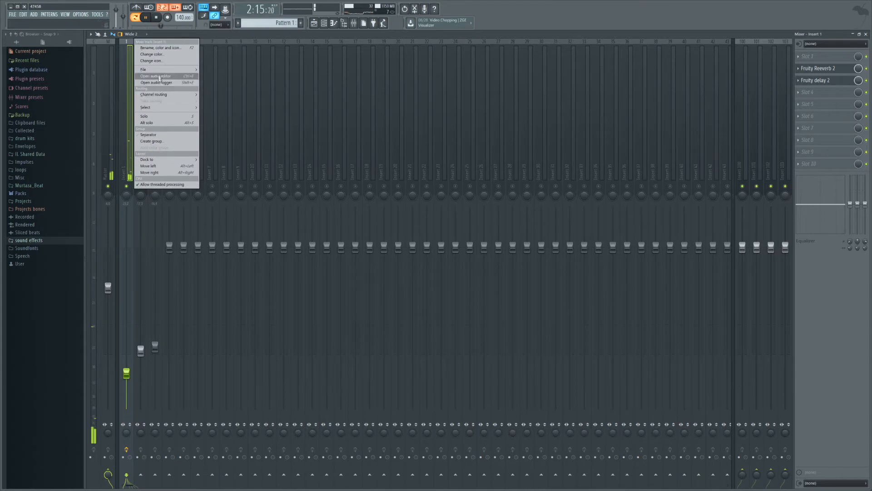
mouse_move(155, 69)
drag(210, 77, 143, 111)
right_click(145, 110)
mouse_move(163, 71)
drag(227, 73, 157, 130)
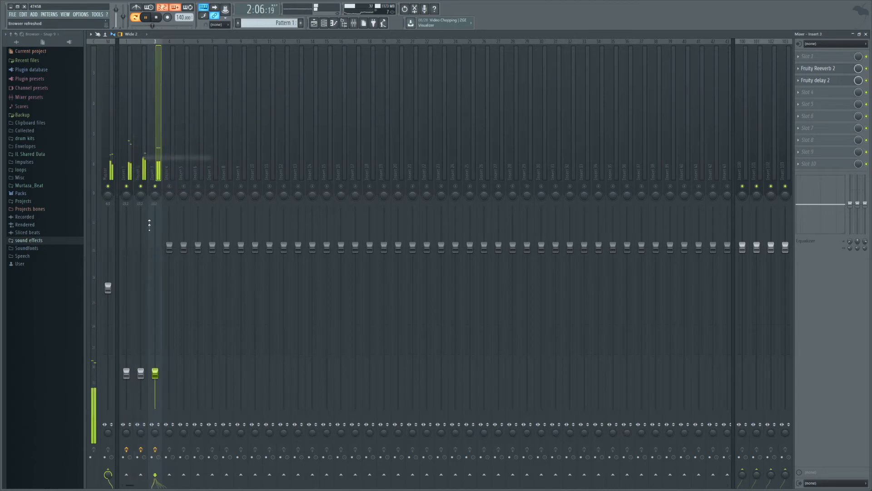
Rebalance the melody levels by raising mixer tracks 2 and 3 slightly and lowering track 1 a little.
drag(155, 373, 141, 362)
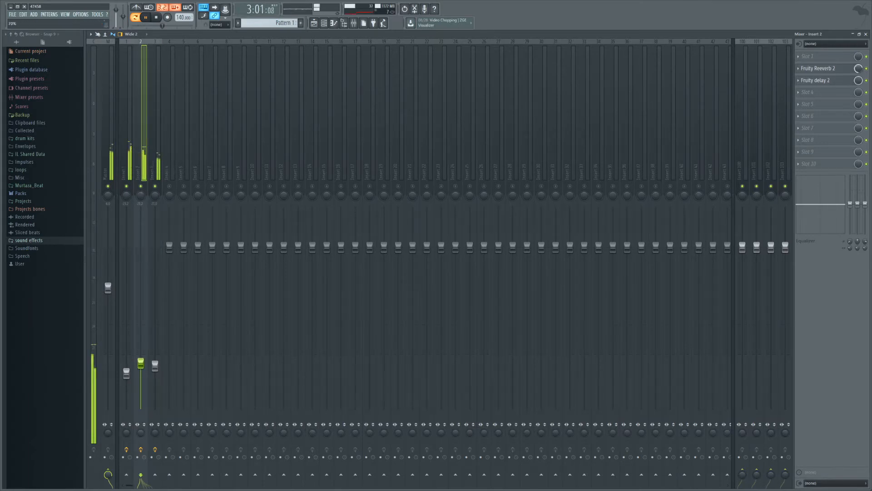
drag(127, 373, 126, 377)
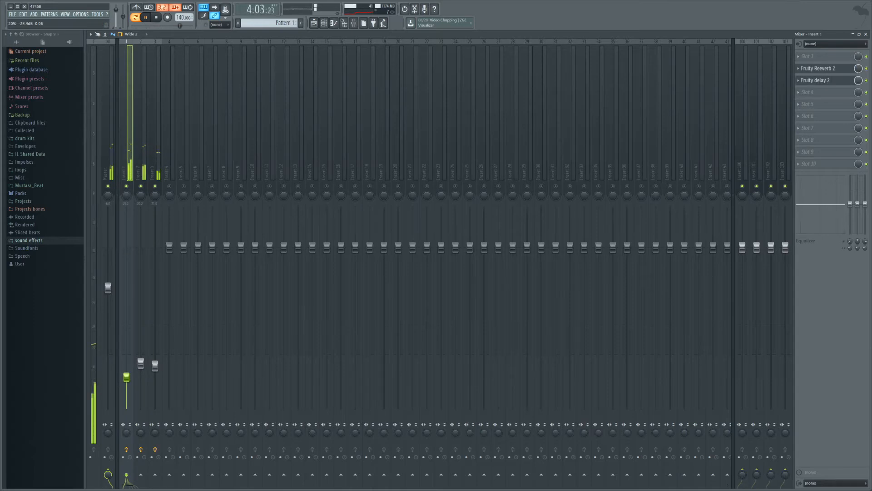
Stop playback and move all the DSK Asian DreamZ notes up one octave in the piano roll.
click(339, 28)
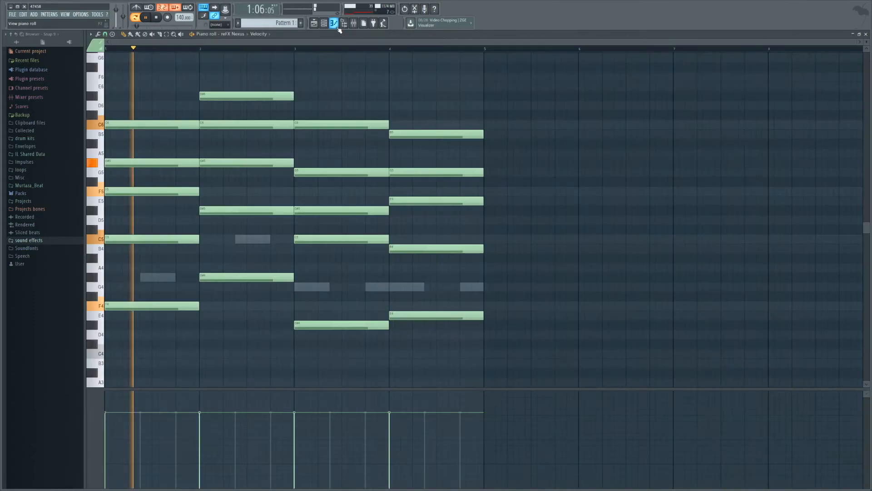
key(space)
click(231, 35)
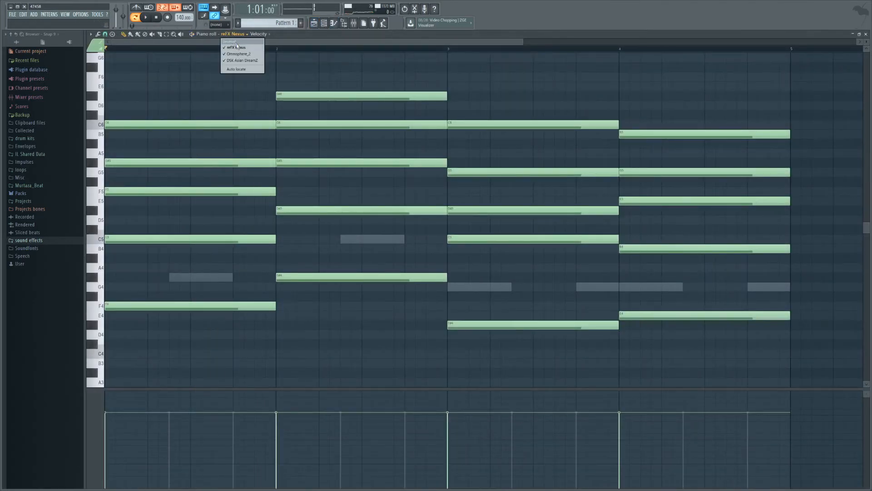
click(248, 61)
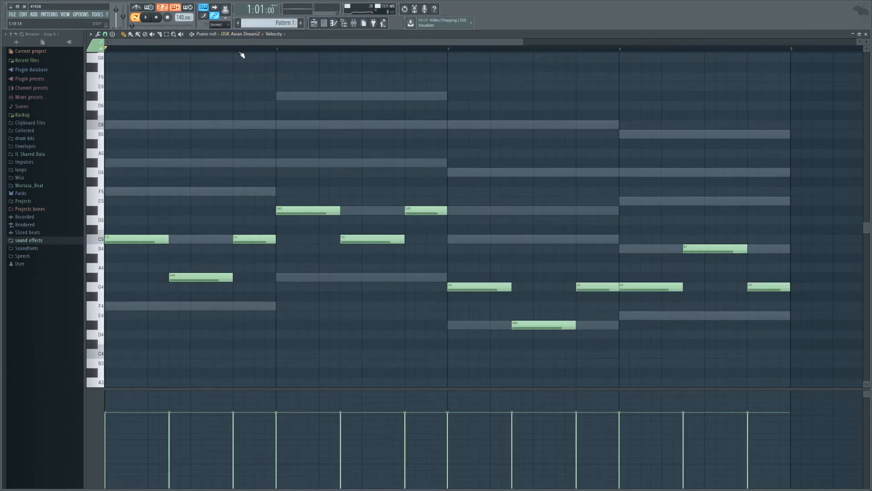
scroll(239, 51, down, 2)
scroll(239, 51, down, 1)
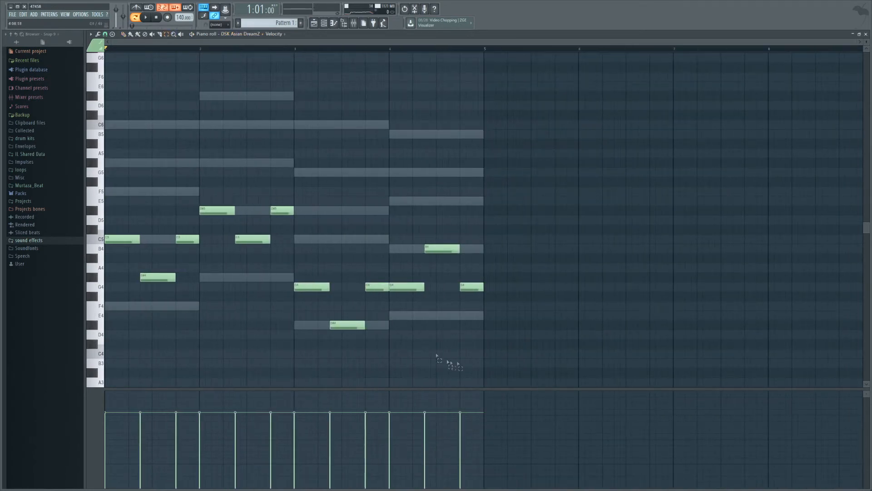
drag(499, 366, 68, 146)
key(ctrl+Up)
Play the transposed melody, bring up the playlist with the channel rack, and stop playback.
key(space)
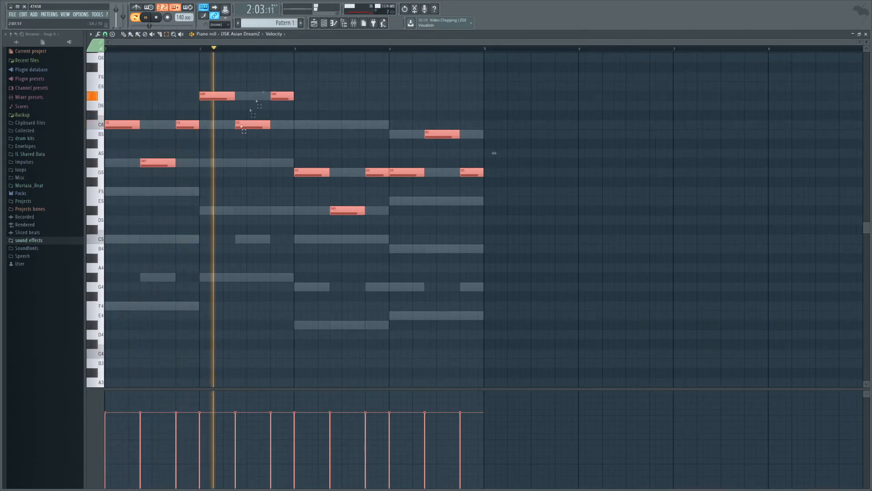
click(314, 23)
click(325, 25)
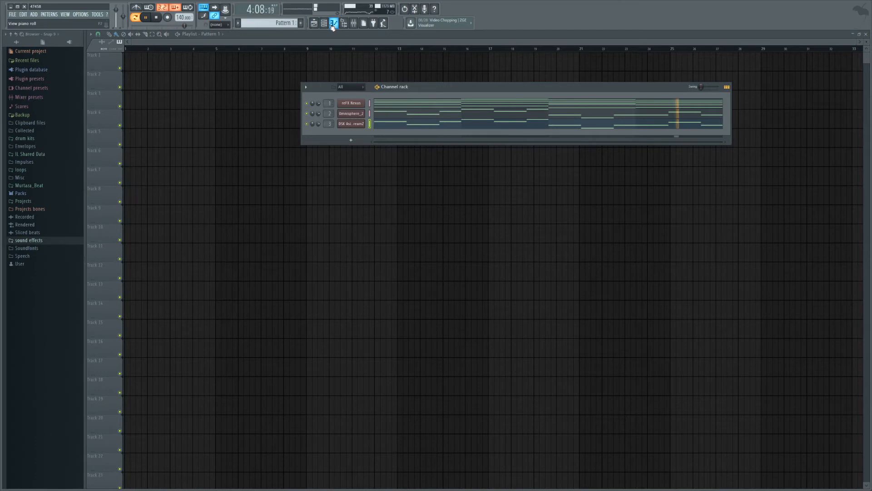
key(space)
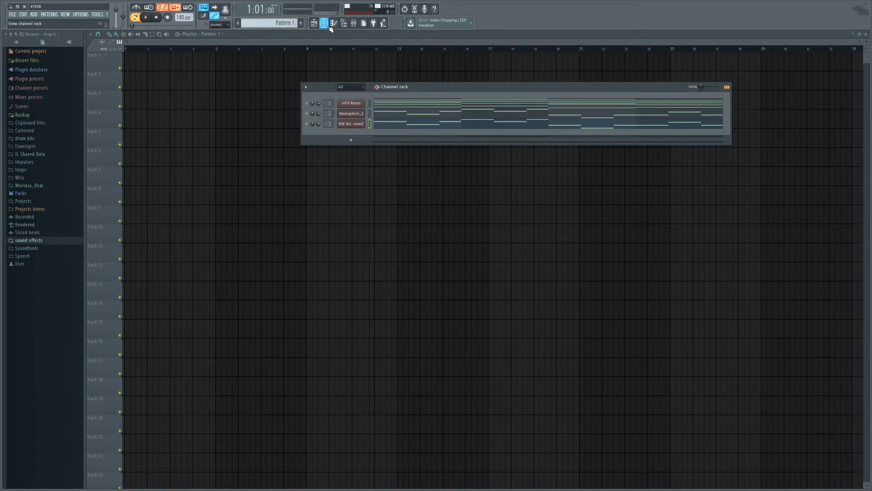
Open the drum kits folder in the browser and look through Cymatics Drum Kits and the personal beat folder.
click(37, 139)
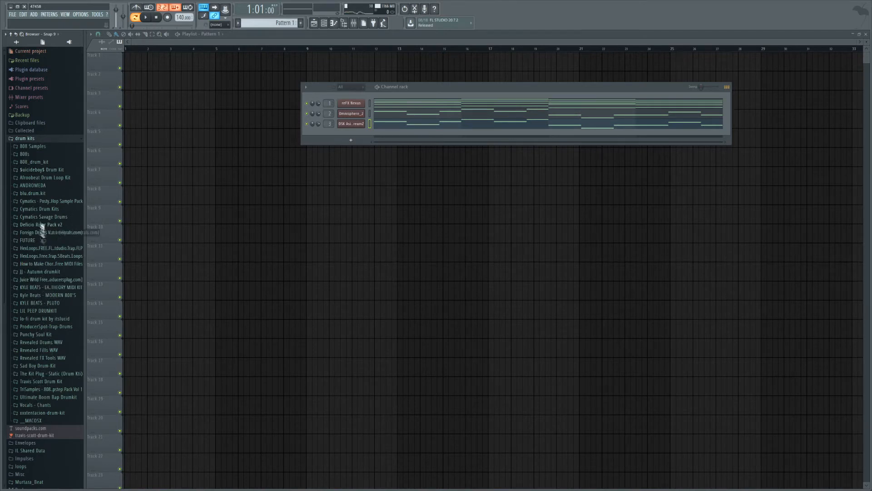
click(49, 210)
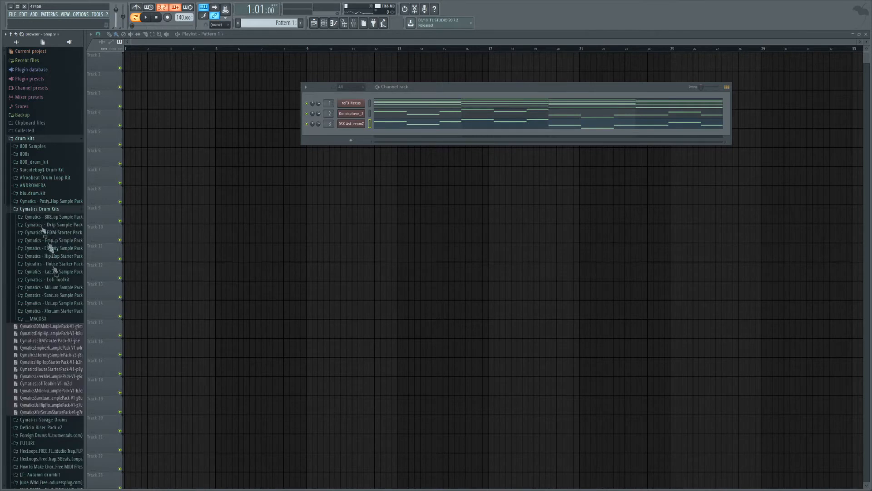
click(43, 211)
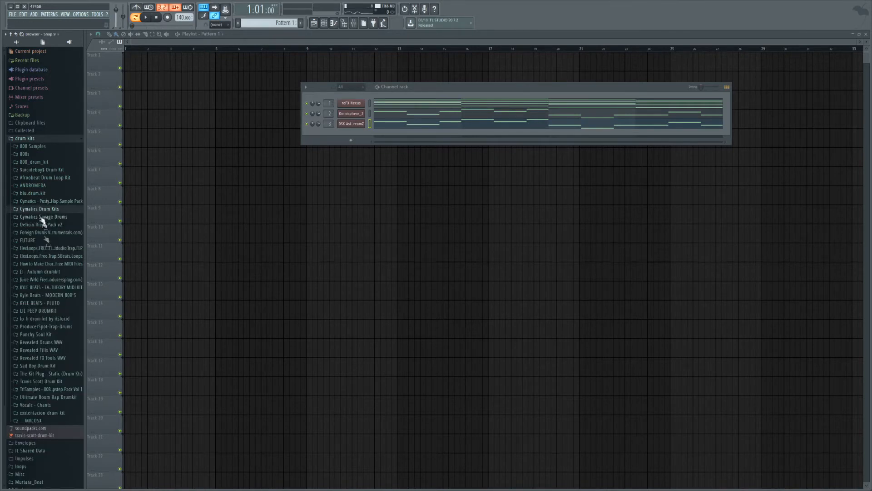
scroll(42, 298, down, 3)
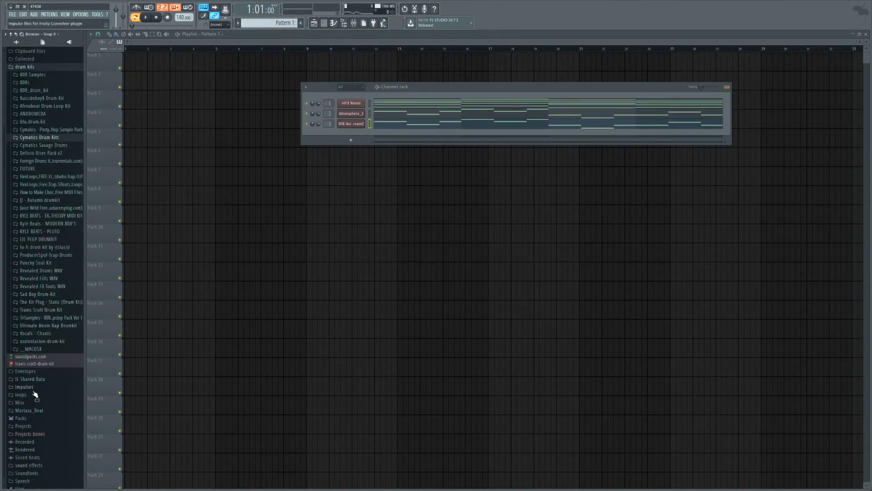
click(32, 411)
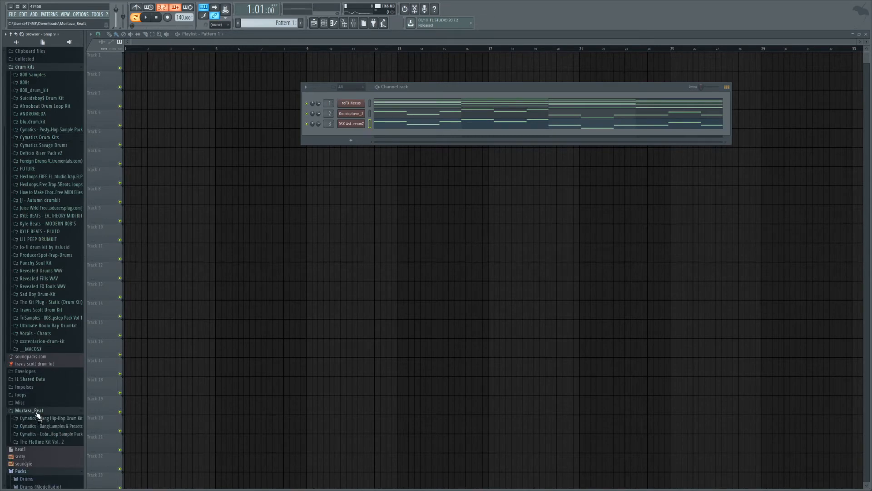
click(35, 412)
scroll(50, 229, up, 3)
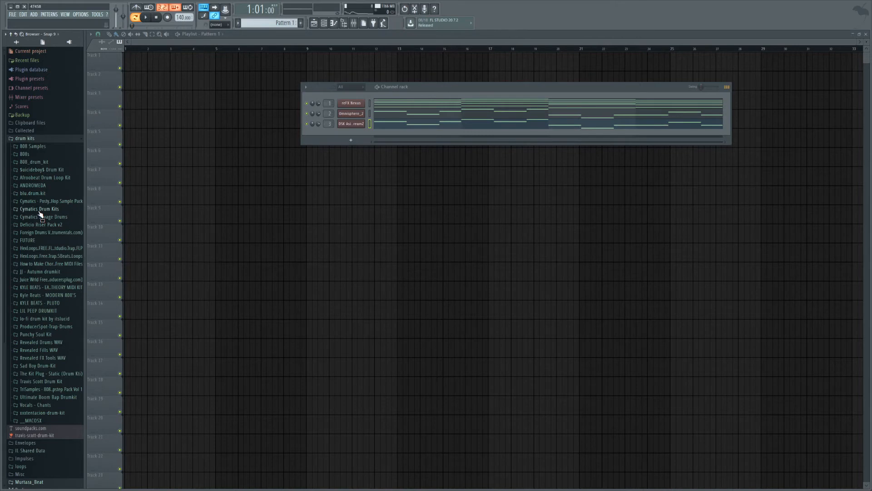
Load KYLE BEATS ANDROMEDA - CLAP 1 from the ANDROMEDA kit's claps into a new channel.
click(45, 187)
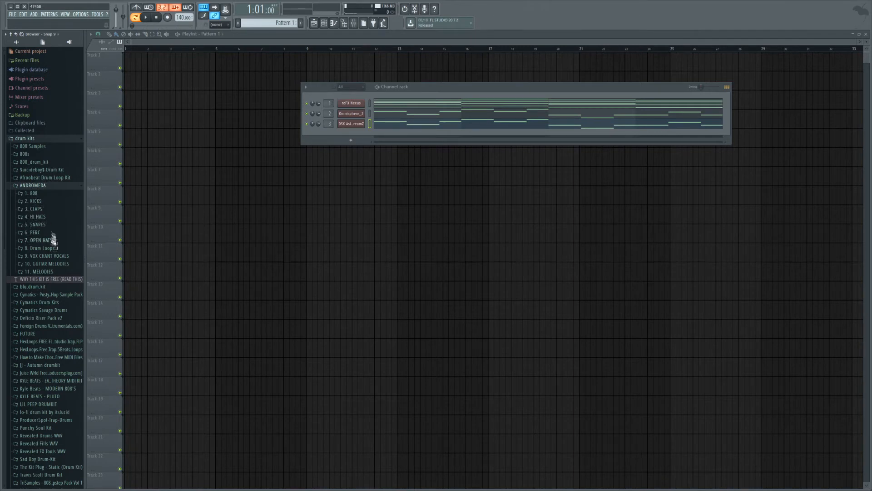
click(46, 209)
drag(50, 218, 329, 132)
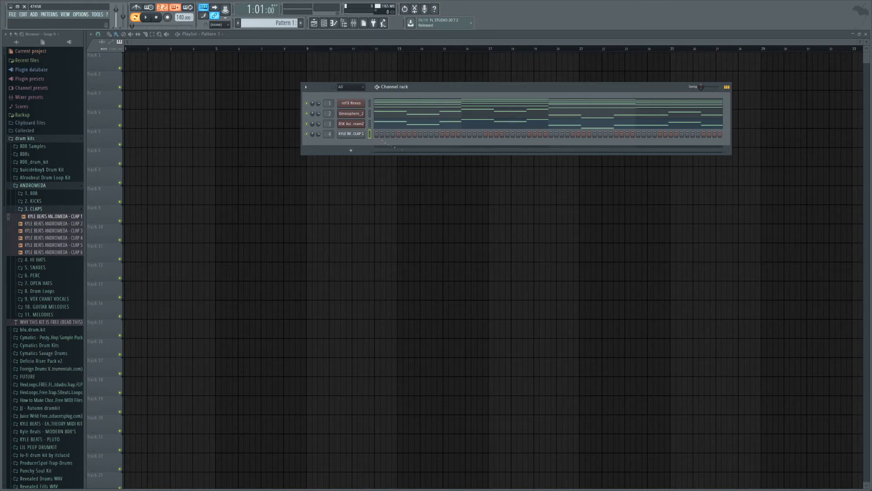
Place a clap on the ninth step of each of the four bars and play the pattern briefly.
click(420, 134)
click(595, 134)
click(682, 134)
key(space)
key(space)
Lower the faders of mixer tracks 4 to 8 together to about the master fader's height and play the pattern.
click(354, 23)
right_click(155, 186)
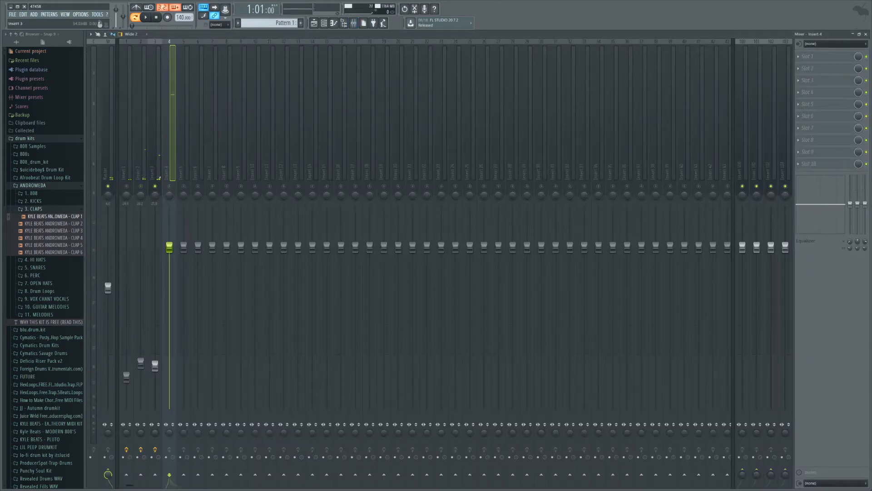
right_click(155, 186)
drag(179, 164, 228, 165)
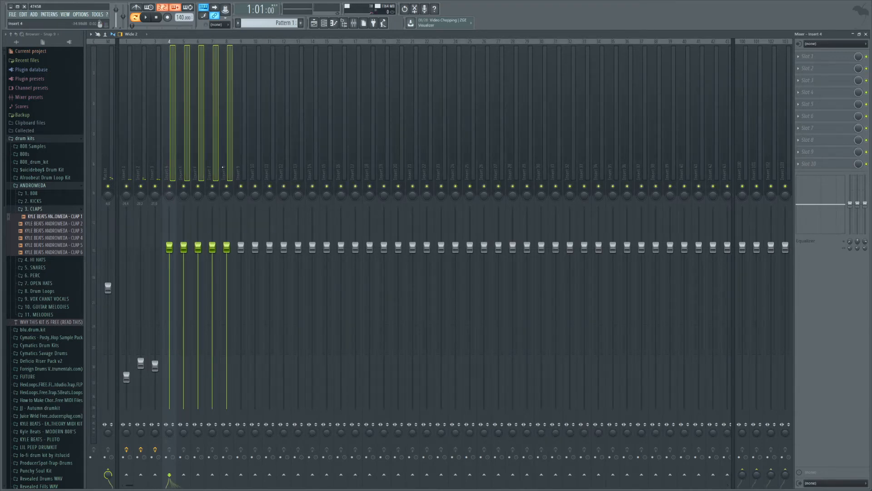
drag(228, 246, 227, 284)
click(267, 146)
drag(186, 152, 171, 157)
click(314, 23)
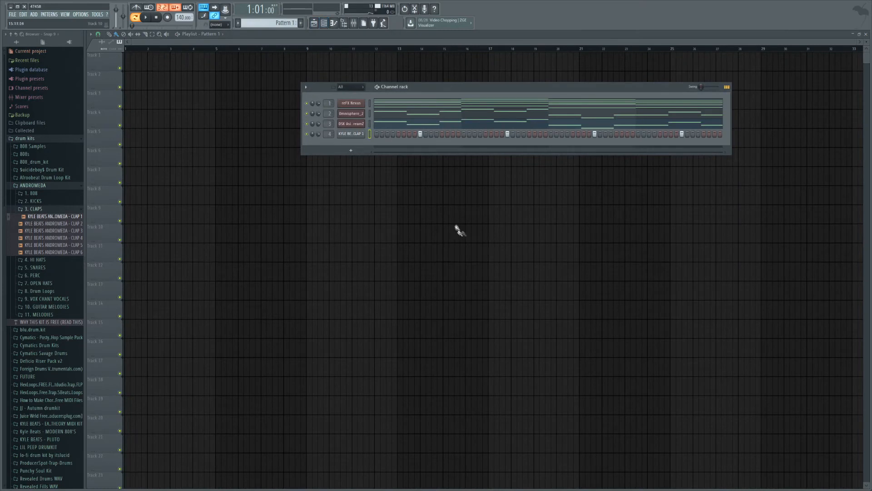
key(space)
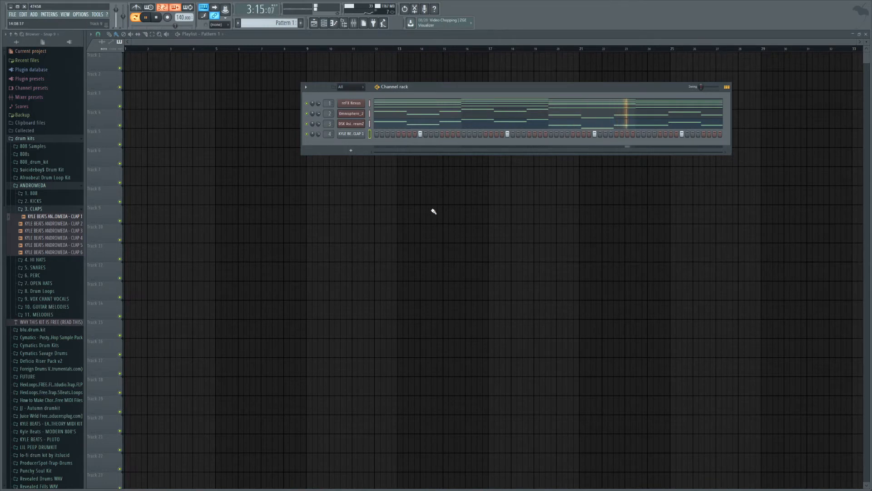
key(space)
Audition the ANDROMEDA snares and load the sticks sample into a new channel.
click(55, 268)
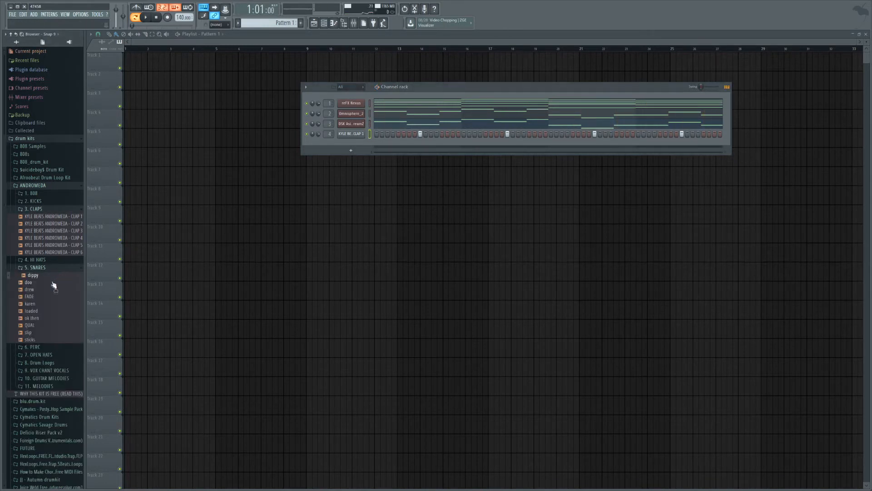
click(48, 284)
click(47, 289)
click(44, 297)
click(44, 303)
click(43, 310)
click(44, 318)
click(44, 324)
click(44, 332)
drag(42, 340, 345, 148)
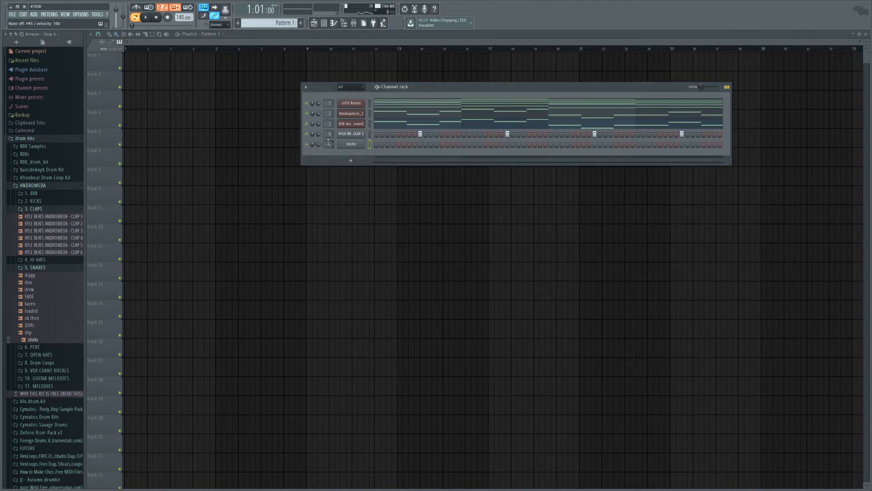
Load HI HAT 3 from the ANDROMEDA hi-hats into a new channel and collapse the hi-hats folder.
click(46, 267)
click(43, 260)
drag(54, 281, 340, 157)
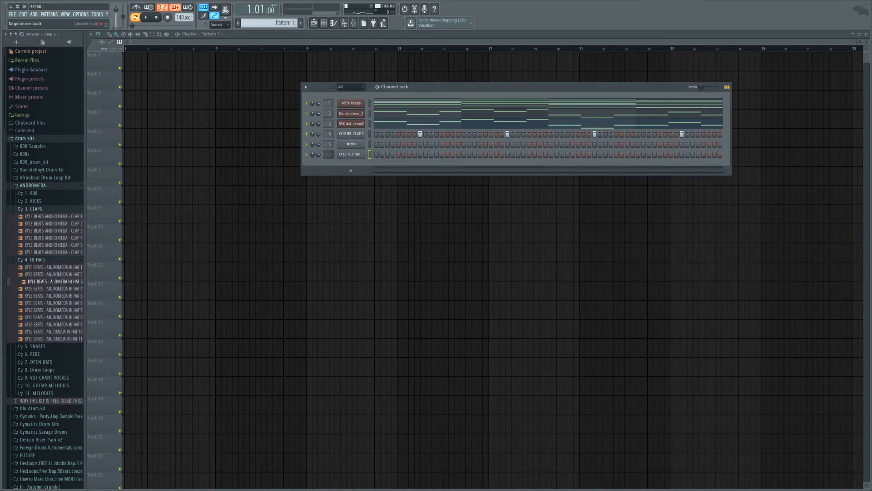
click(65, 259)
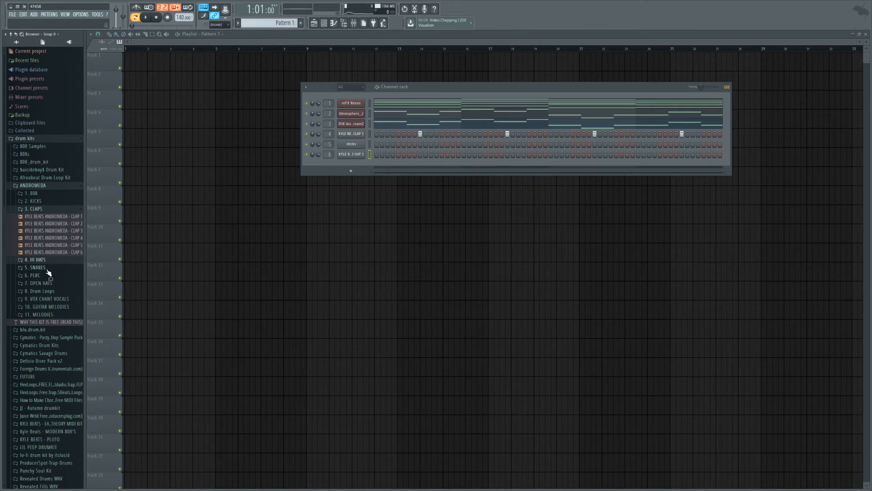
Collapse the claps folder and audition the percussion samples in the ANDROMEDA PERC folder.
click(47, 269)
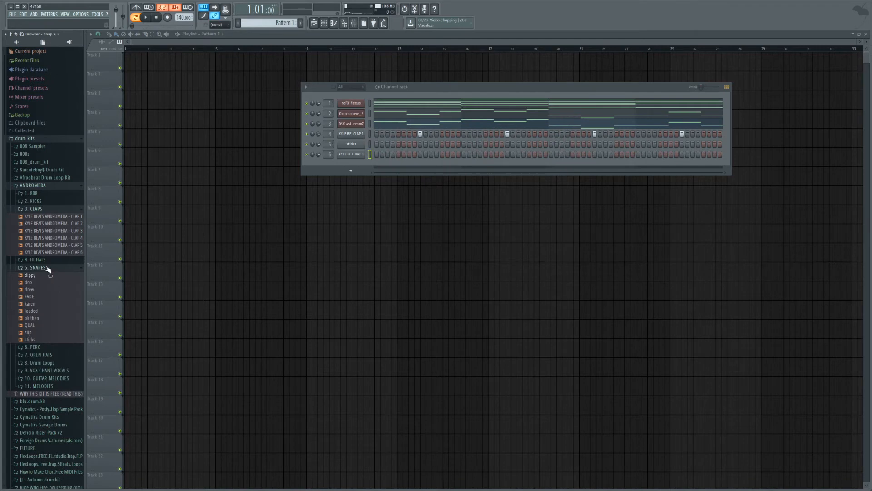
click(47, 268)
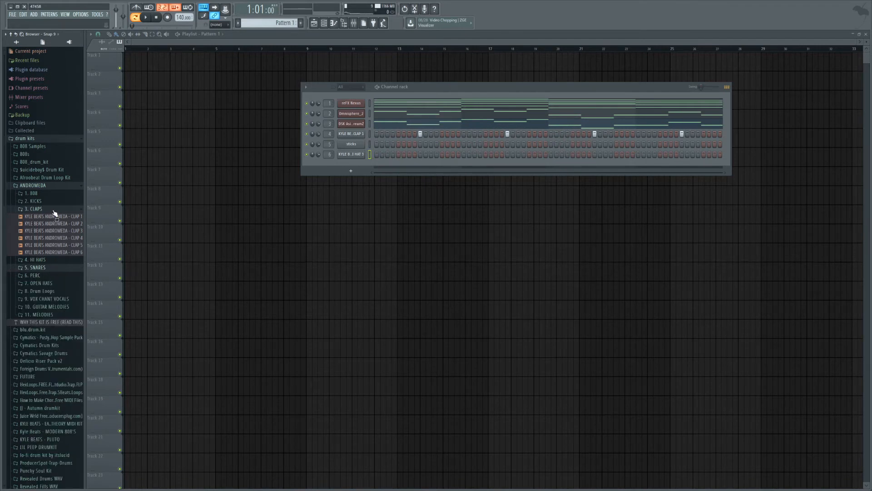
click(52, 209)
click(49, 231)
click(50, 268)
click(50, 275)
click(49, 283)
click(49, 290)
click(46, 298)
click(48, 232)
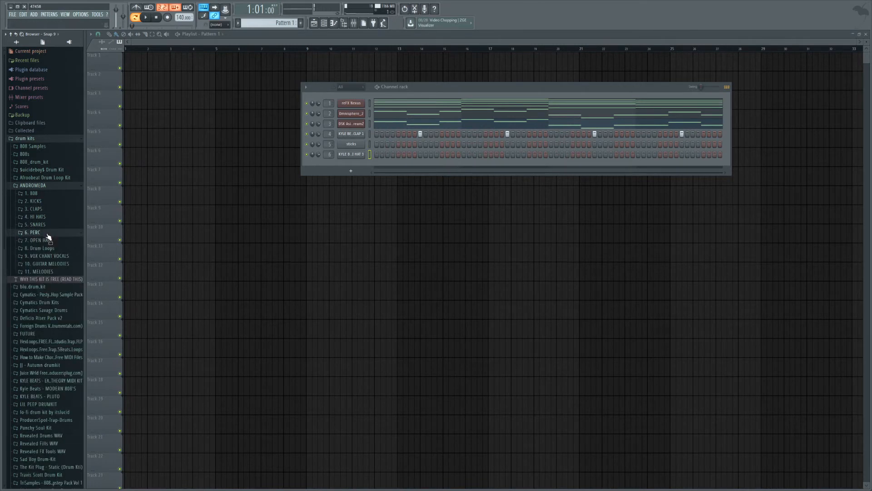
Audition the ANDROMEDA open hats, load OPEN HAT 1 into a new channel and collapse the folder.
click(50, 241)
click(52, 248)
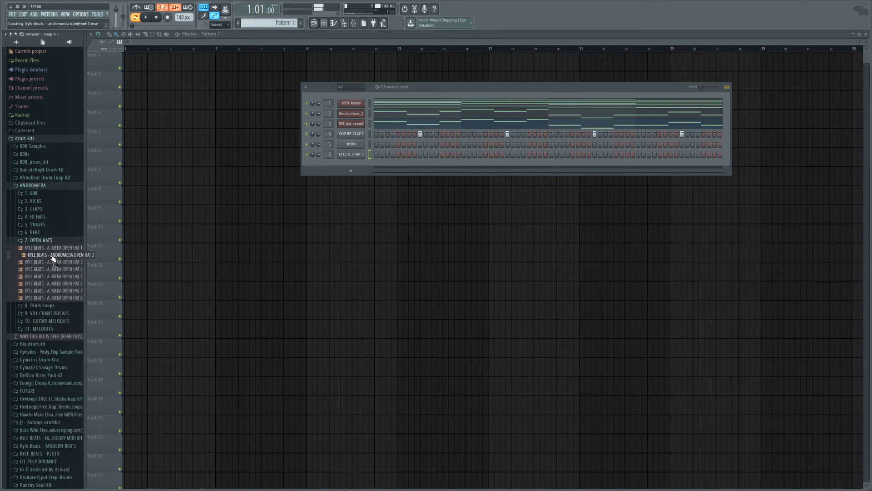
click(56, 277)
click(57, 264)
click(56, 270)
click(57, 262)
click(57, 255)
click(58, 284)
click(58, 291)
click(59, 298)
click(64, 248)
click(59, 254)
click(58, 249)
drag(58, 251, 327, 173)
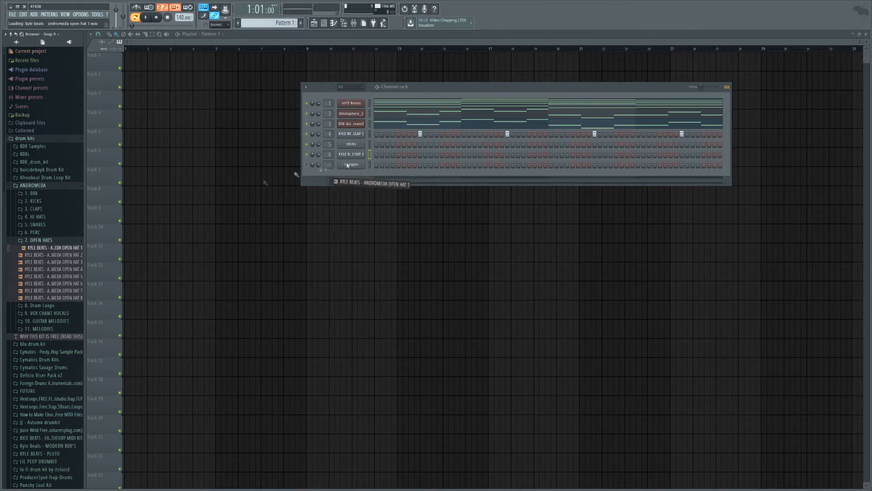
click(32, 240)
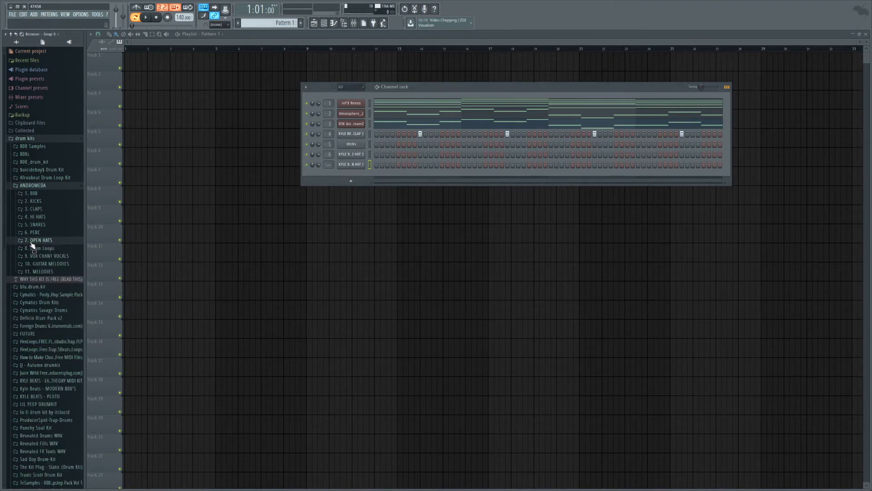
Check the ANDROMEDA VOX CHANT VOCALS folder and audition the seven samples in the KICKS folder.
click(72, 257)
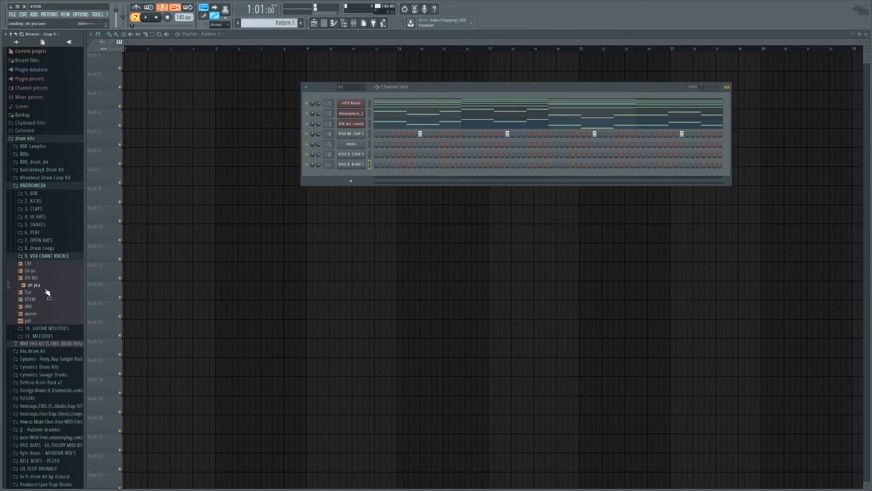
click(48, 255)
click(47, 201)
click(50, 210)
click(50, 216)
click(52, 223)
click(53, 230)
click(53, 237)
click(55, 244)
click(55, 251)
Load the ANDROMEDA KICK 1 sample into a new channel and collapse the kicks folder.
drag(53, 209, 341, 185)
drag(53, 208, 350, 175)
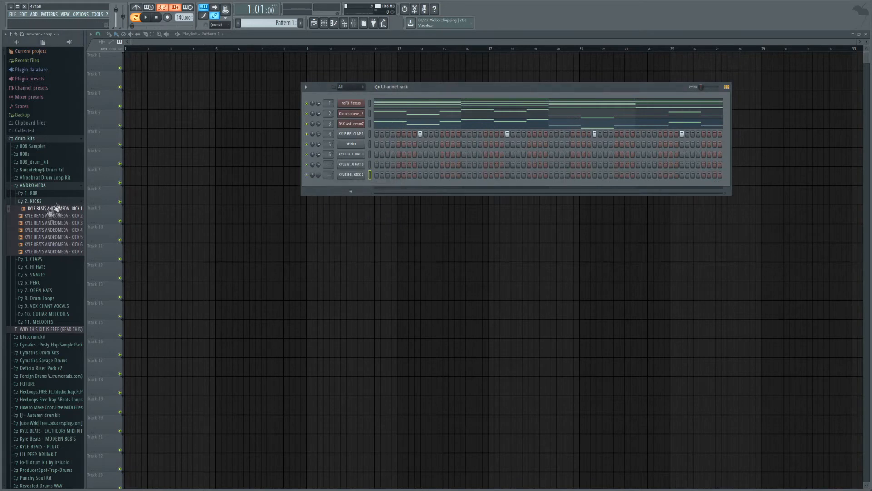
click(44, 201)
Audition the ANDROMEDA 808 samples and load ABEL into a new channel.
click(44, 193)
click(40, 201)
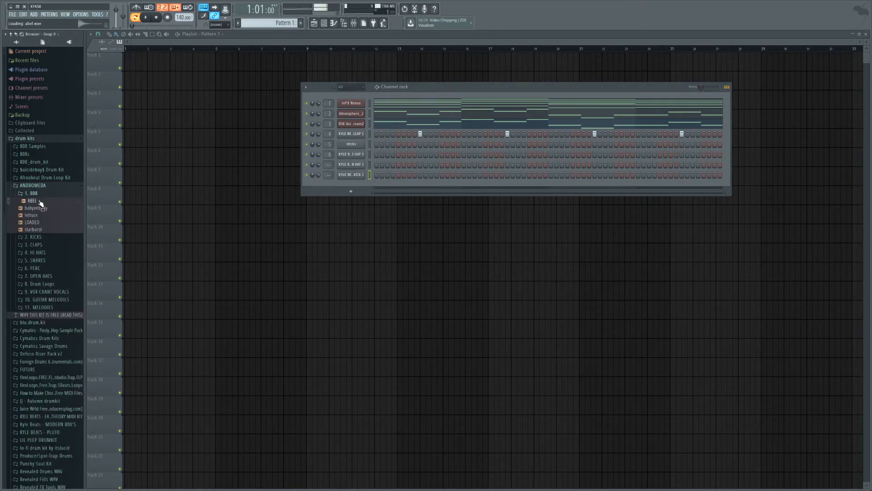
click(41, 209)
click(43, 215)
click(44, 222)
click(46, 230)
click(32, 200)
drag(33, 201, 353, 186)
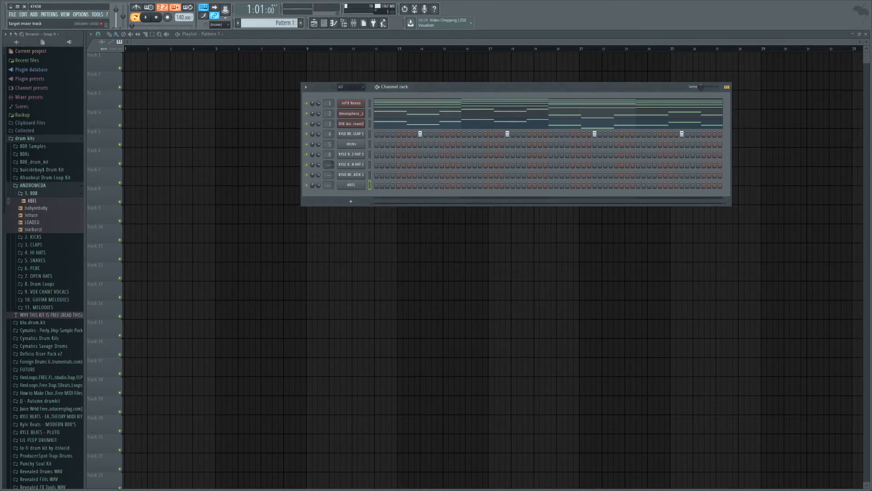
Route the open hat, kick and ABEL channels to mixer tracks 7, 8 and 9.
double_click(329, 165)
double_click(328, 186)
text(9)
scroll(330, 185, down, 1)
Open the ABEL sample in Edison for editing and detect its pitch regions.
click(351, 185)
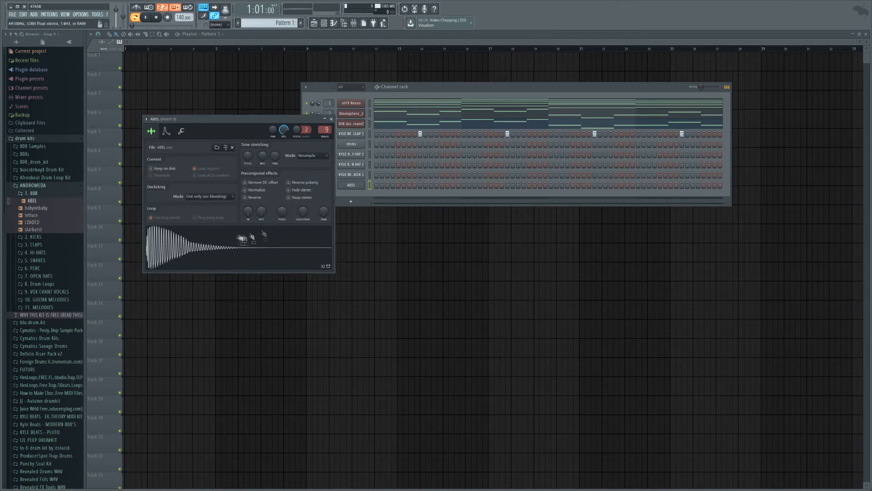
right_click(219, 241)
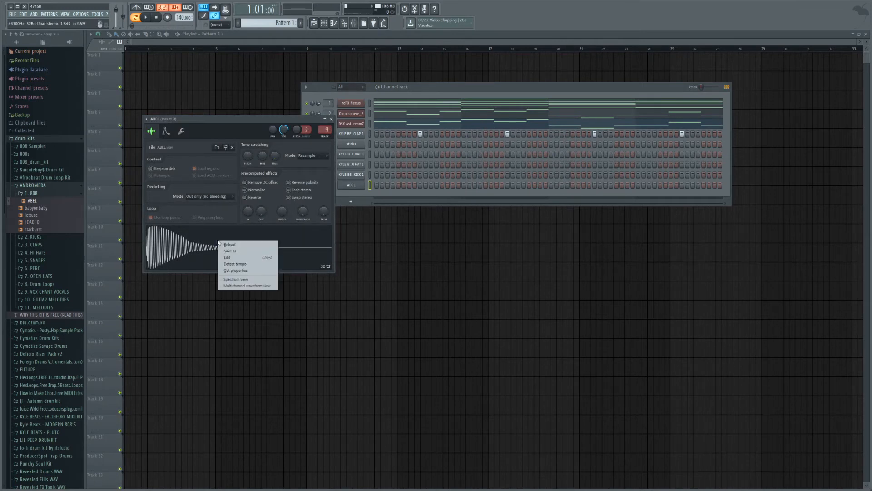
click(229, 258)
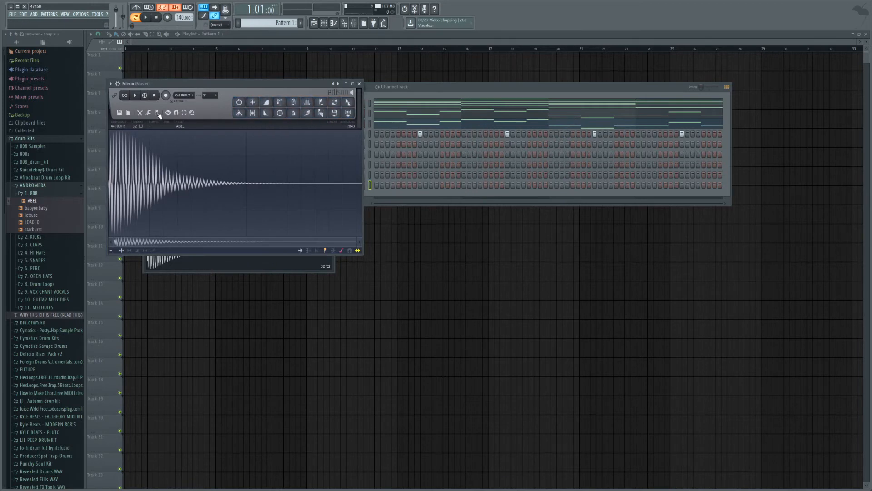
click(158, 113)
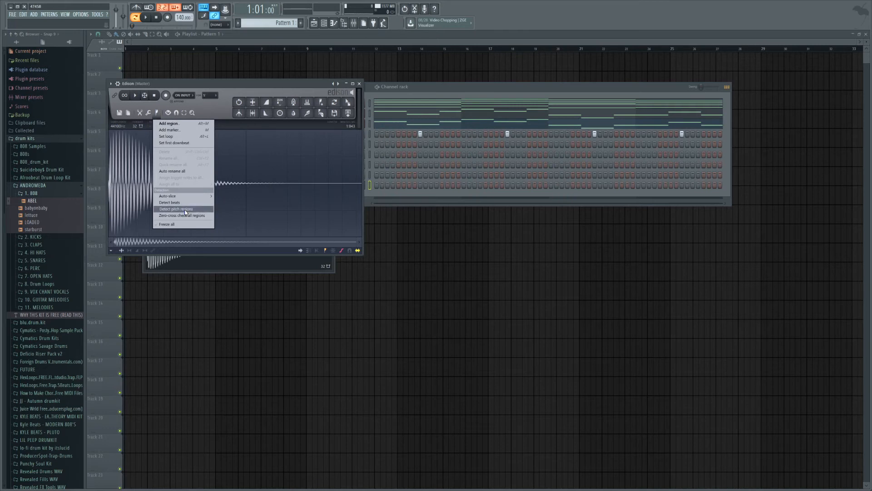
click(176, 209)
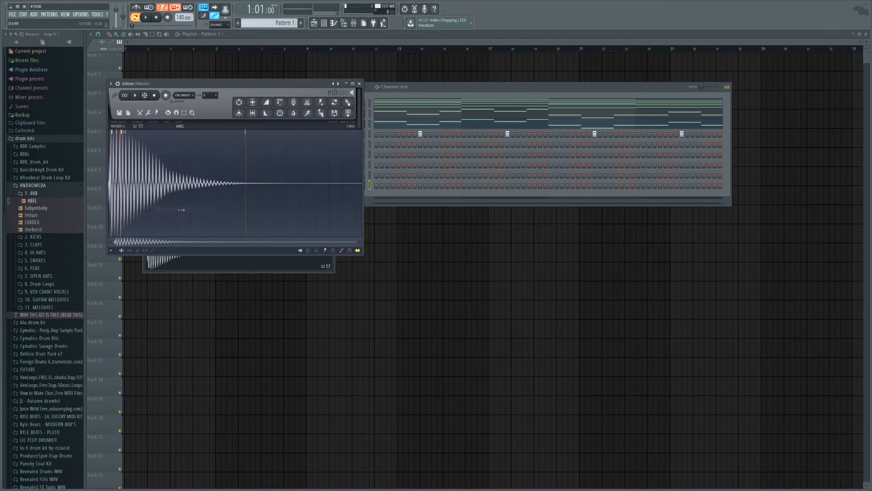
Examine the detected pitch region markers along the ABEL waveform in Edison.
scroll(132, 182, up, 3)
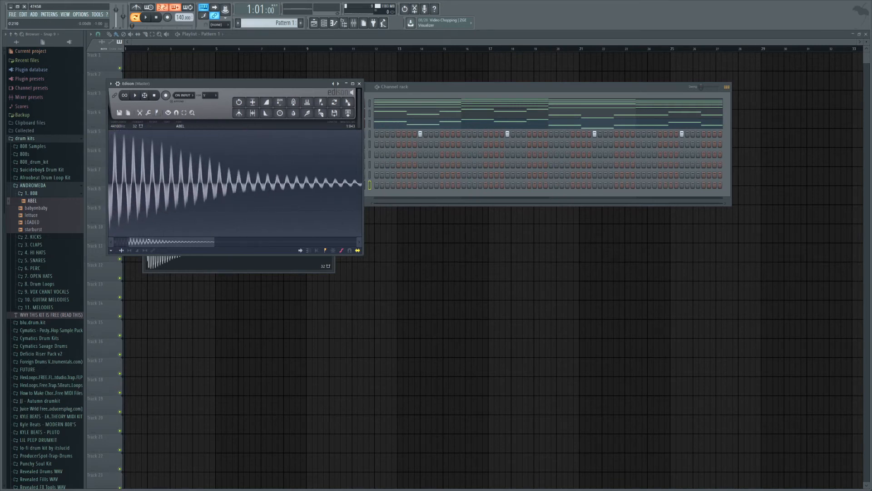
scroll(129, 149, up, 2)
scroll(112, 175, up, 2)
scroll(119, 186, down, 2)
scroll(140, 218, up, 2)
scroll(142, 228, down, 3)
scroll(143, 228, down, 1)
scroll(132, 223, up, 1)
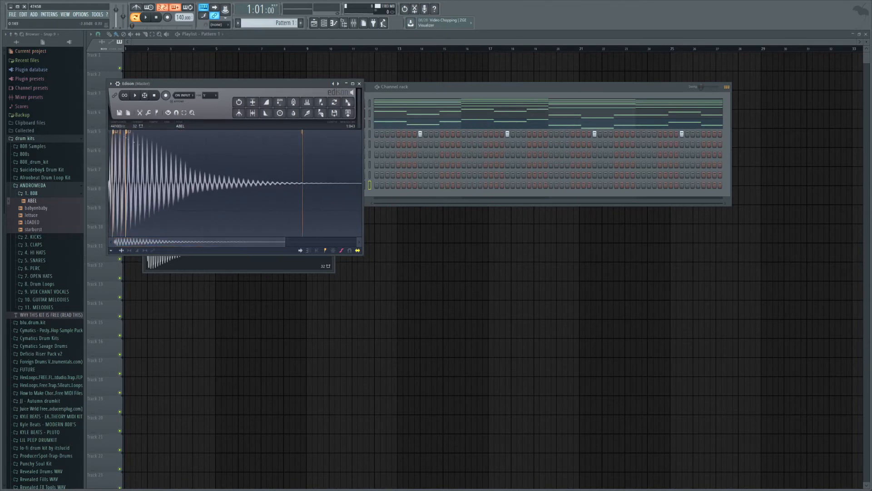
Set the root note of the ABEL channel to E5 after resetting the trial key zone.
click(384, 204)
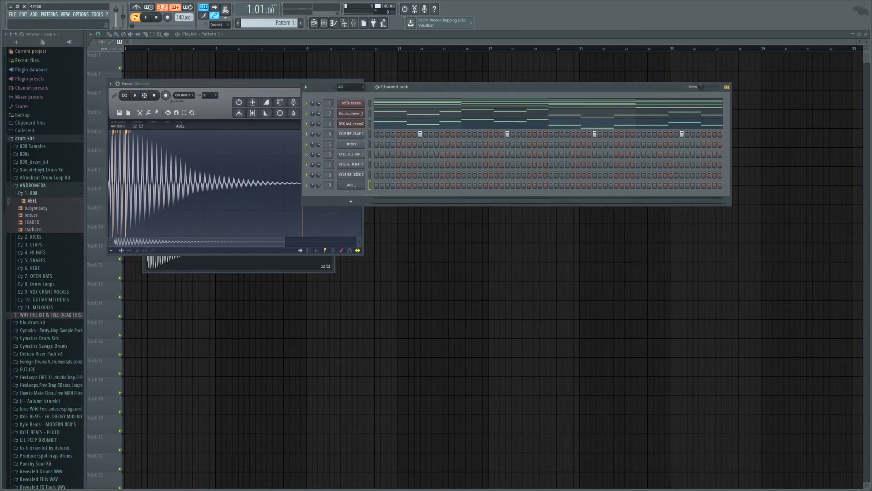
click(355, 186)
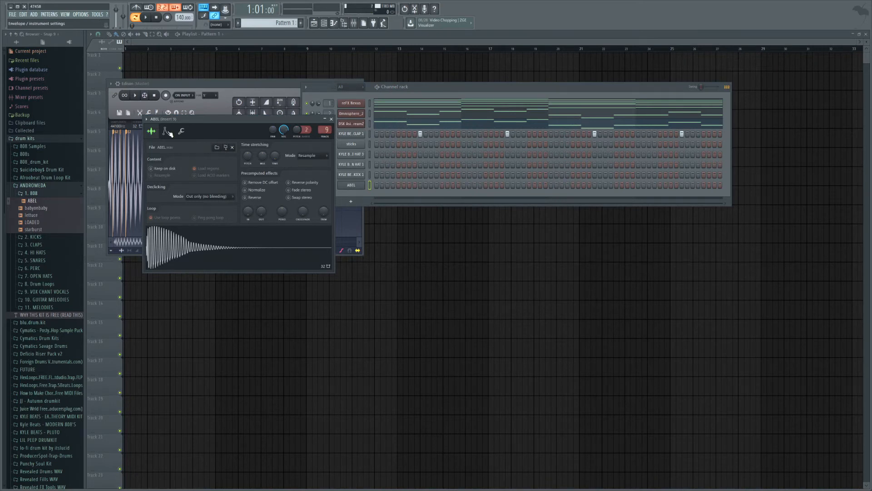
click(167, 132)
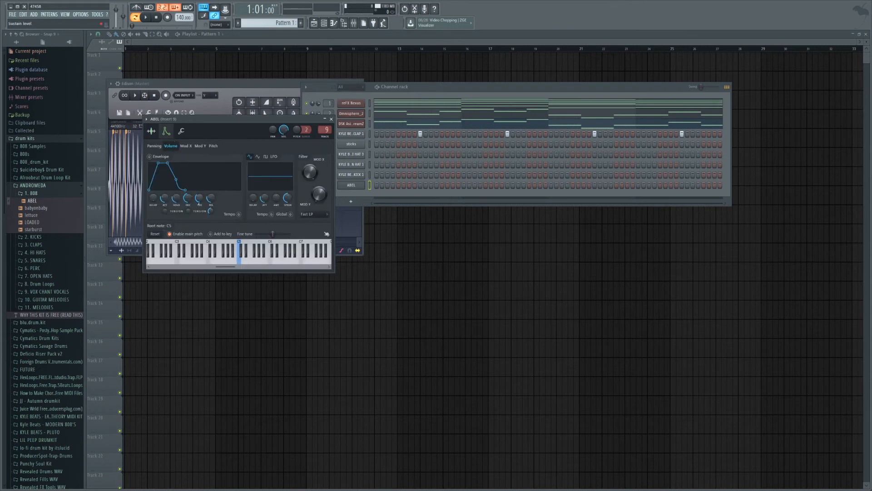
click(245, 245)
click(250, 246)
right_click(258, 245)
drag(249, 245, 255, 246)
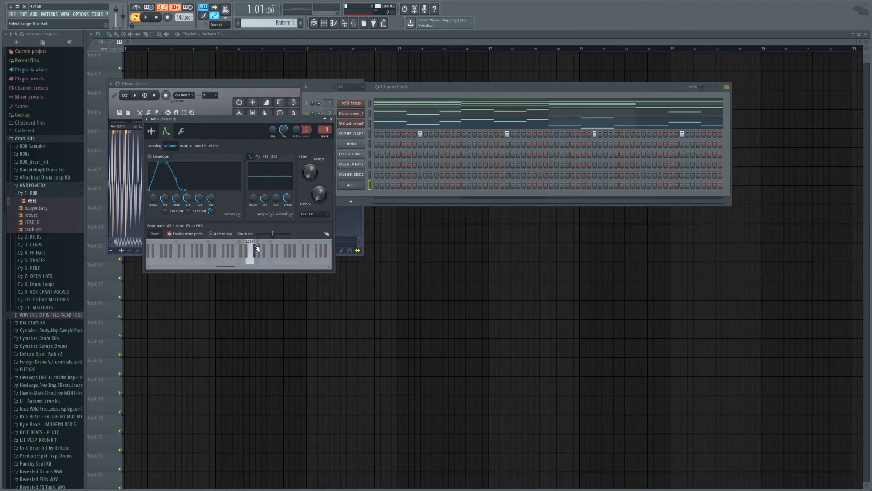
click(156, 235)
right_click(243, 244)
right_click(252, 245)
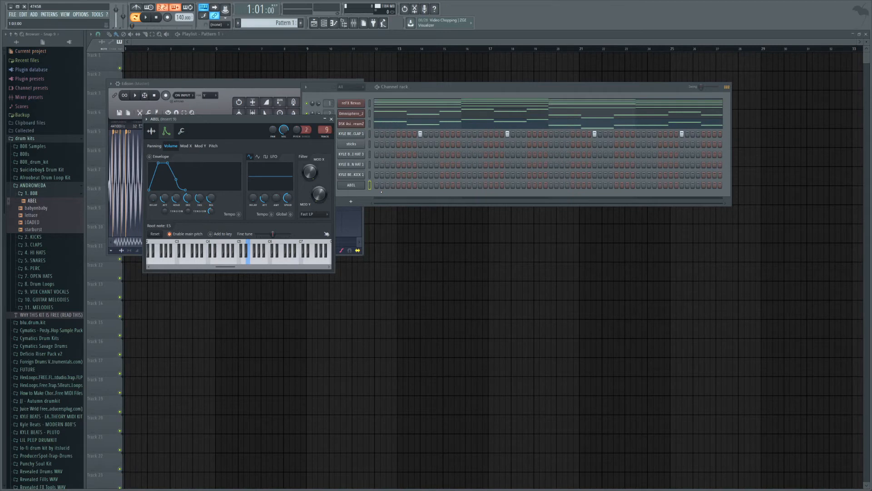
Enable Cut itself on the ABEL channel, switching it off and on again to compare the sound.
click(381, 191)
right_click(362, 188)
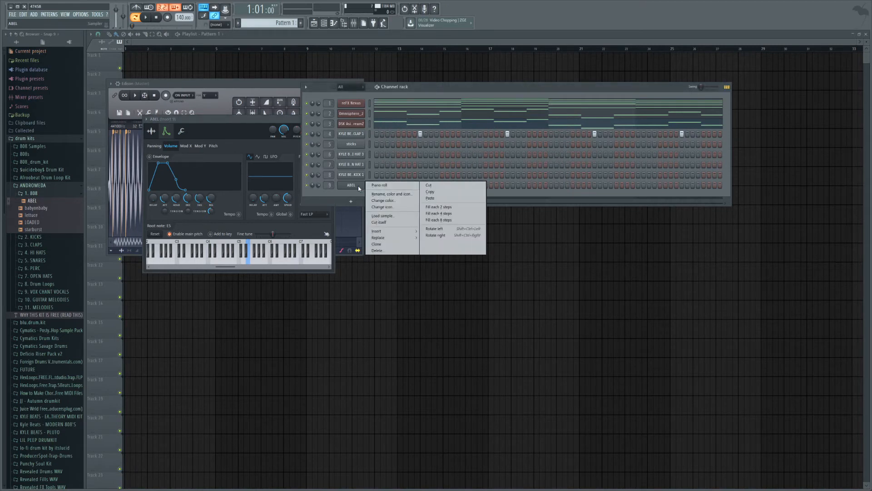
click(385, 222)
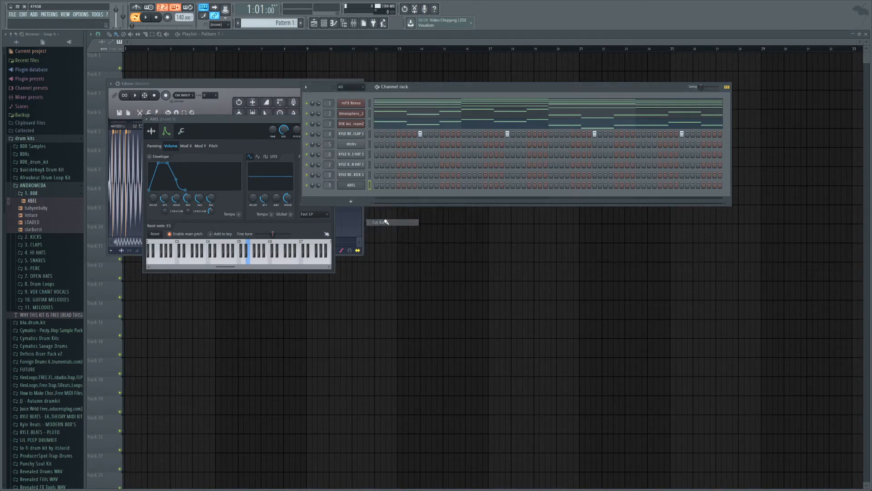
right_click(356, 185)
click(386, 222)
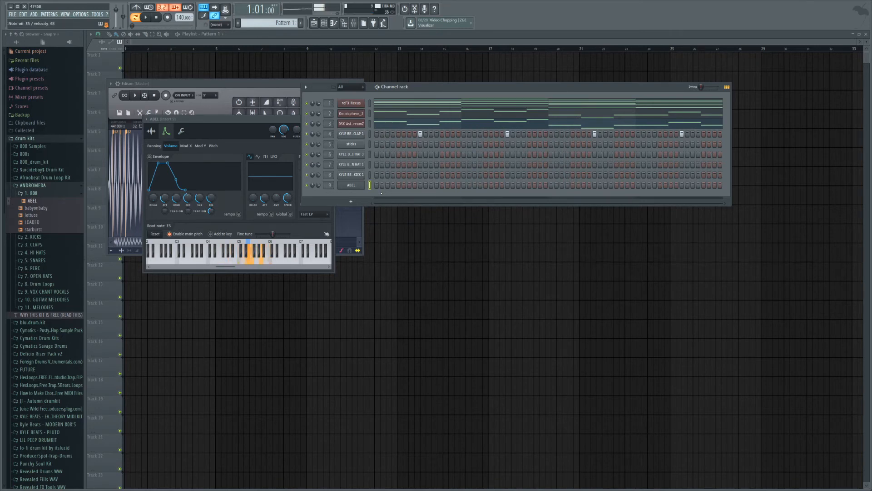
right_click(362, 184)
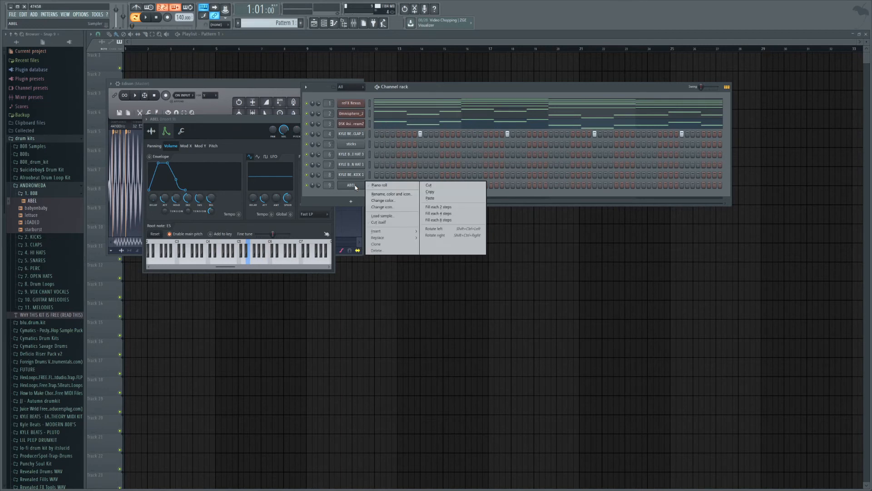
click(383, 223)
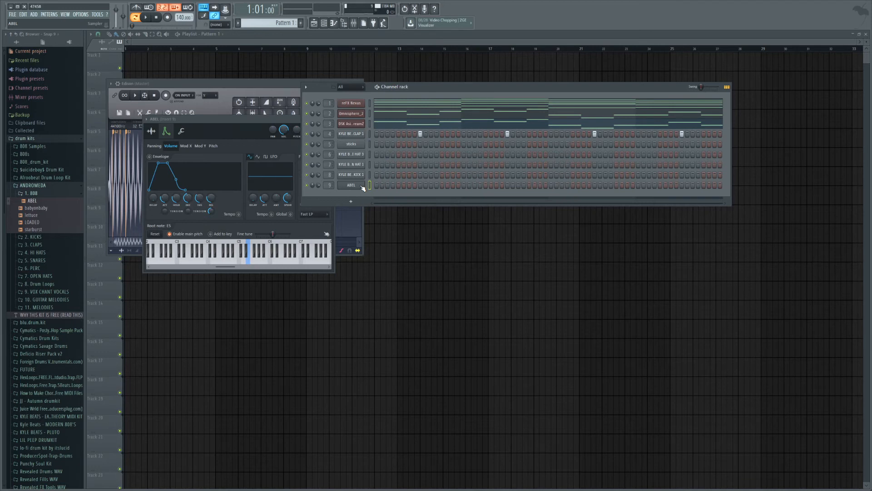
Play a short run of test notes with the ABEL 808 to try out a bassline.
key(v)
key(m)
key(m)
key(comma)
key(comma)
key(comma)
key(m)
key(n)
key(n)
key(b)
Close the open windows, bring back the channel rack, fill HI HAT 3 on each 2 steps and play the pattern.
key(F12)
key(F6)
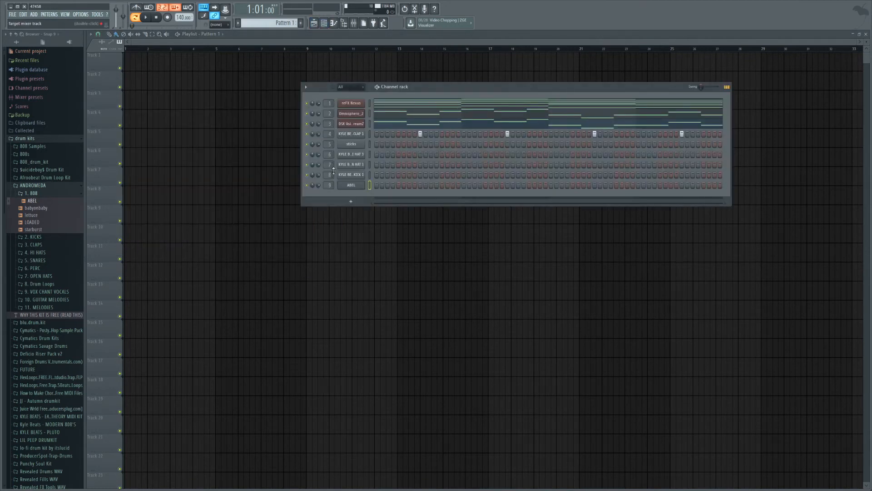
right_click(357, 155)
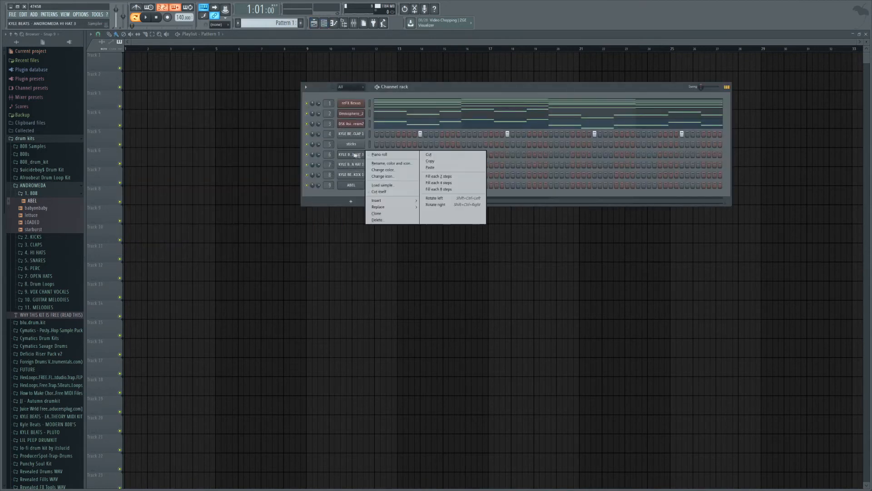
click(457, 176)
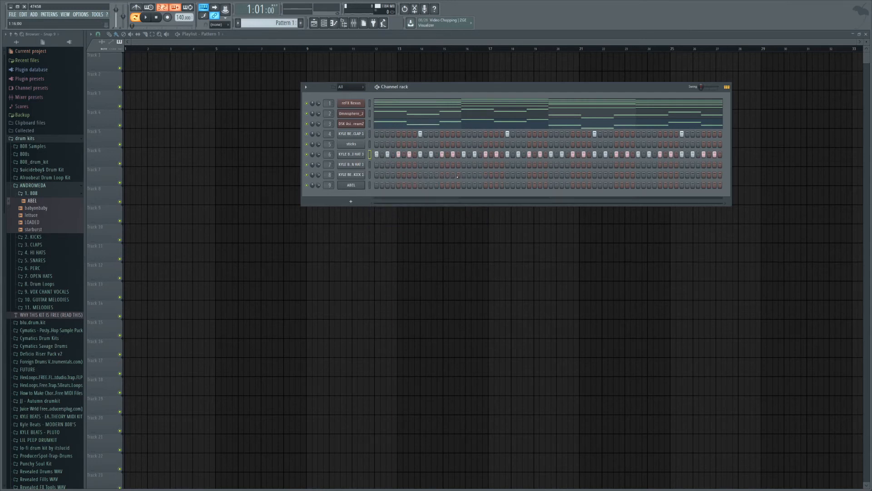
key(space)
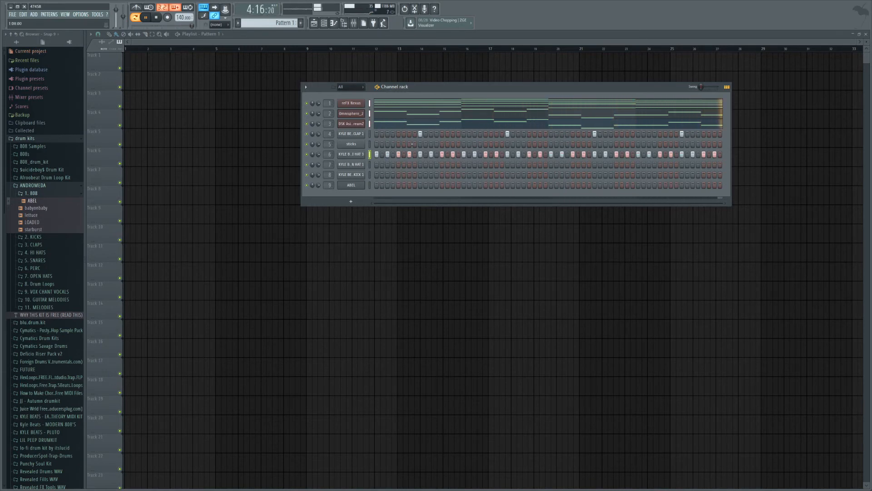
key(space)
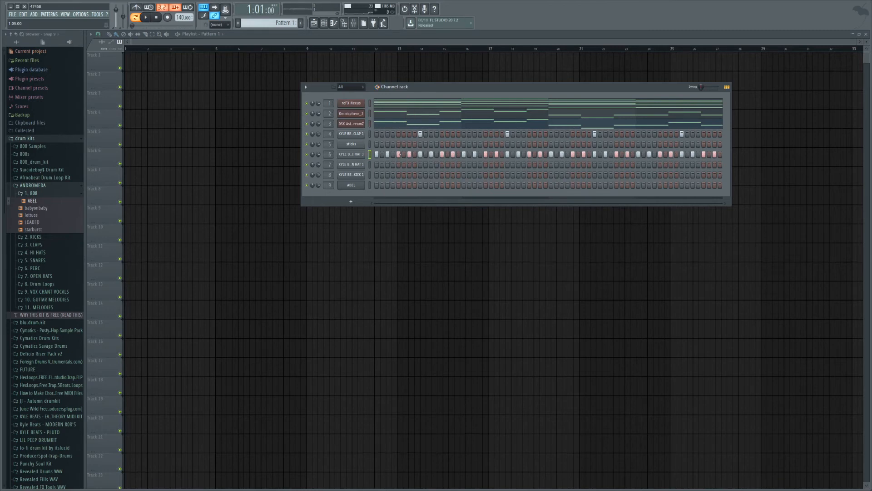
Enable the volume envelope on the OPEN HAT 1 channel and reduce its attack time to the minimum.
click(352, 164)
click(352, 165)
click(351, 164)
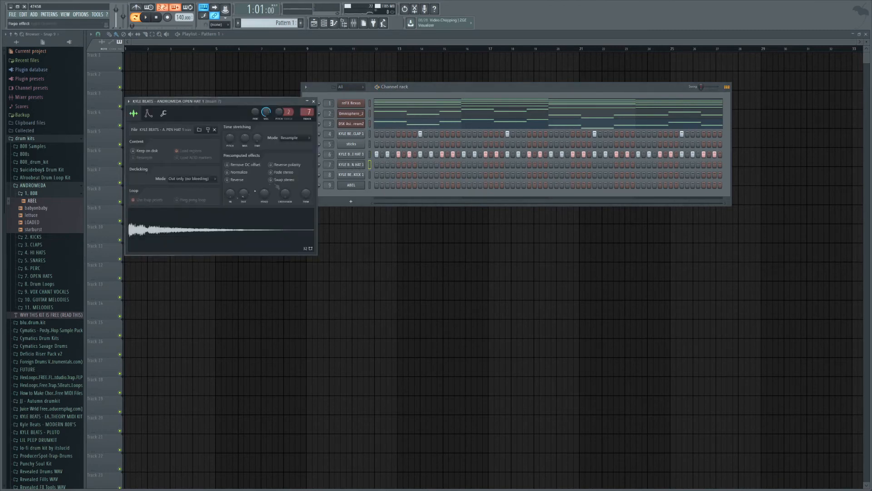
click(149, 114)
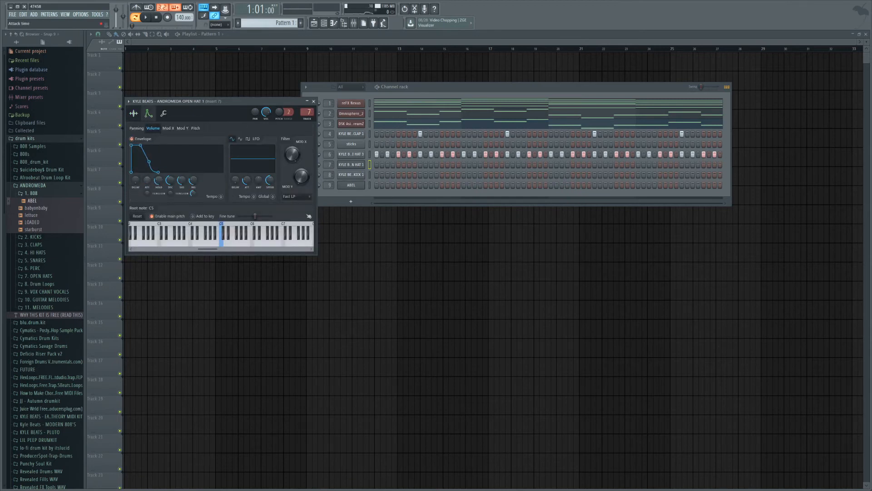
drag(162, 175, 183, 192)
Open the piano roll of the OPEN HAT 1 channel.
right_click(354, 165)
click(353, 164)
click(352, 165)
right_click(351, 165)
click(380, 164)
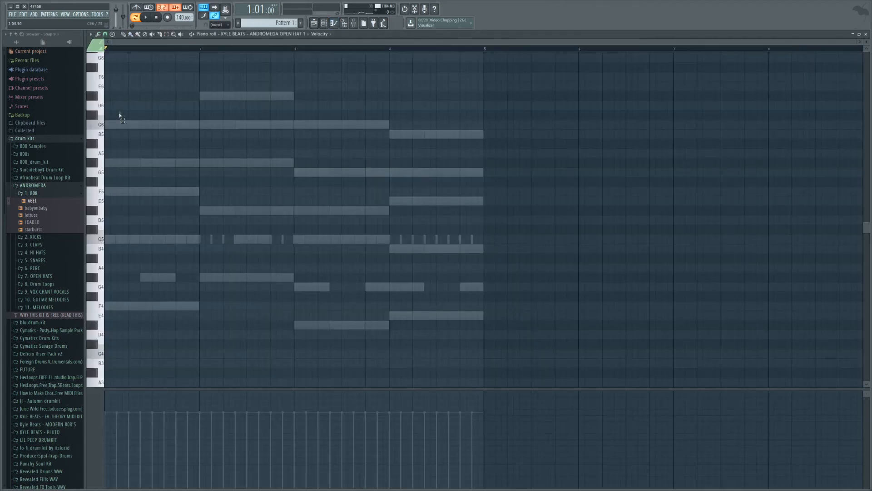
click(141, 240)
drag(234, 240, 154, 249)
key(space)
click(237, 239)
key(space)
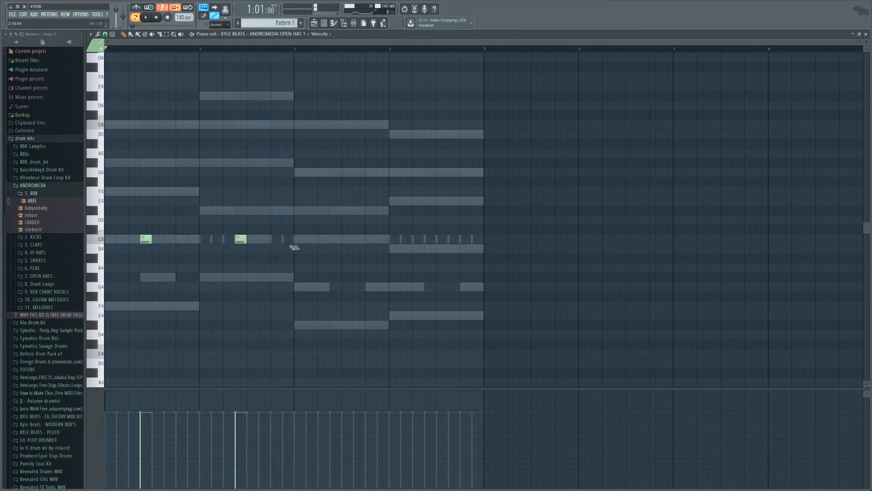
right_click(241, 239)
right_click(145, 240)
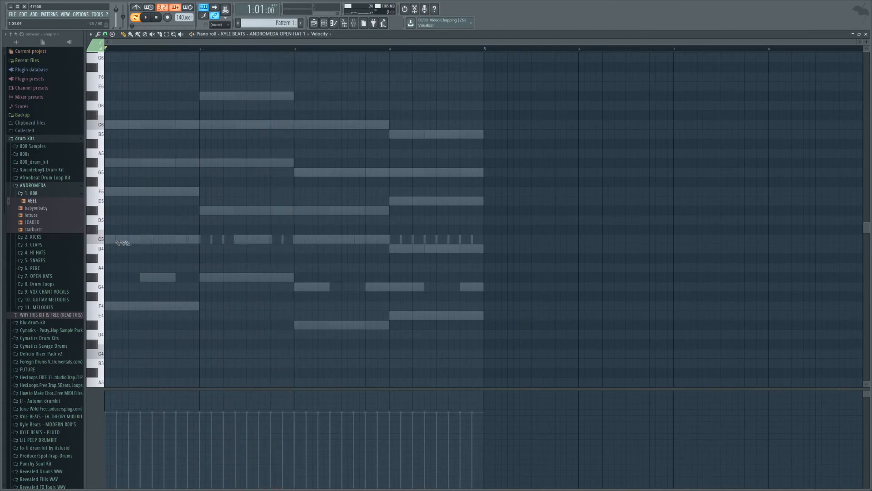
Add a two-step C5 open hat note on step 7 of each of the four bars and play the pattern.
drag(137, 48, 57, 43)
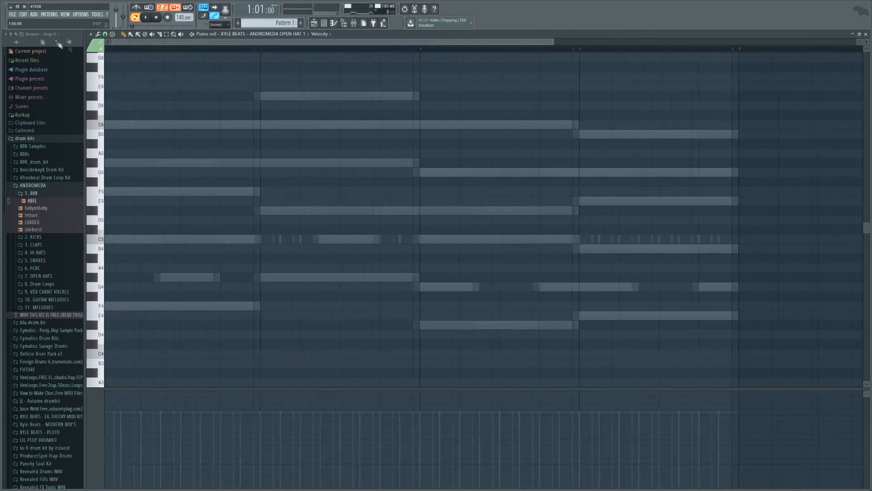
click(166, 239)
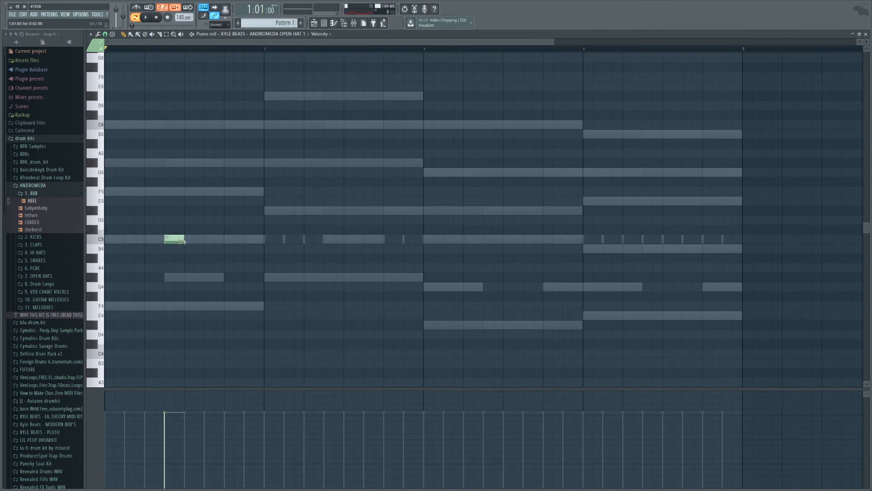
click(186, 210)
right_click(188, 212)
click(329, 240)
click(488, 240)
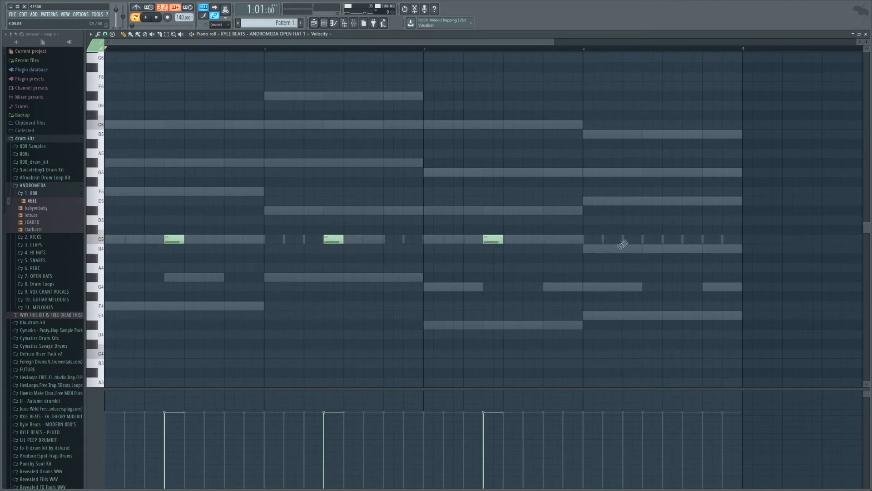
click(646, 240)
key(space)
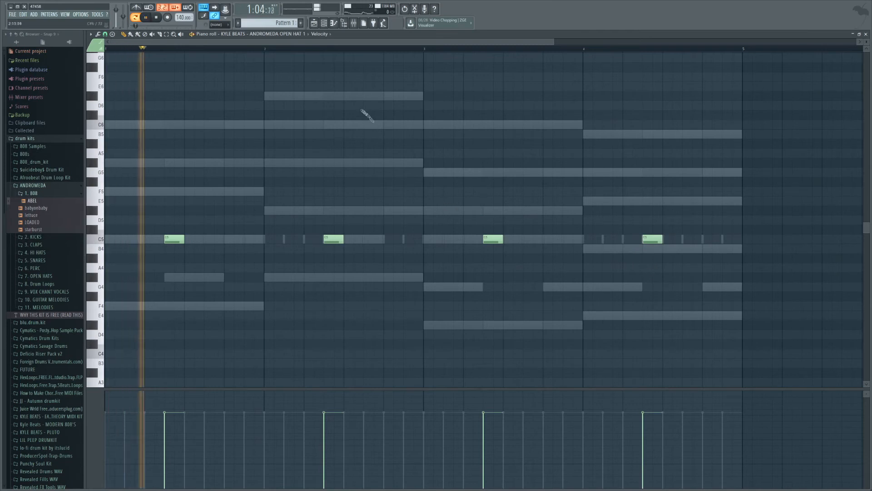
Leave the piano roll, bring back the channel rack over the playlist and stop playback.
click(323, 23)
click(324, 23)
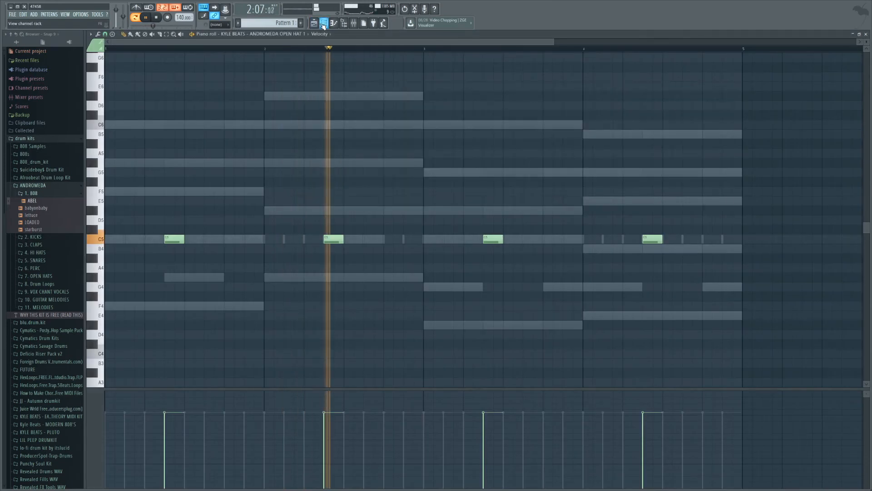
click(314, 24)
click(323, 23)
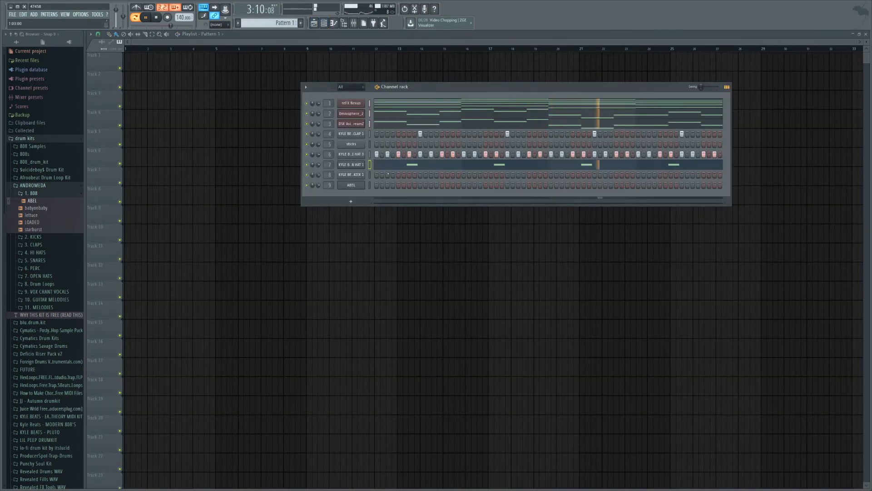
key(space)
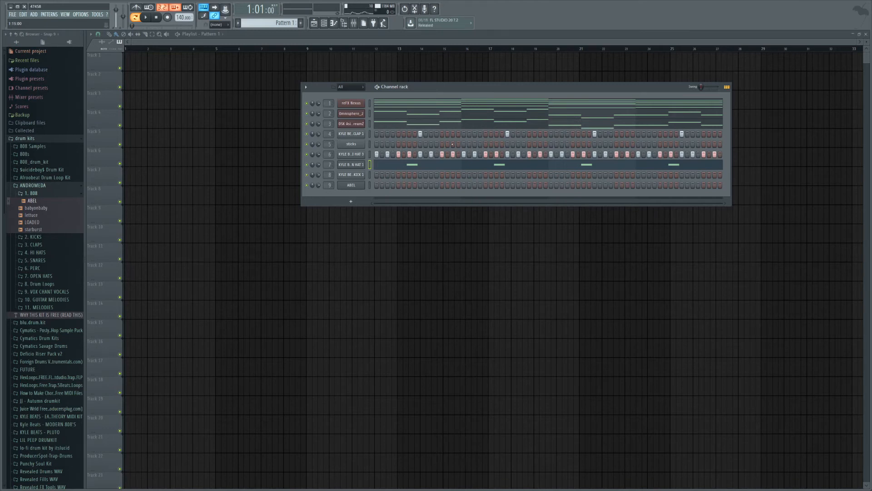
Add sticks hits on steps 15, 19, 47 and 51 and play the pattern through.
click(452, 144)
key(space)
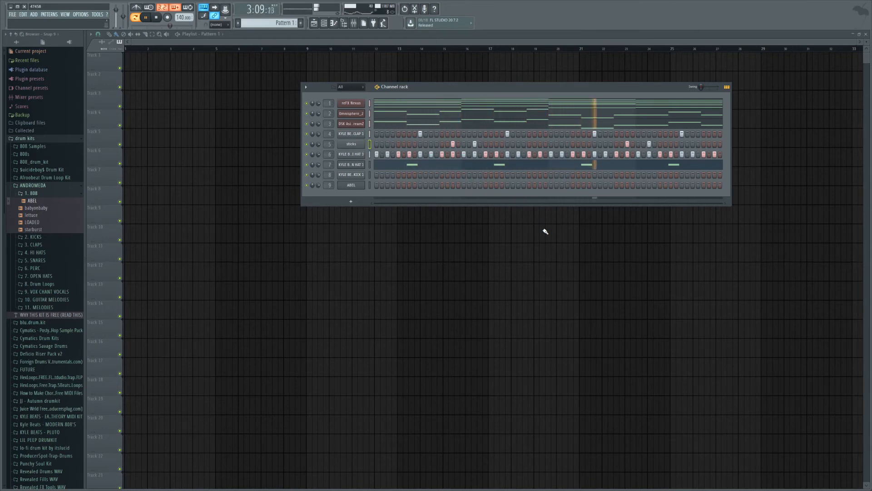
key(space)
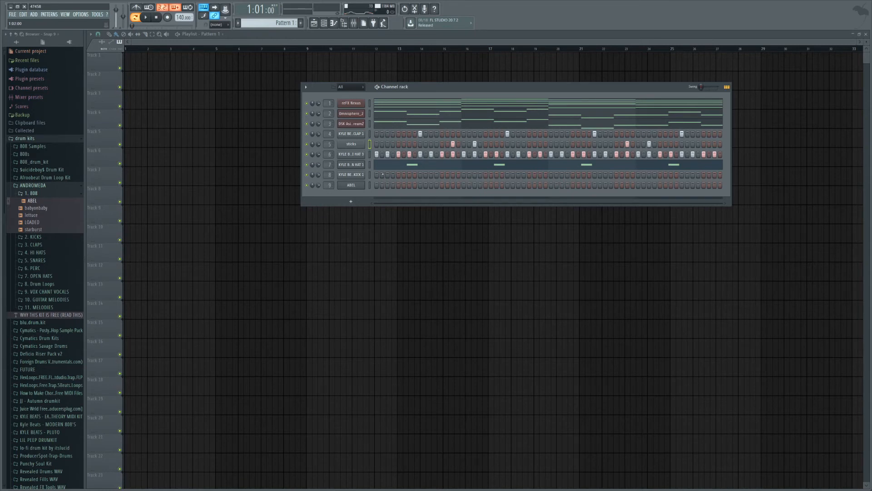
click(383, 174)
click(403, 175)
key(space)
click(458, 175)
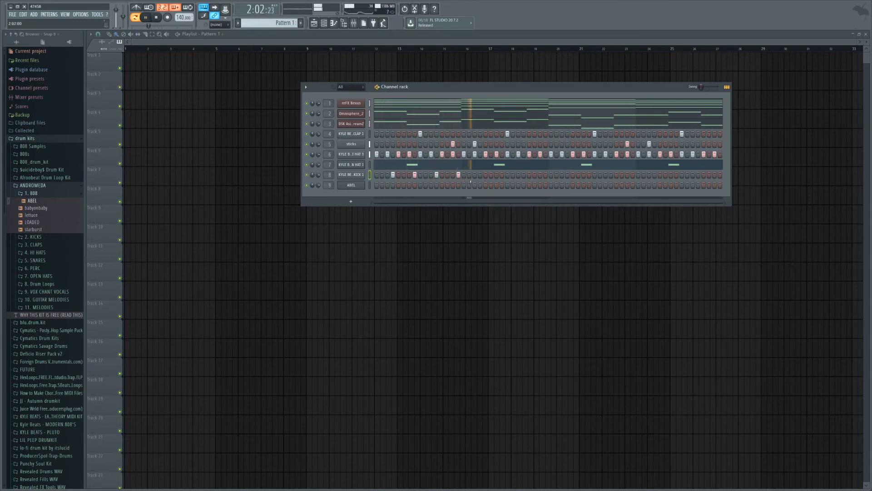
click(545, 175)
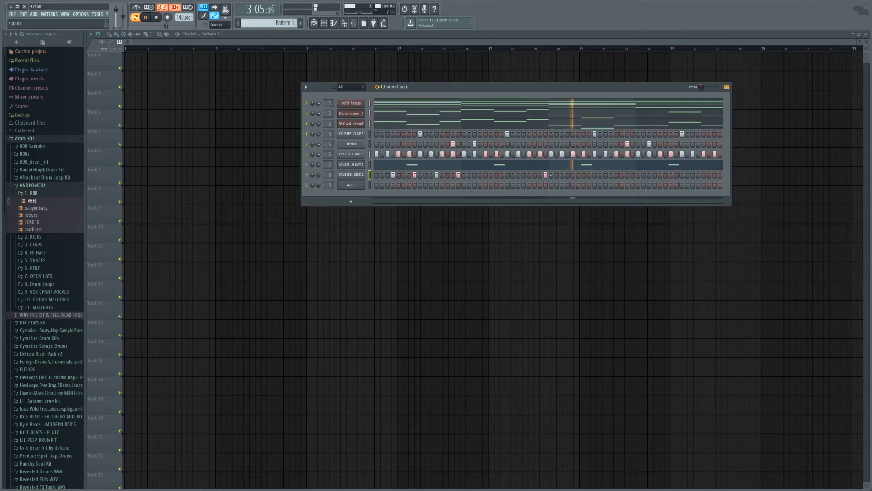
click(562, 174)
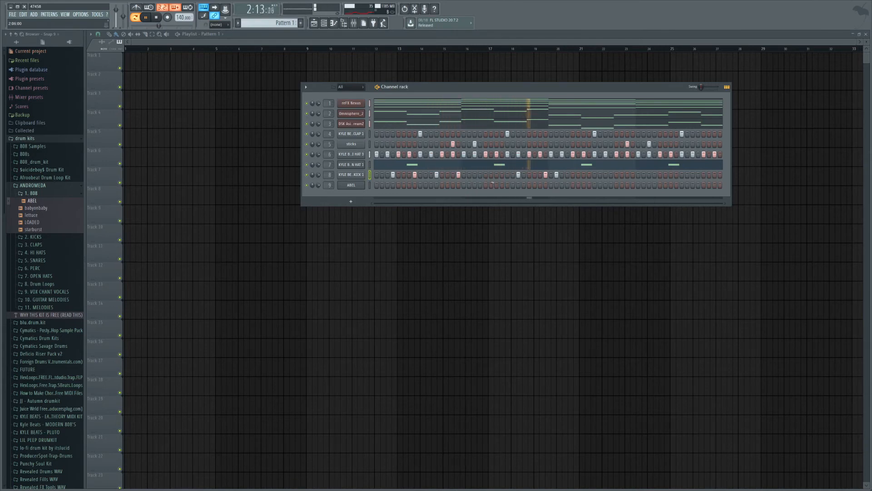
drag(557, 175, 403, 179)
Program KICK 1 hits on steps 1, 7, 13, 21, 29, 33, 39, 45, 55, 61 and 63 while playing the pattern.
key(space)
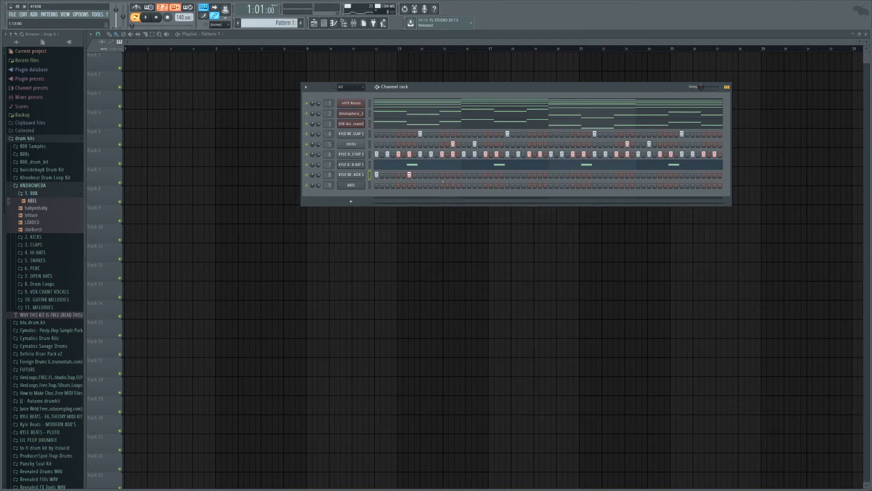
key(space)
click(485, 175)
click(551, 175)
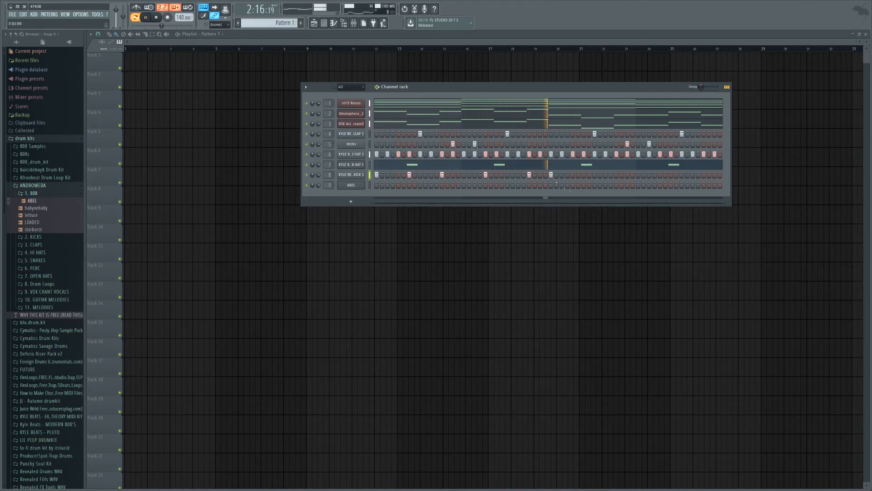
click(583, 175)
click(611, 175)
click(617, 174)
right_click(611, 175)
click(671, 175)
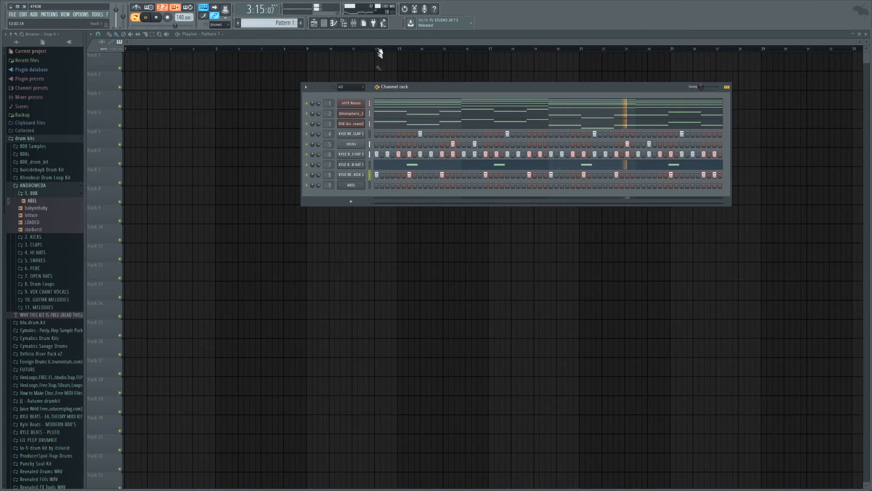
Listen to the pattern with the new kicks, returning to the channel rack, and stop playback.
key(F9)
click(315, 24)
click(325, 23)
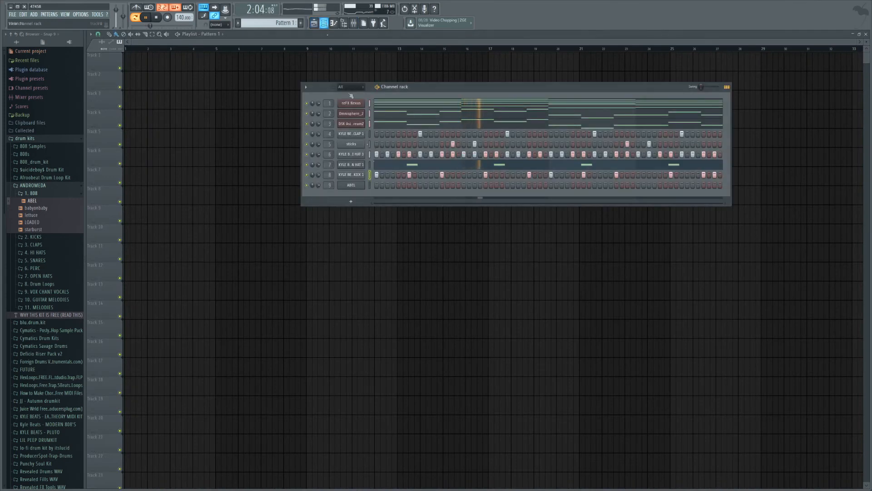
key(space)
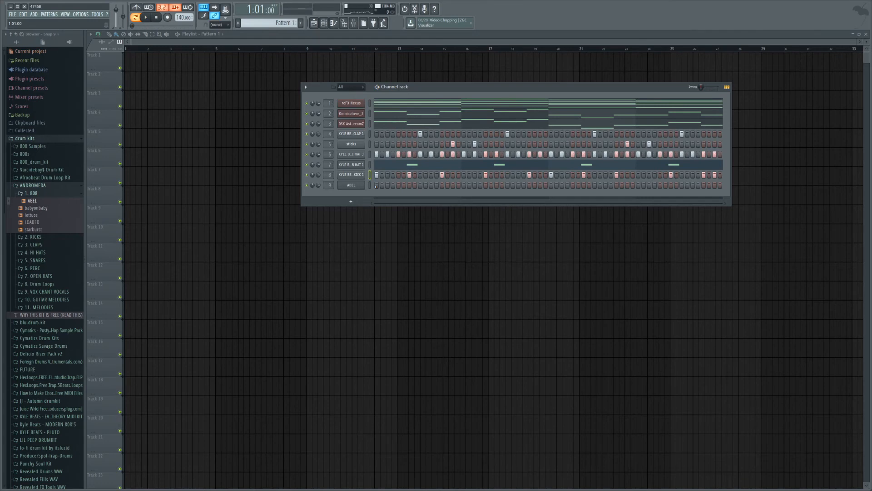
Copy the KICK 1 step sequence, paste it into the ABEL 808 channel and play the pattern.
right_click(358, 179)
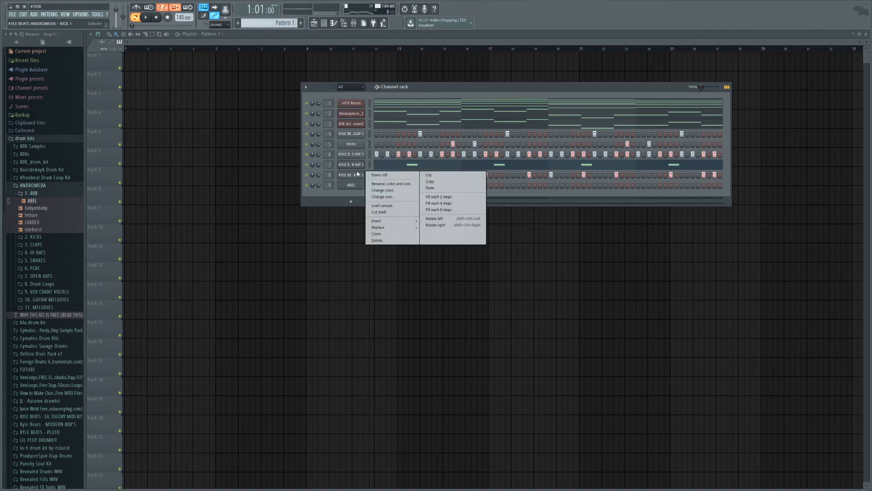
right_click(348, 177)
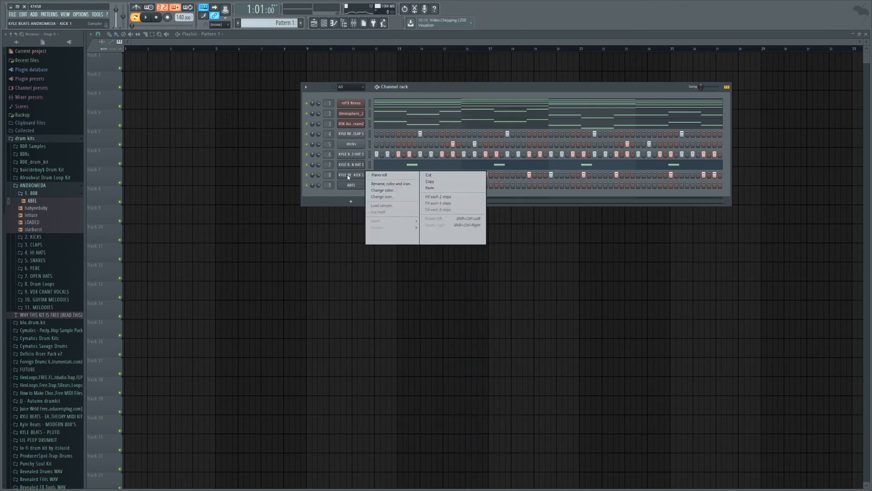
right_click(359, 189)
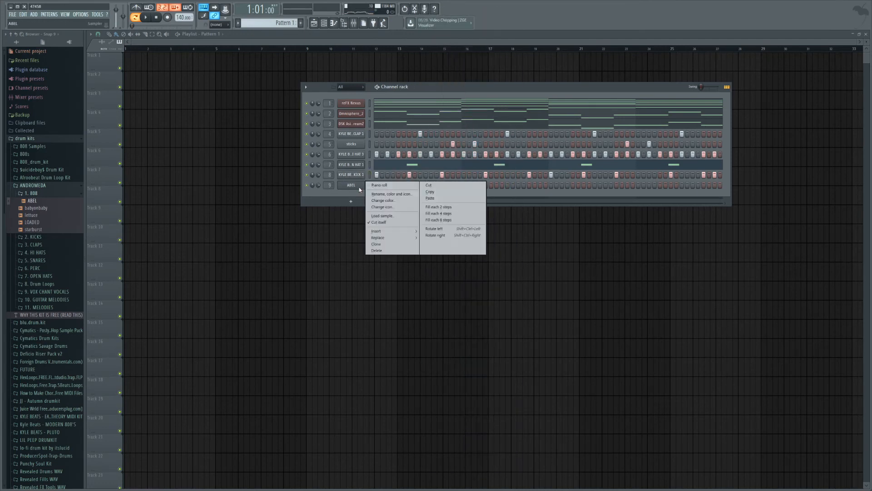
click(442, 198)
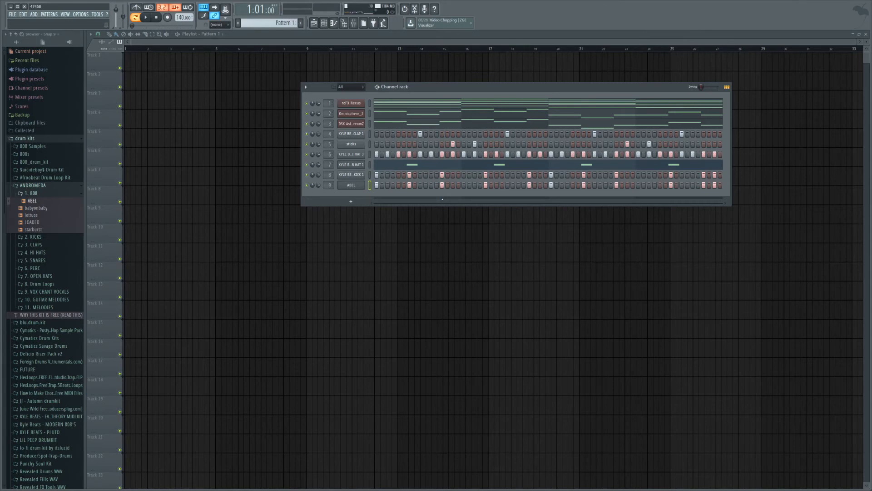
key(space)
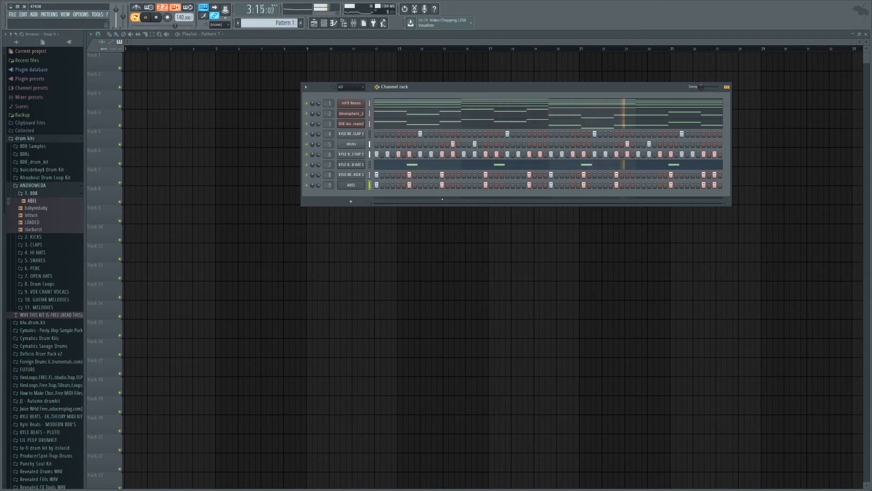
key(space)
Open the piano roll of the ABEL channel and audition the F5, G#5, D#5 and E5 keys.
right_click(363, 185)
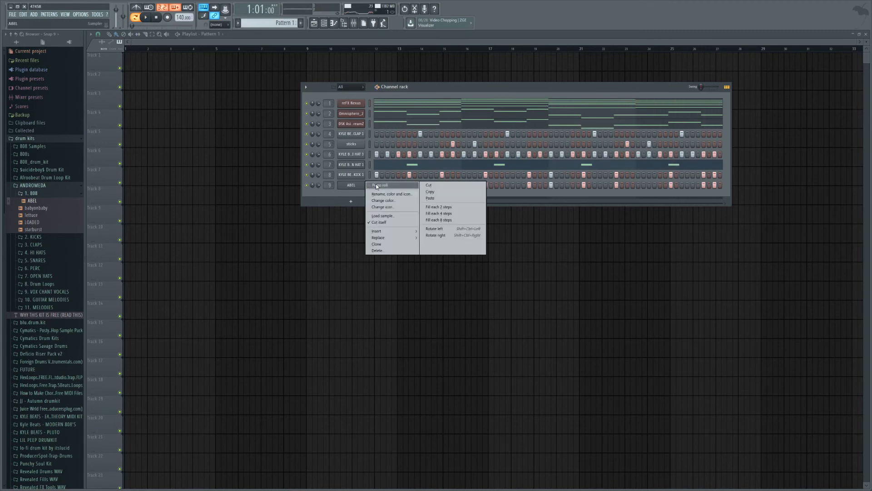
click(376, 186)
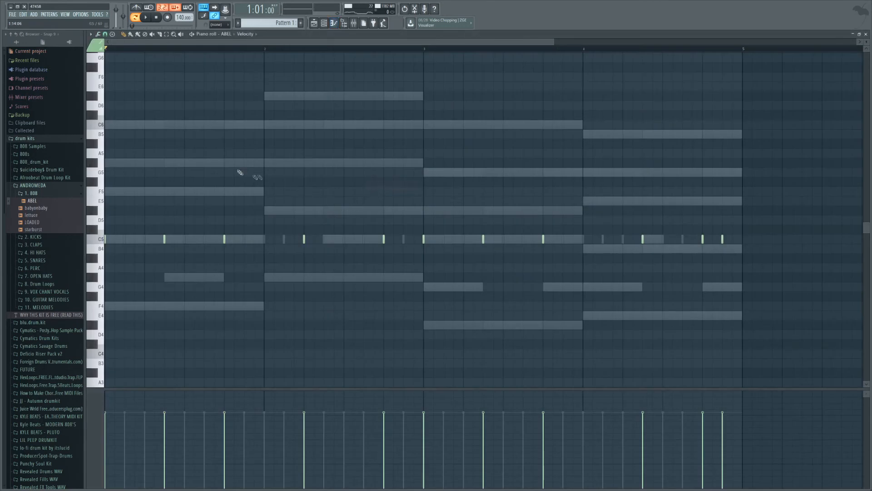
drag(815, 330, 42, 119)
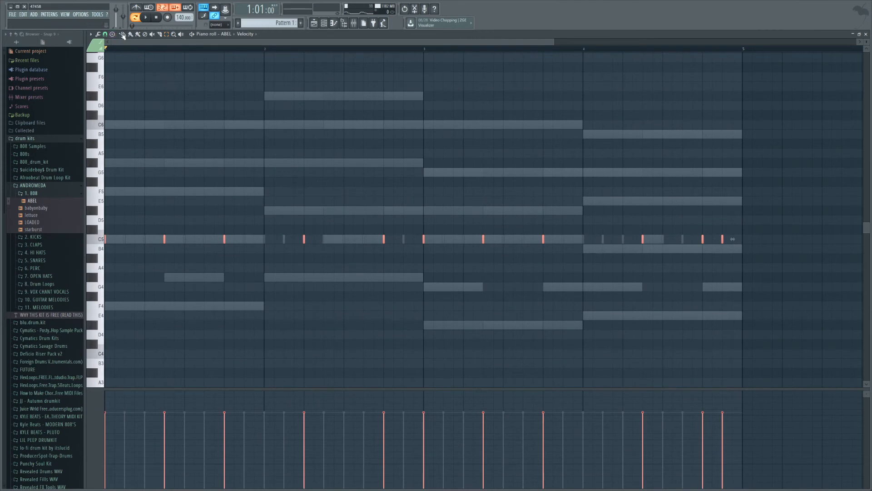
click(155, 136)
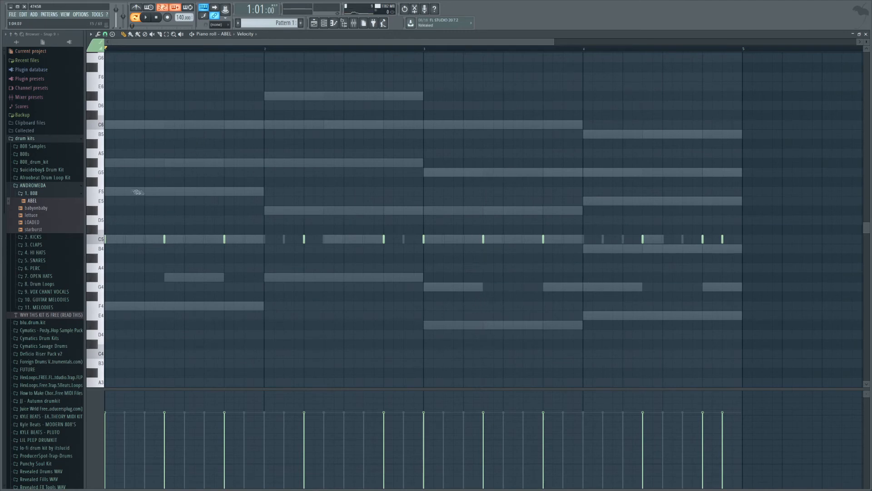
click(102, 194)
click(94, 164)
click(93, 211)
click(100, 204)
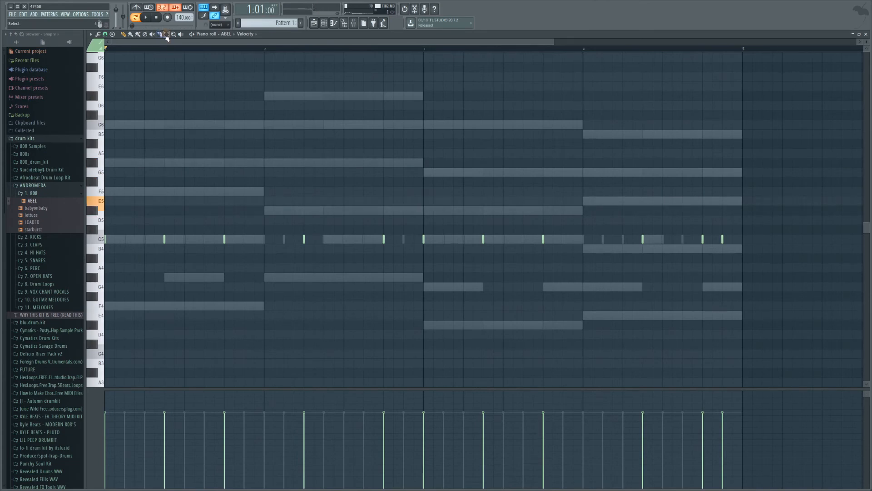
Transpose all the ABEL notes up five semitones to F5.
drag(775, 320, 105, 148)
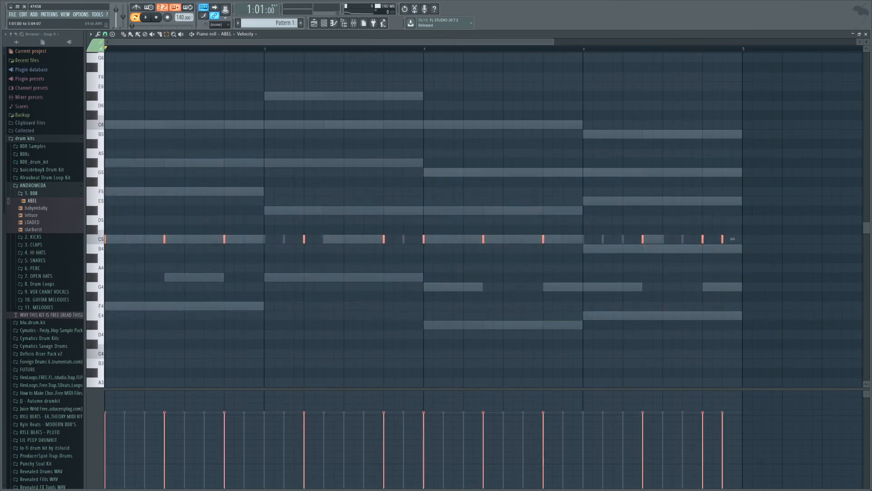
key(Up)
key(Up)
key(Up)
key(Up)
key(Up)
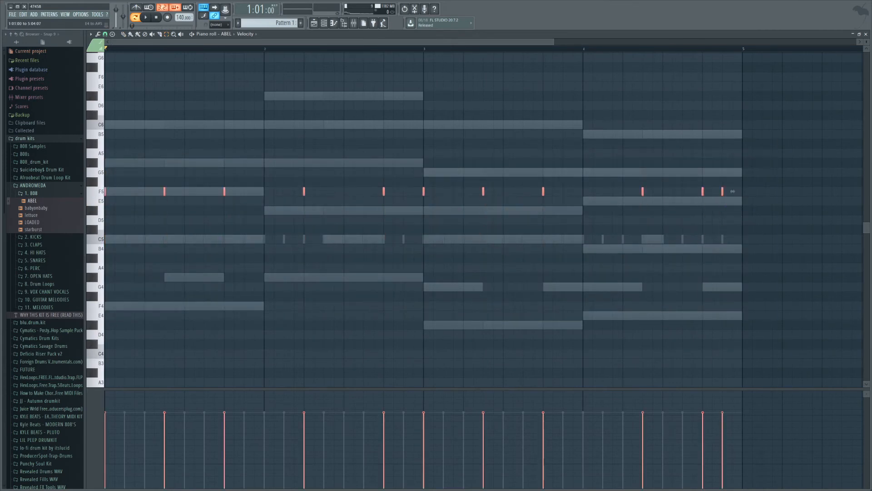
Raise the two ABEL notes in bar 2 three semitones to G#5.
drag(286, 168, 385, 224)
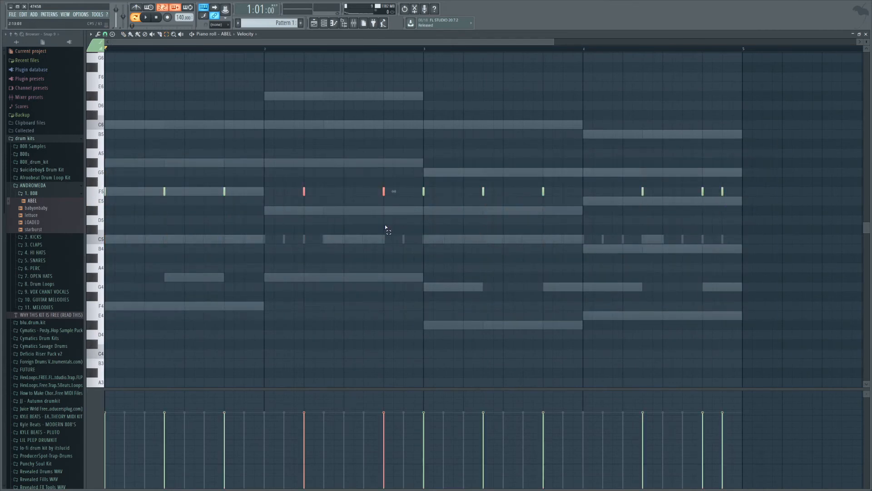
key(Up)
key(Up)
key(Up)
key(Up)
key(Down)
Lower the three ABEL notes in bar 3 to D#5 and the three in bar 4 to E5.
drag(403, 178, 592, 236)
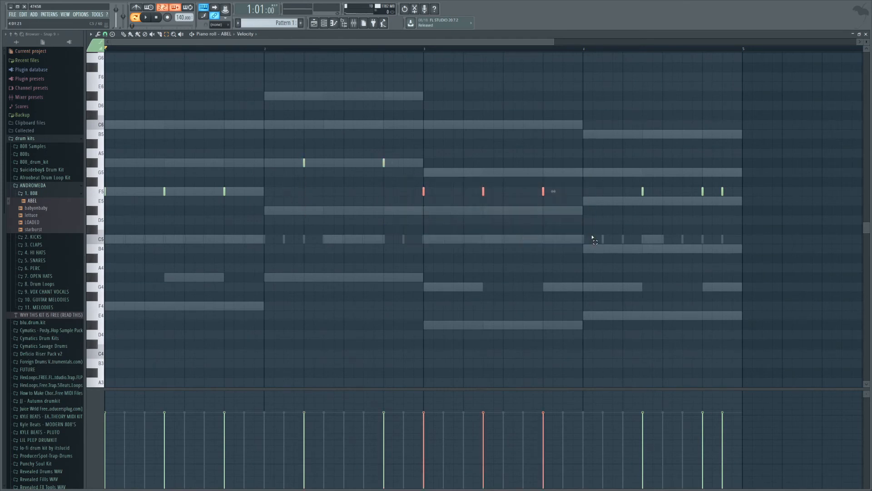
key(Down)
key(Down)
drag(606, 192, 771, 224)
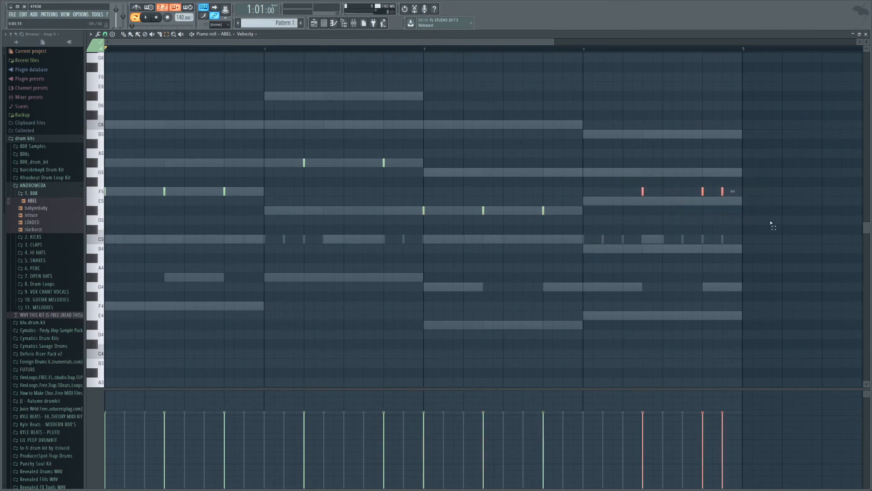
key(Down)
Try the middle bar 3 note on E5, return it to D#5 and briefly play the pattern.
click(483, 210)
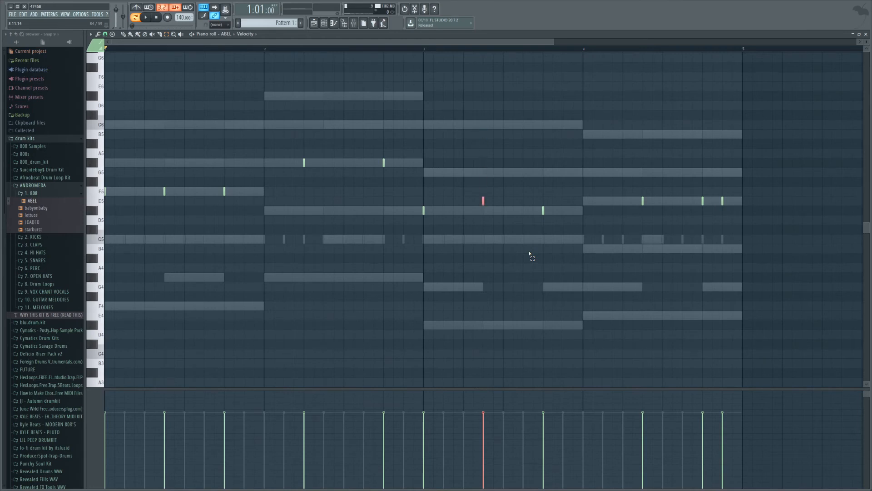
click(527, 250)
key(space)
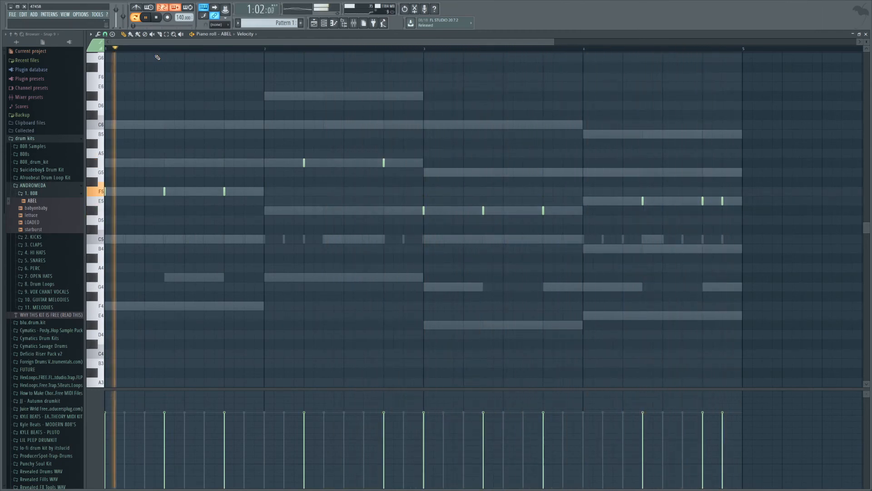
key(space)
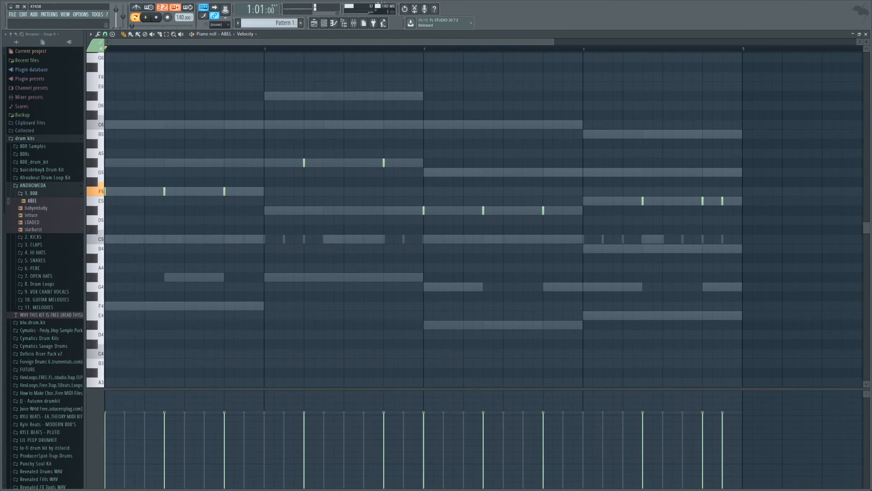
Show the channel rack again, start the pattern and open the mixer.
click(314, 23)
click(325, 26)
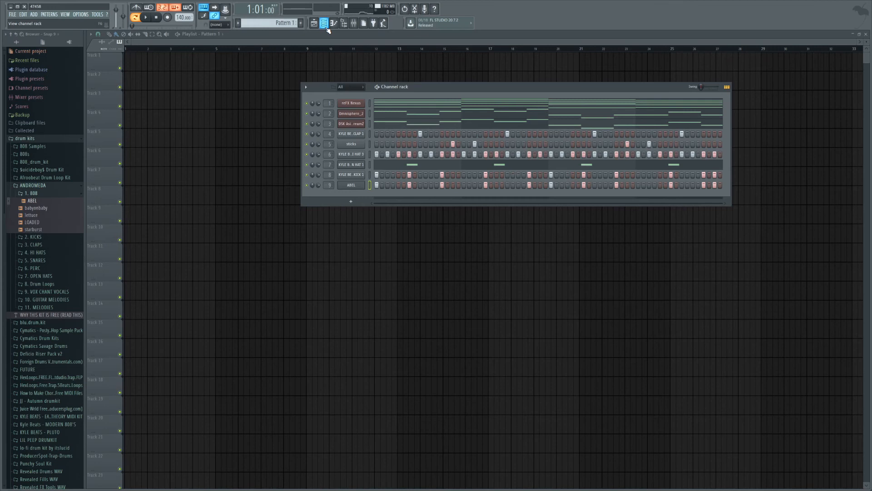
key(space)
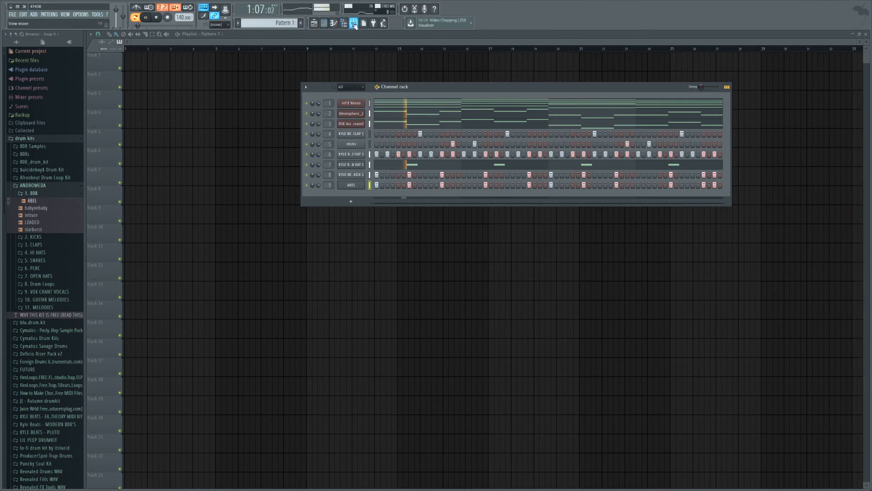
click(354, 23)
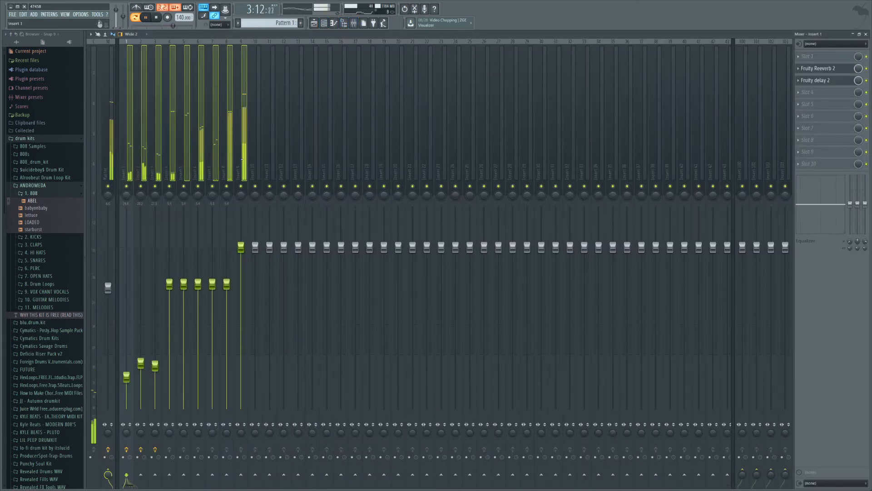
Pull the faders of inserts 1 to 9 fully down and raise inserts 1 to 4 back to balanced levels, with insert 4 loudest.
drag(243, 247, 244, 406)
click(313, 345)
drag(127, 408, 141, 357)
drag(155, 409, 155, 353)
drag(169, 408, 169, 281)
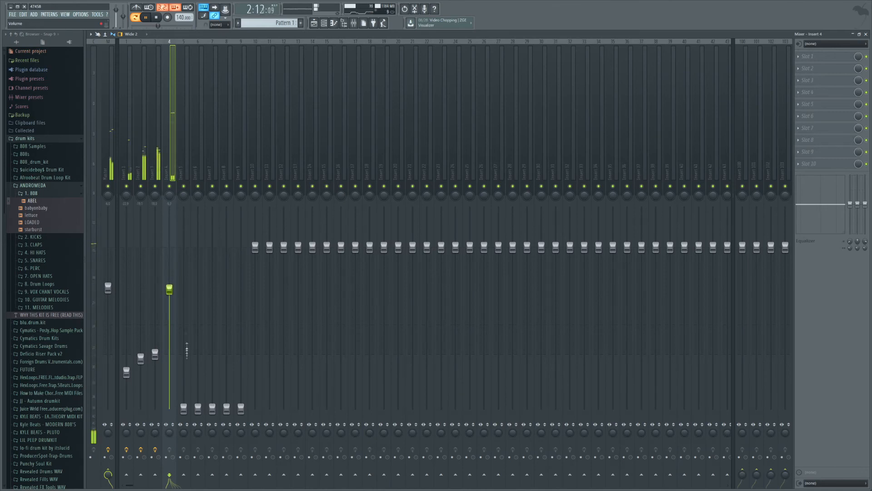
Raise inserts 5 to 9 to balanced levels, keeping 5 and 6 lowest, insert 8 at about 72% and insert 9 highest.
drag(184, 408, 184, 344)
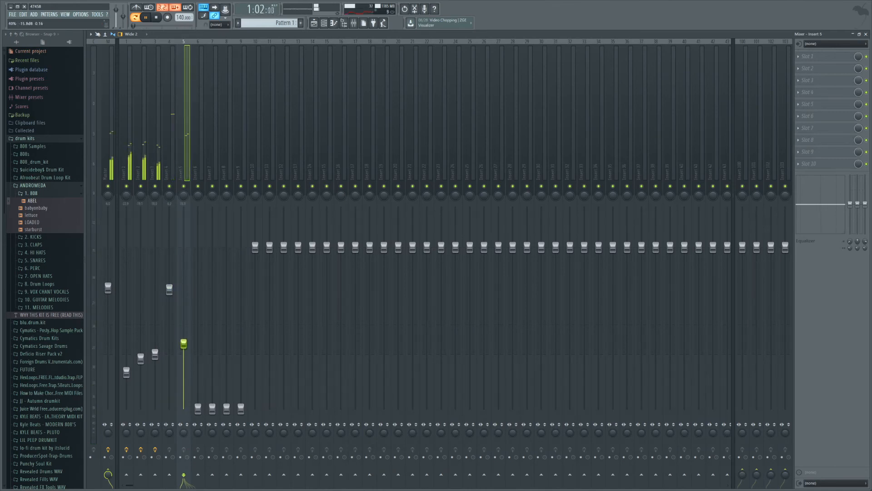
drag(184, 344, 184, 336)
drag(198, 409, 198, 339)
drag(212, 409, 226, 292)
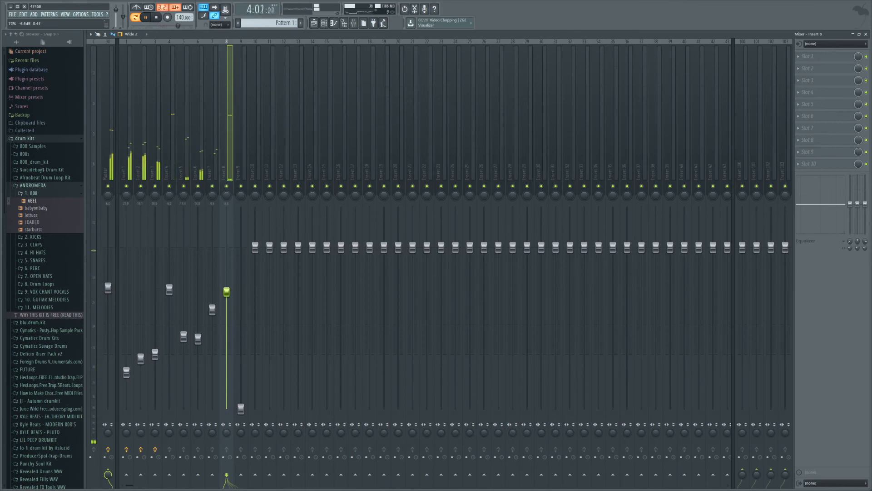
drag(240, 409, 241, 282)
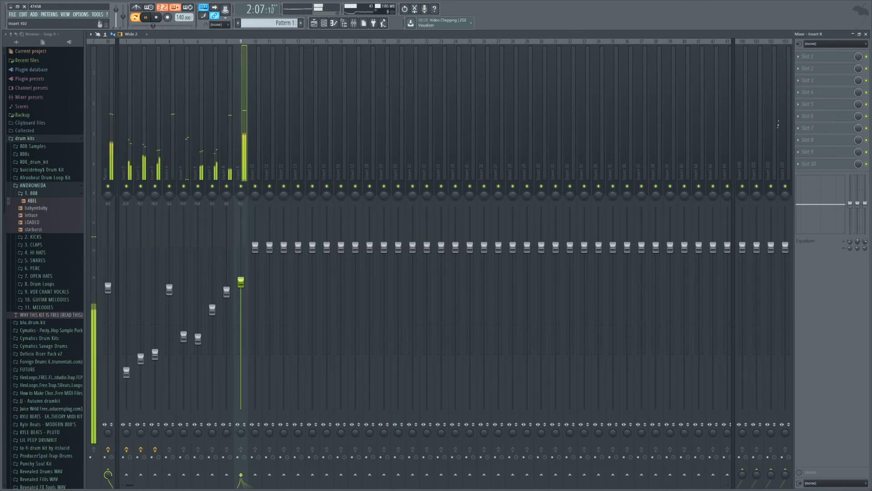
Load Drip in effect slot 2 of insert 9, choose its 808 preset and reduce the Overall amount to about 53.
click(810, 70)
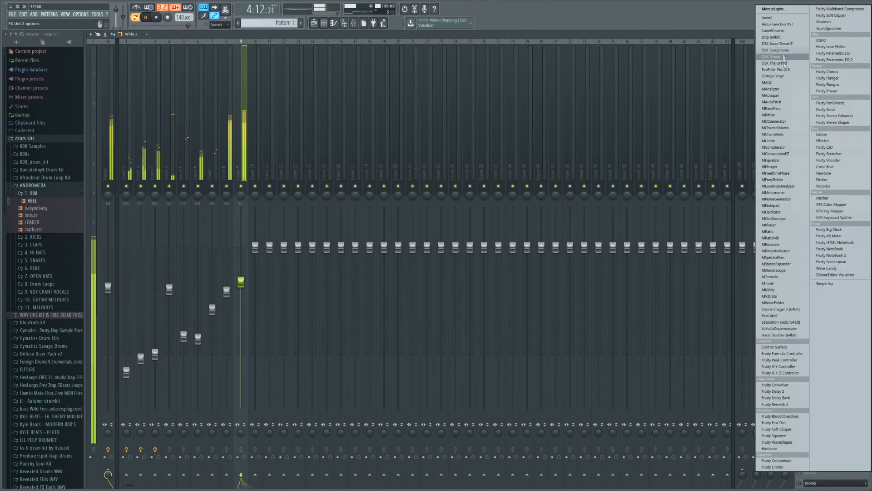
click(779, 36)
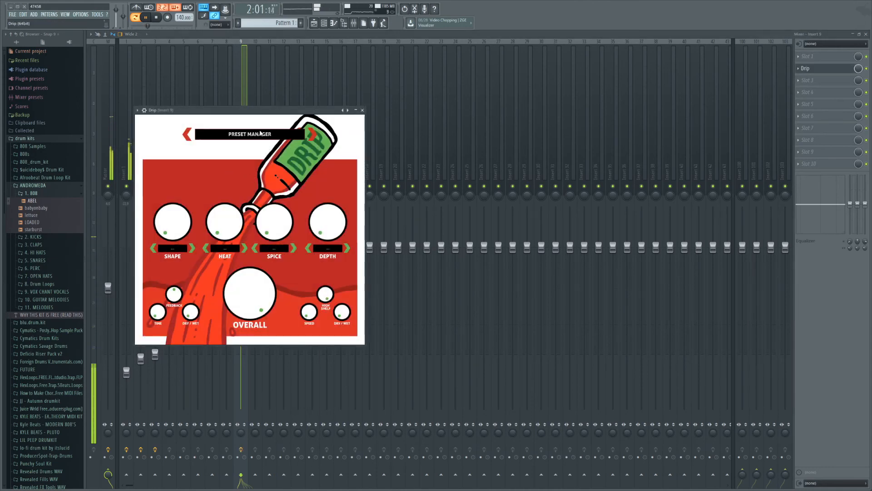
click(263, 135)
click(293, 318)
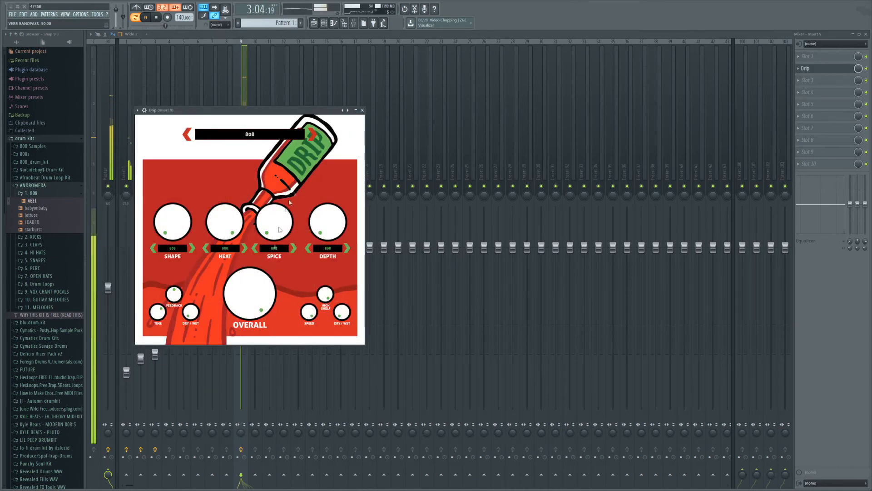
drag(259, 314, 259, 327)
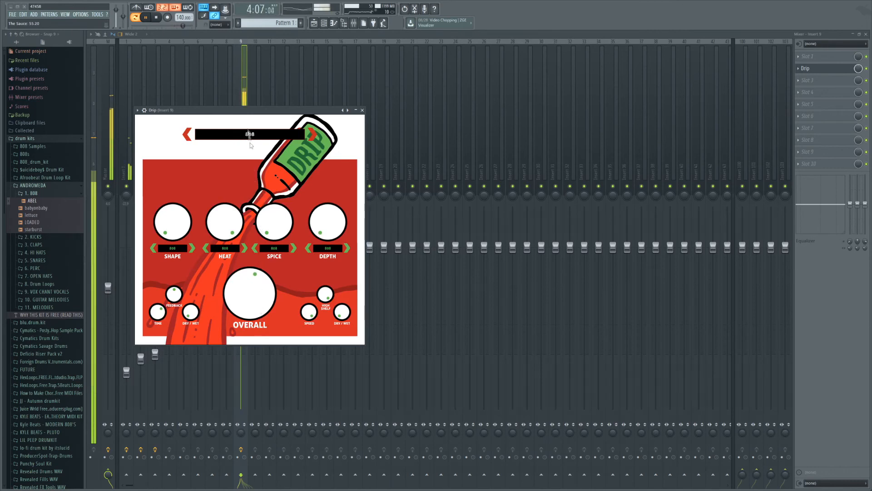
click(242, 99)
Lower insert 9, pan inserts 2, 4 and 5 to the left and 3, 6 and 7 to the right, and stop playback.
drag(241, 282, 241, 315)
drag(198, 194, 141, 207)
drag(155, 195, 155, 184)
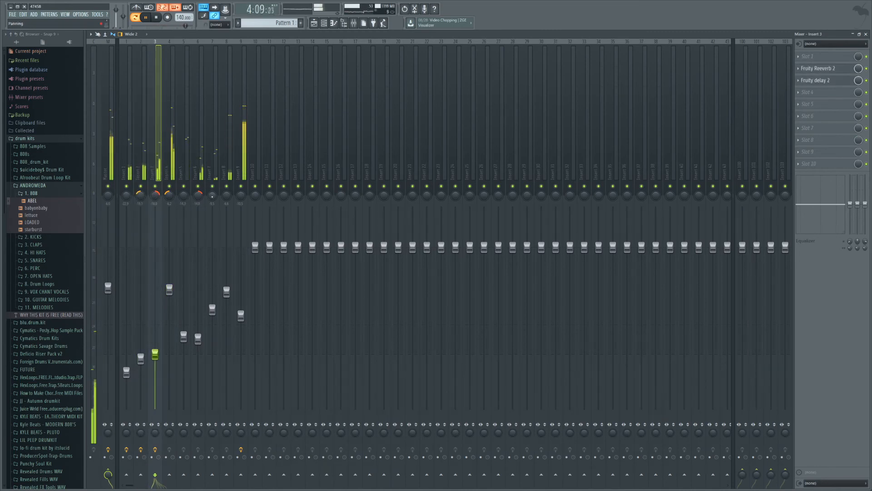
drag(212, 197, 212, 184)
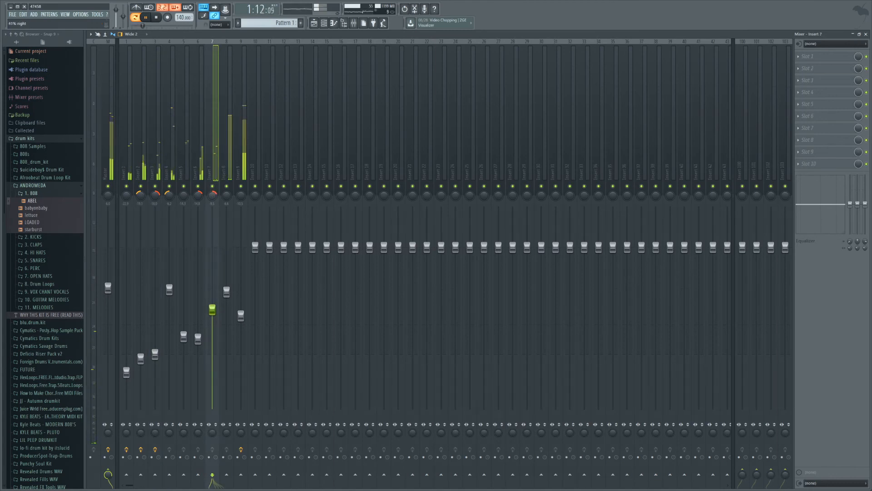
click(184, 196)
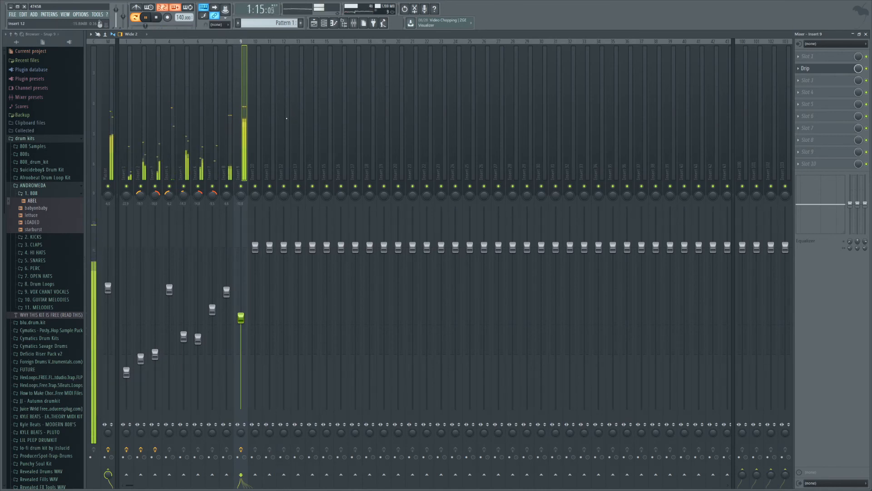
key(space)
Open the playlist and place a single Pattern 1 clip at bar 1 of Track 1.
click(326, 24)
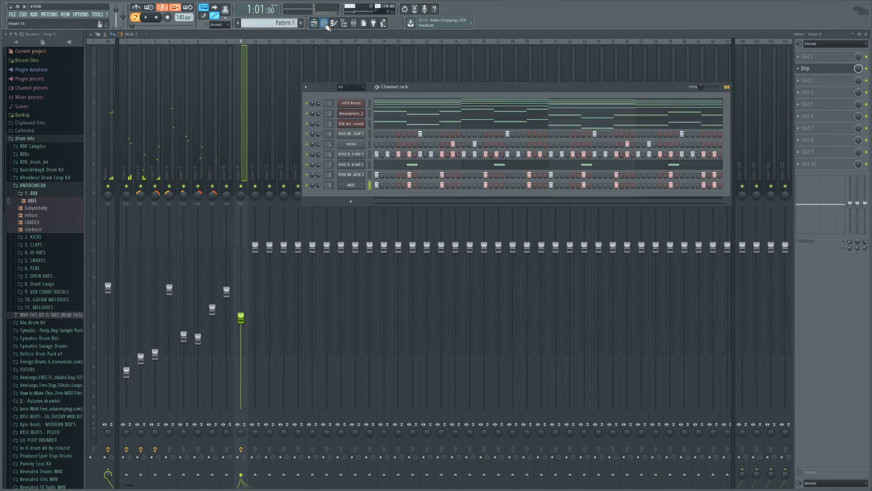
click(314, 23)
click(143, 65)
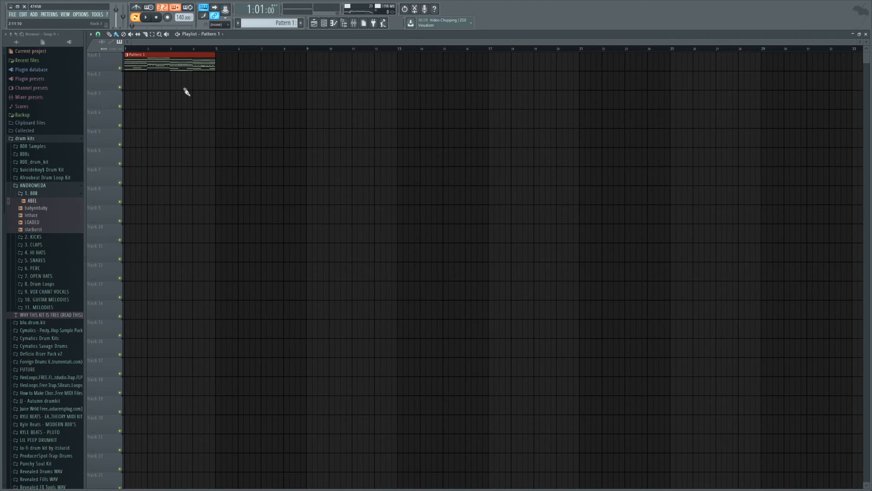
click(324, 23)
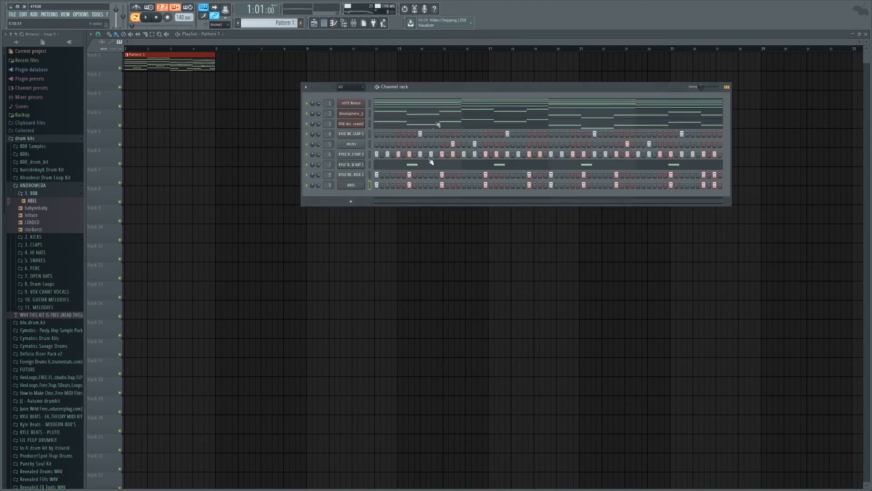
click(172, 53)
right_click(172, 53)
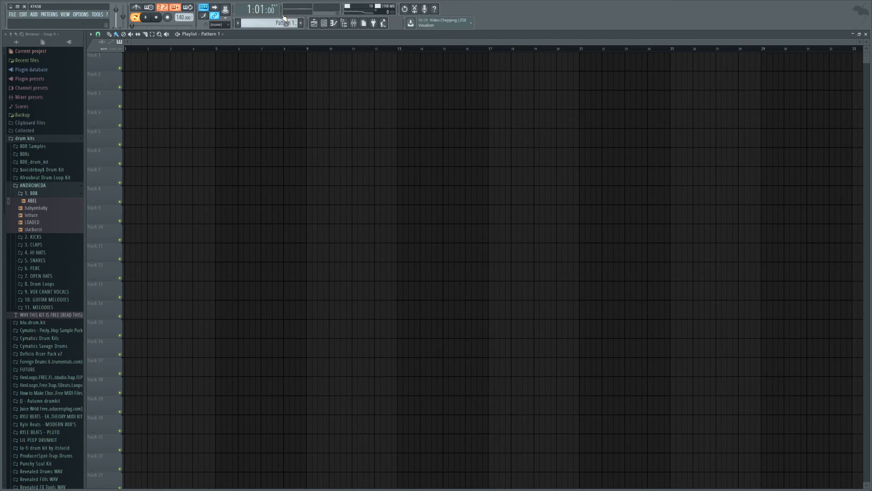
click(323, 23)
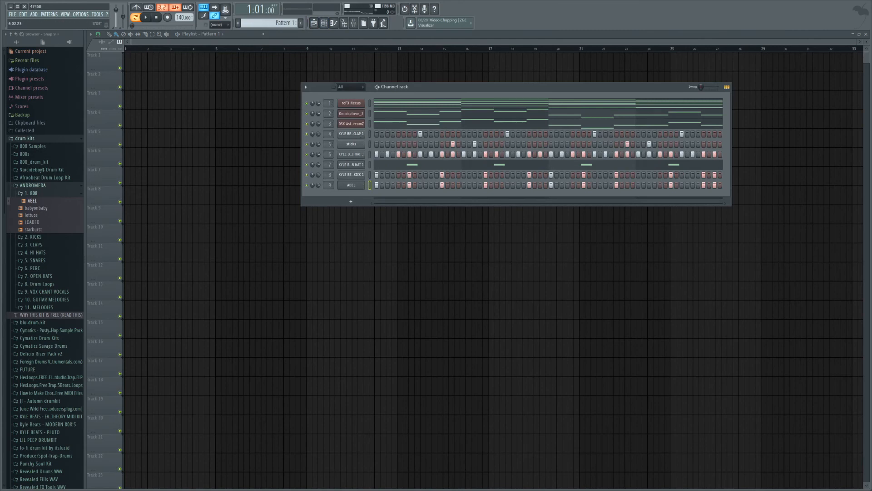
click(174, 62)
drag(214, 67, 107, 67)
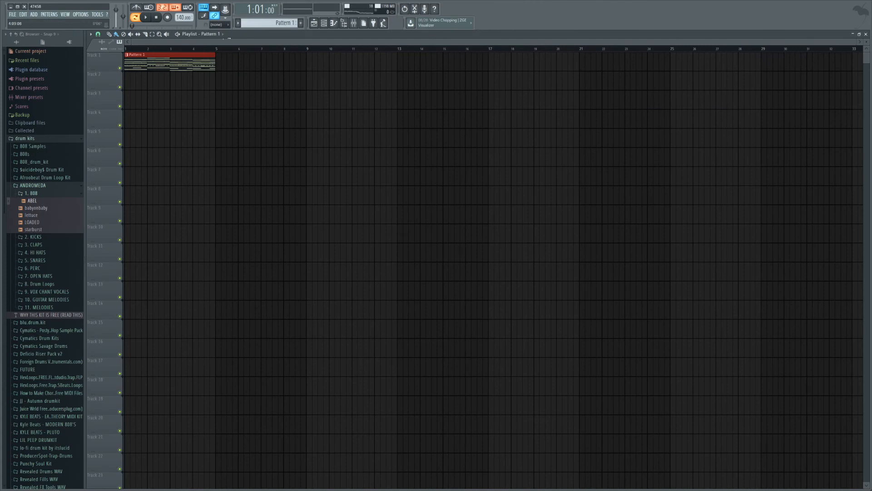
Split Pattern 1 by channel and spread the clips one per track from reFX Nexus on Track 3 to ABEL on Track 11.
click(277, 23)
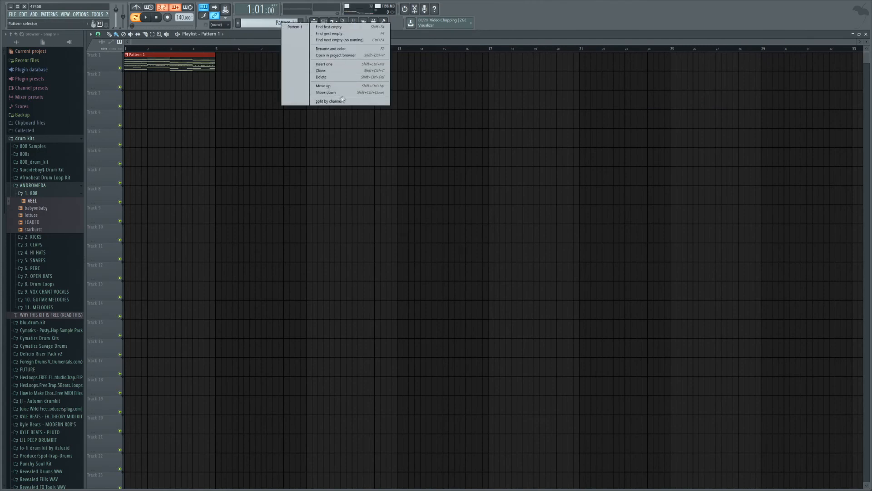
click(326, 102)
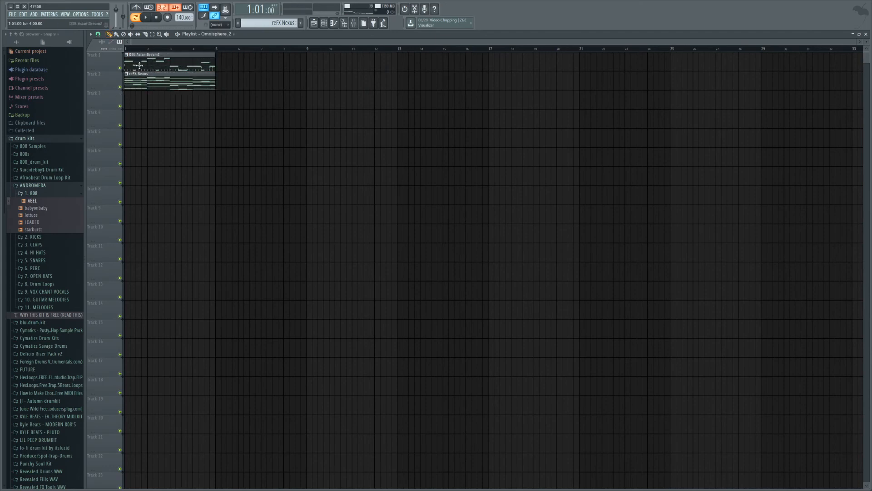
drag(136, 79, 136, 118)
drag(138, 63, 136, 154)
drag(145, 65, 148, 225)
drag(152, 66, 155, 238)
drag(159, 61, 159, 253)
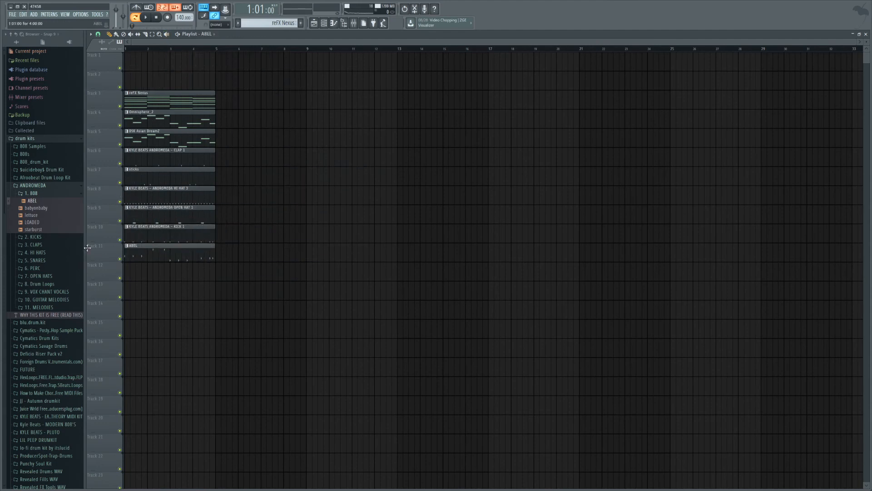
Move all nine clips up to Tracks 1 to 9 and duplicate them five times to fill bars 1 to 24.
drag(151, 71, 298, 326)
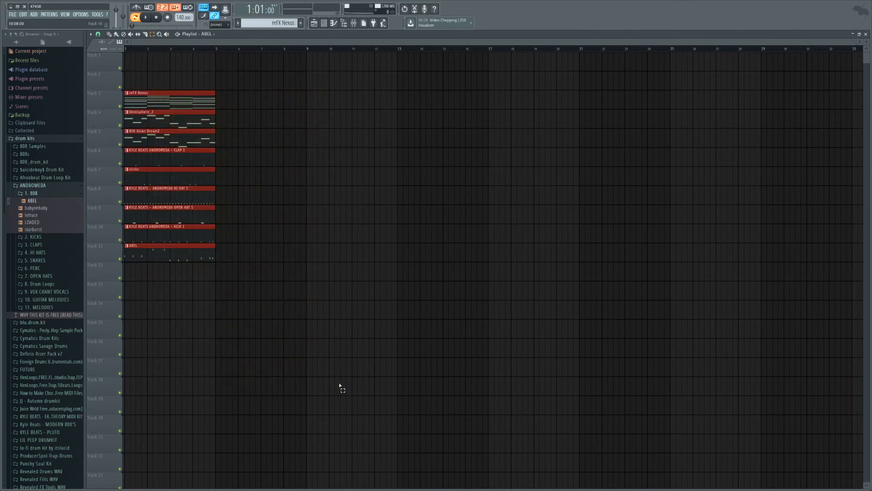
key(shift+Up)
key(shift+Up)
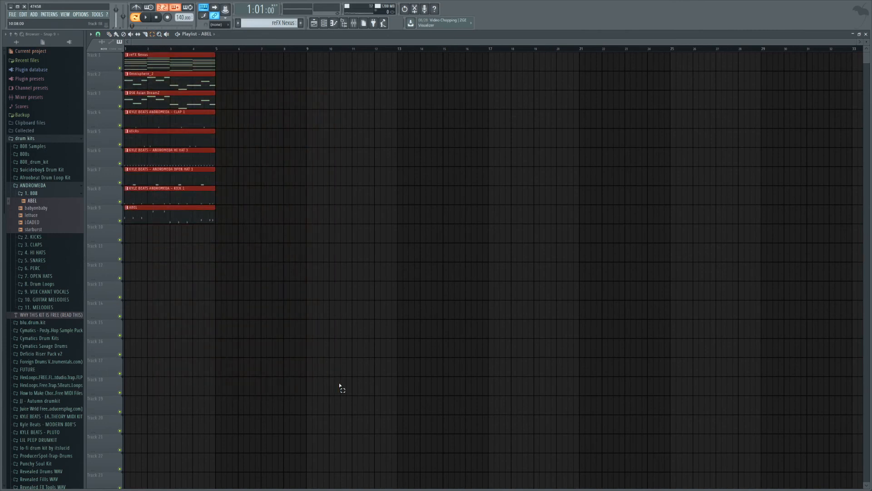
key(ctrl+b)
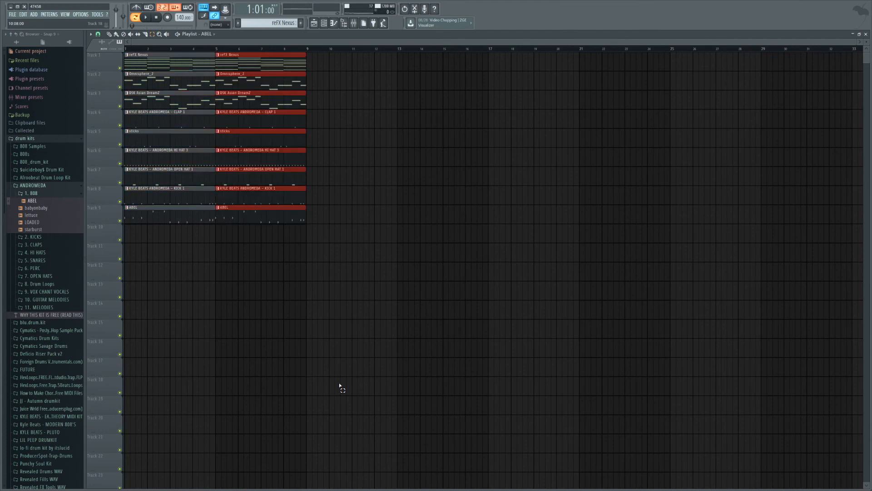
key(ctrl+b)
key(ctrl+b)
key(ctrl+b)
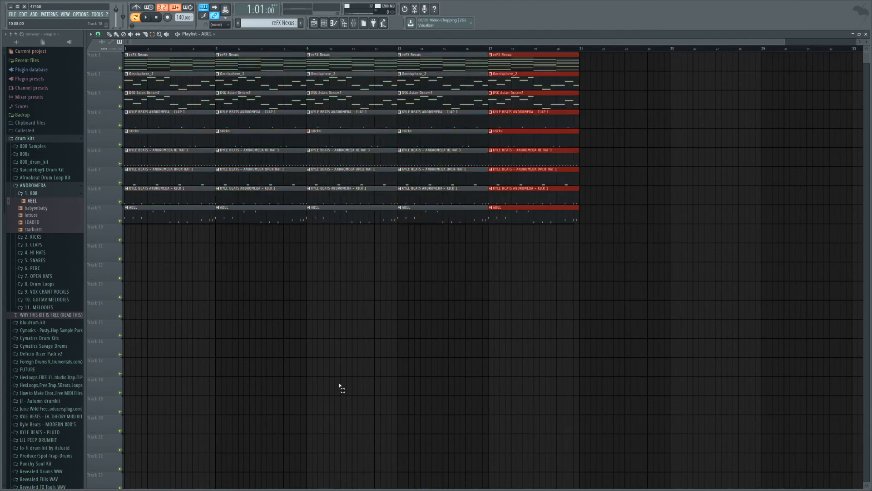
key(ctrl+b)
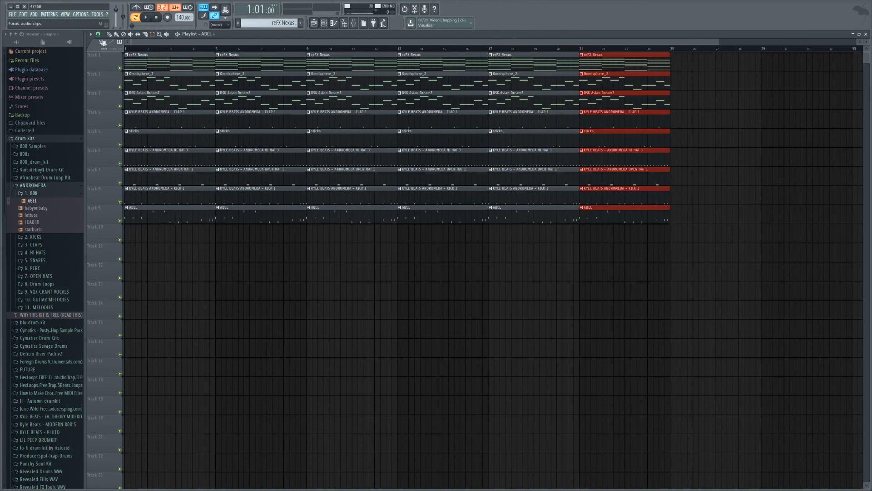
Delete the drum and ABEL clips in bars 1 to 8 and the reFX Nexus clips from bar 9 on, and play the song.
mouse_move(185, 126)
mouse_down()
mouse_move(231, 253)
mouse_move(265, 194)
mouse_move(254, 119)
mouse_up()
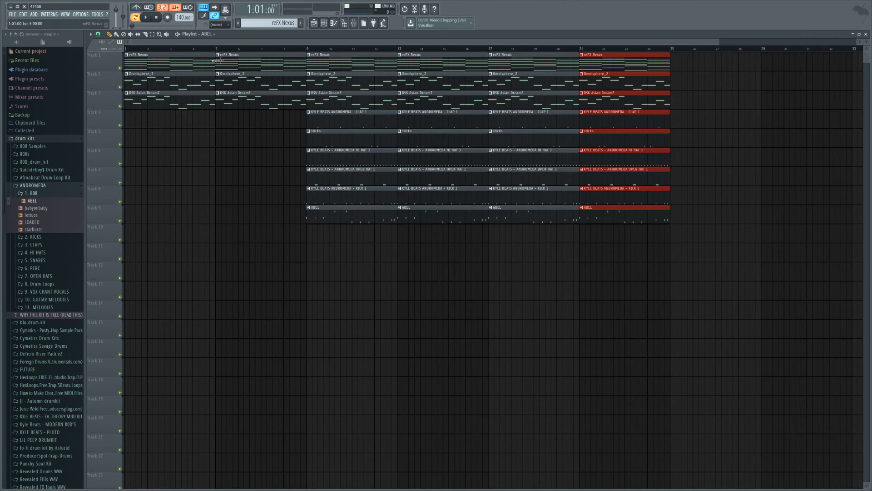
mouse_move(357, 60)
mouse_down()
mouse_move(591, 60)
mouse_move(709, 82)
mouse_up()
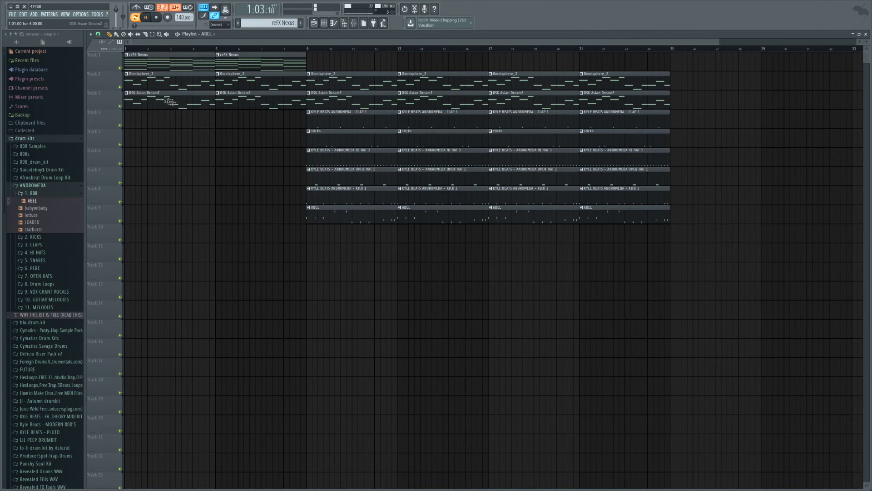
key(space)
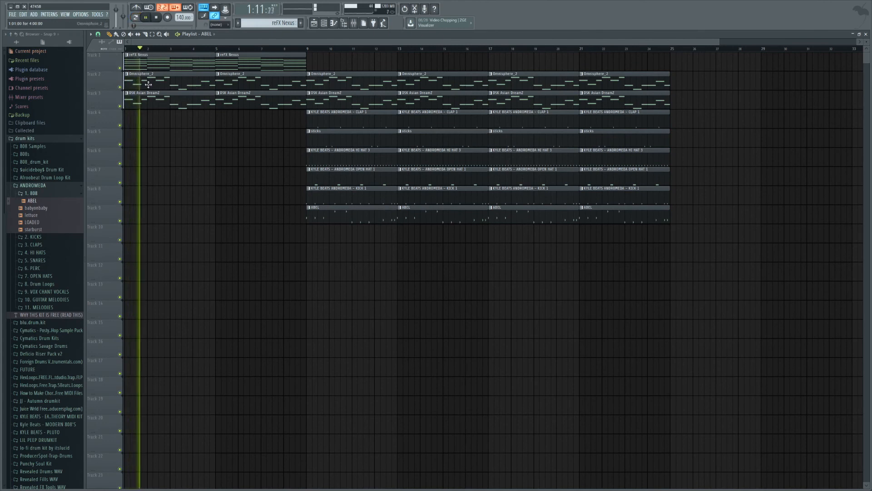
Stop playback and place the PRODUCER TAG sample from the sound effects folder on Track 10, starting in bar 5 and running past bar 9.
click(40, 138)
key(space)
click(53, 304)
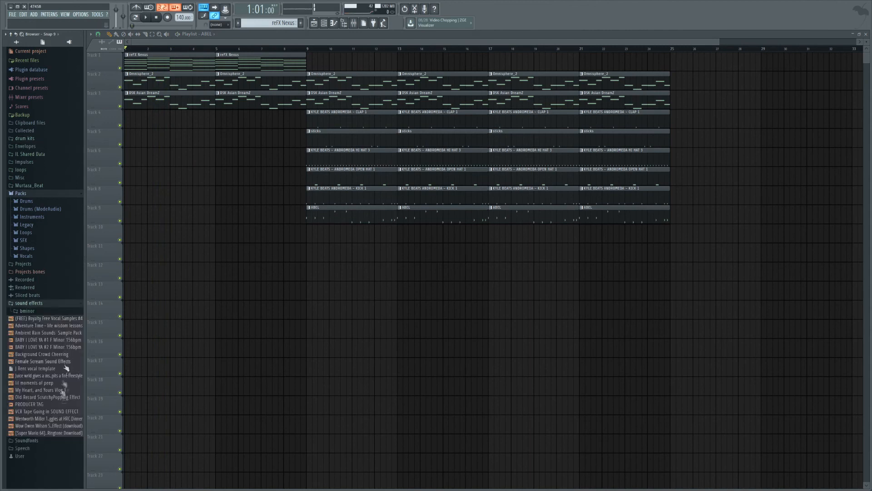
drag(45, 407, 288, 247)
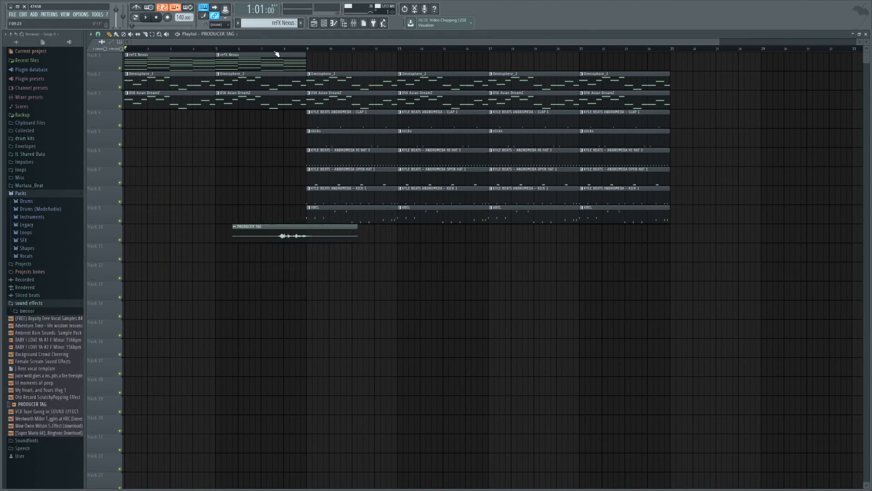
Show all channels in the channel rack with PRODUCER TAG on mixer insert 10, and play the song with the mixer open.
click(324, 22)
click(346, 88)
click(341, 94)
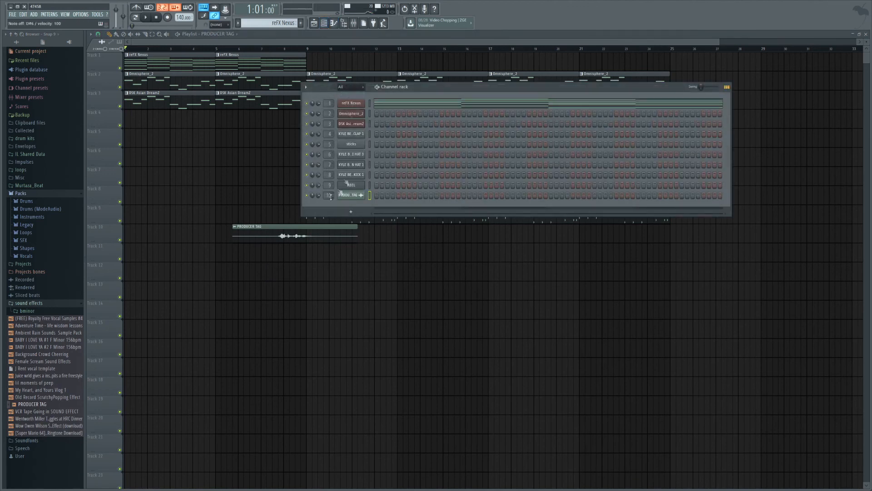
click(354, 23)
key(space)
Lower the PRODUCER TAG level on insert 10 and raise insert 6 slightly while the song plays.
drag(256, 248, 255, 262)
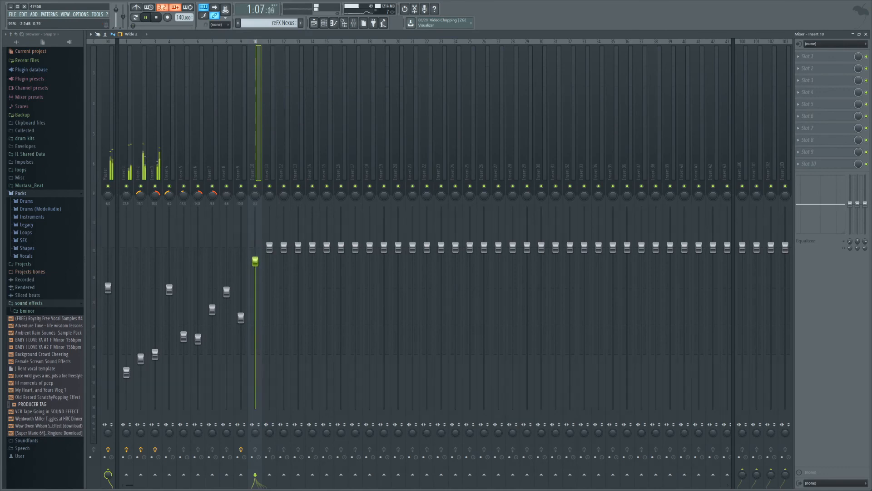
click(354, 22)
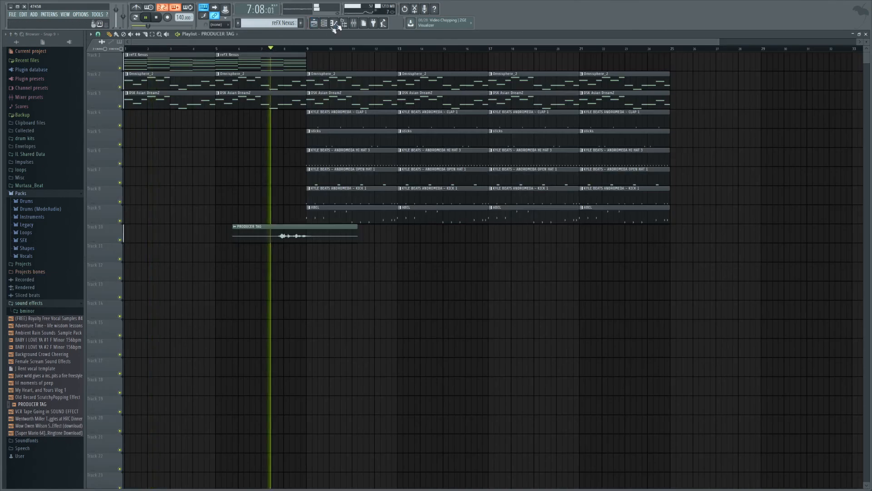
click(354, 22)
drag(256, 272, 256, 276)
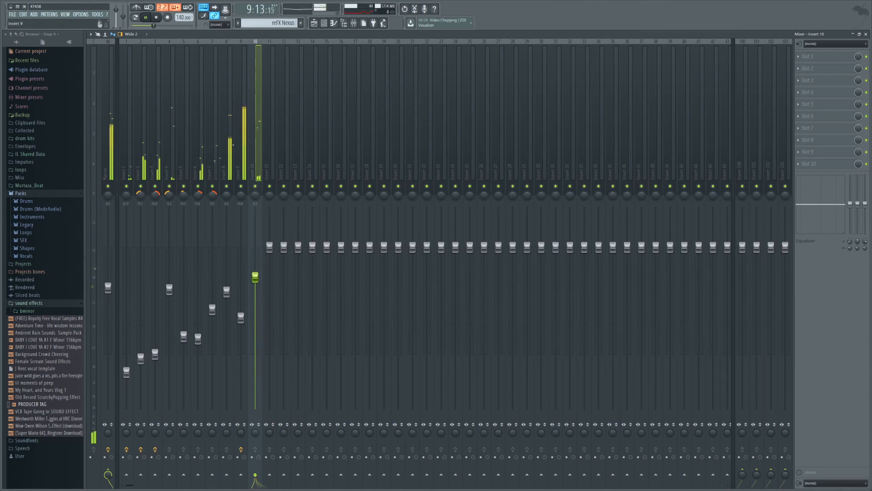
click(198, 339)
drag(198, 338, 198, 328)
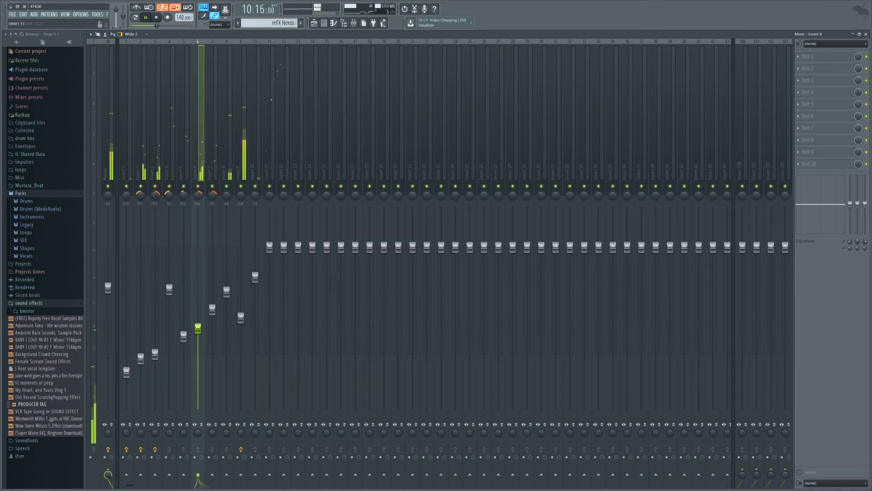
Play the arrangement from bar 1 in the playlist, stop it, and delete the reFX Nexus clip in bars 1 to 4.
click(314, 22)
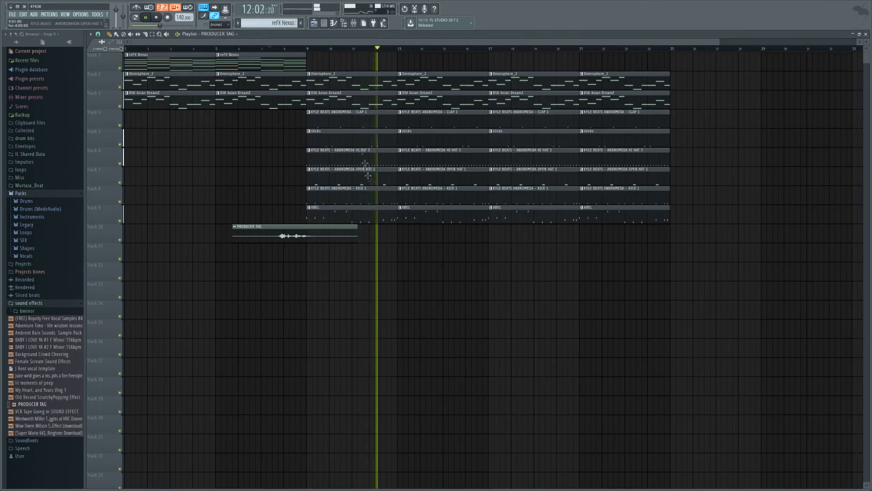
key(space)
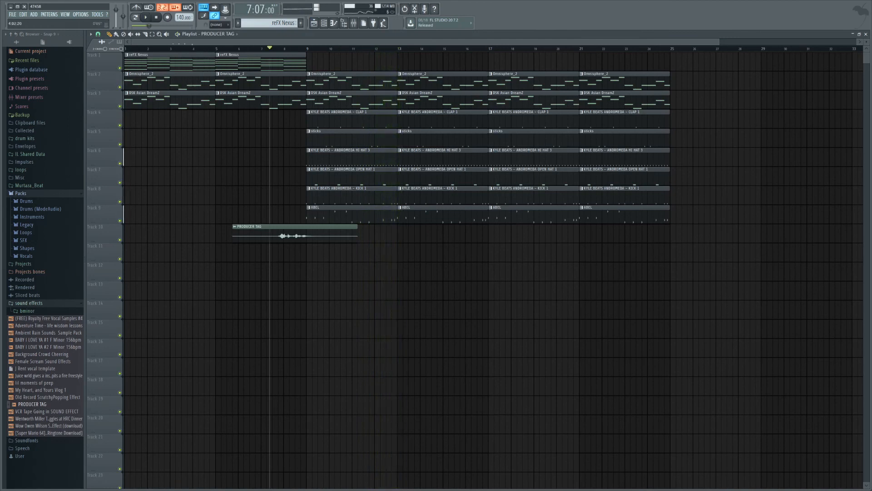
click(126, 49)
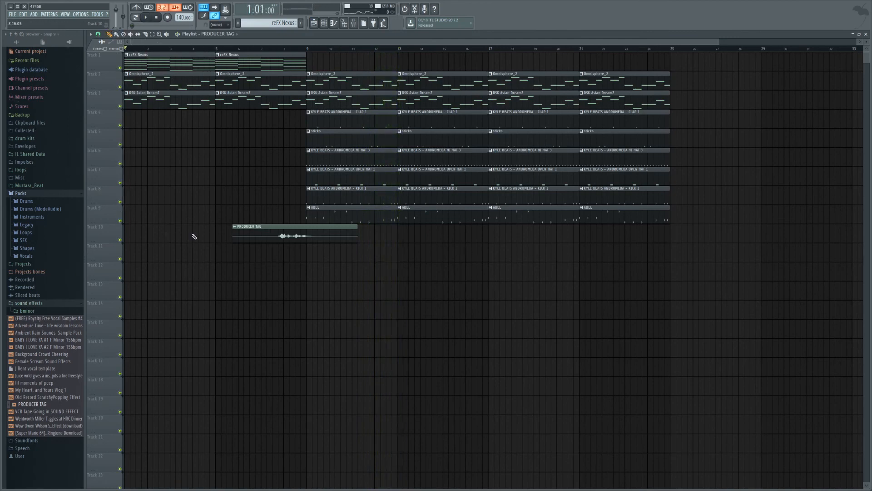
key(space)
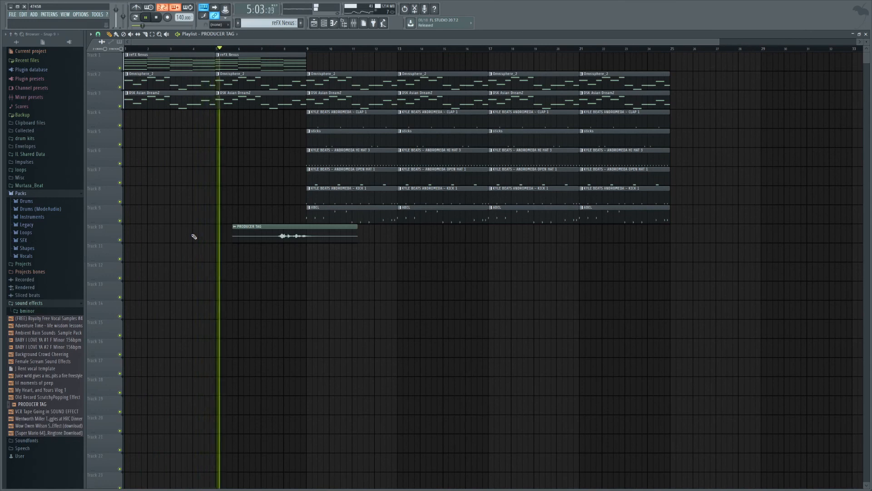
key(space)
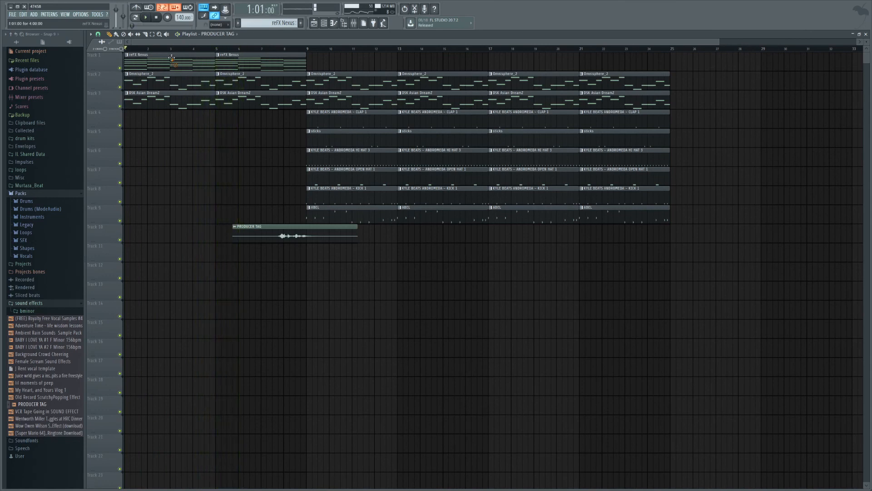
right_click(172, 59)
Reset the master fader in the mixer to its default level and start playing the song.
click(354, 23)
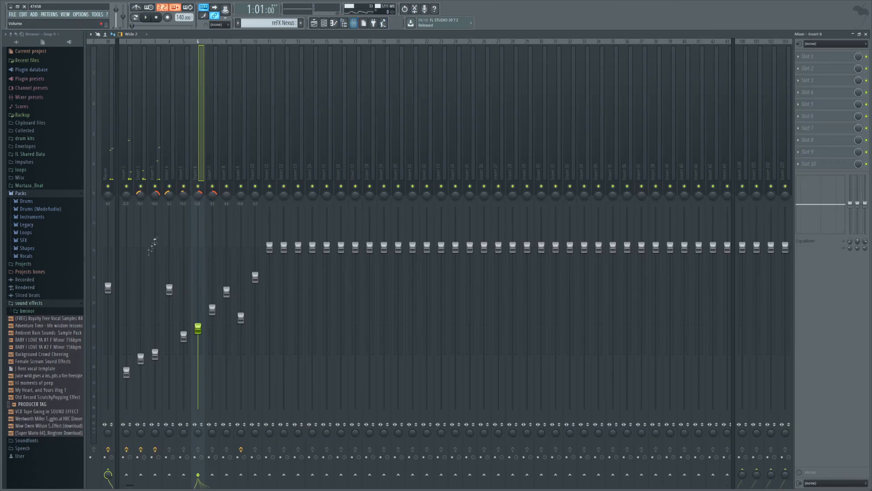
right_click(107, 286)
click(117, 290)
key(space)
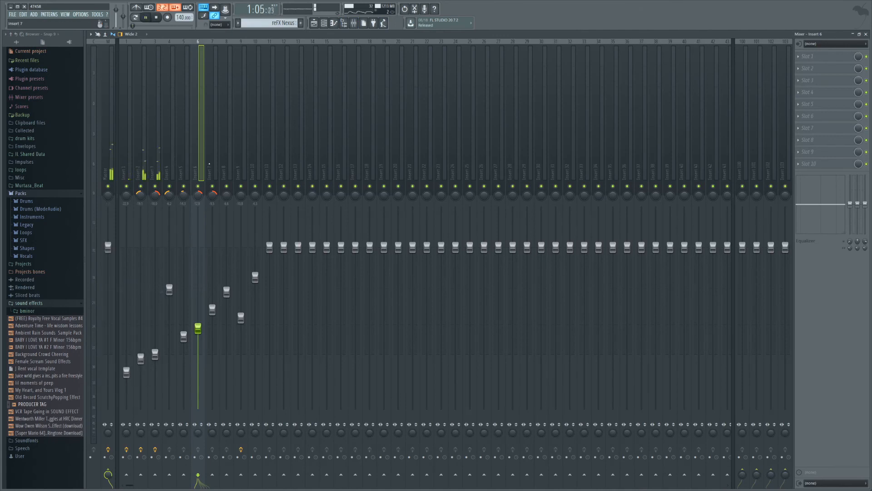
Lower the faders of mixer inserts 1 to 10 slightly while the song plays, then return to the playlist and stop playback.
drag(141, 358, 126, 376)
drag(170, 290, 170, 297)
drag(184, 337, 240, 324)
drag(255, 277, 255, 283)
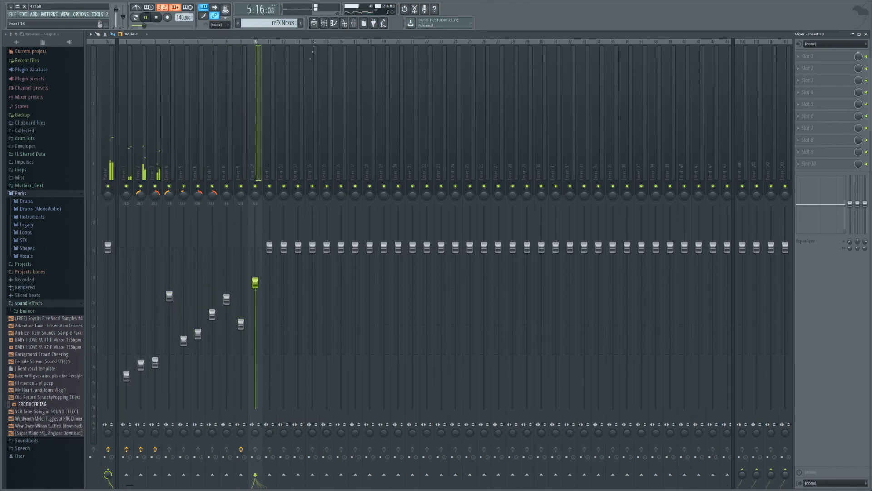
click(315, 23)
key(space)
Show the reFX Nexus chords in the piano roll, fit all four bars in view, and select every note.
click(337, 24)
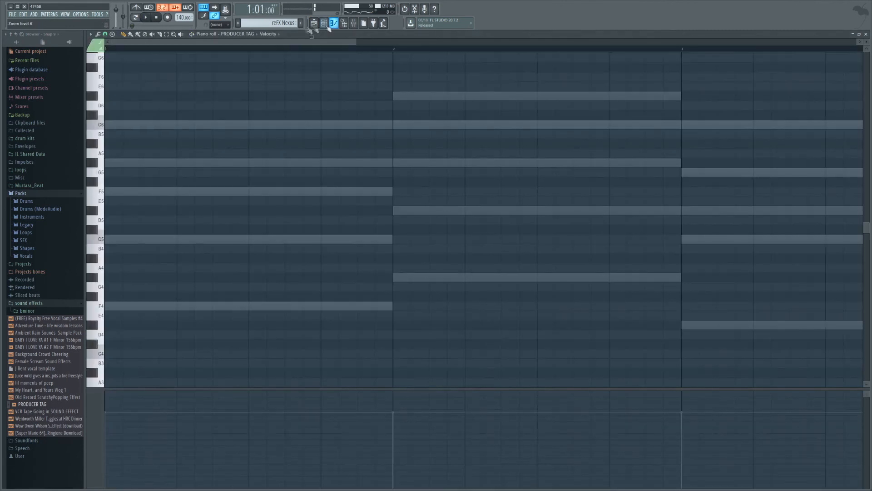
click(242, 34)
click(248, 60)
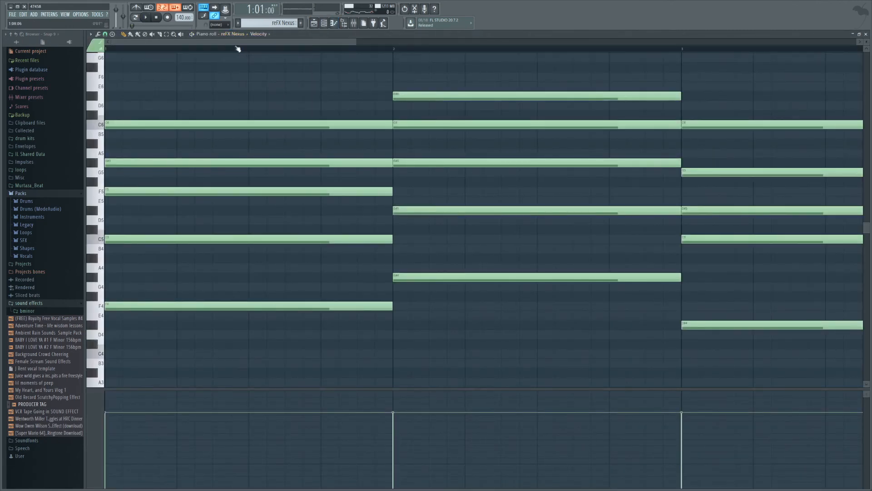
scroll(233, 50, down, 3)
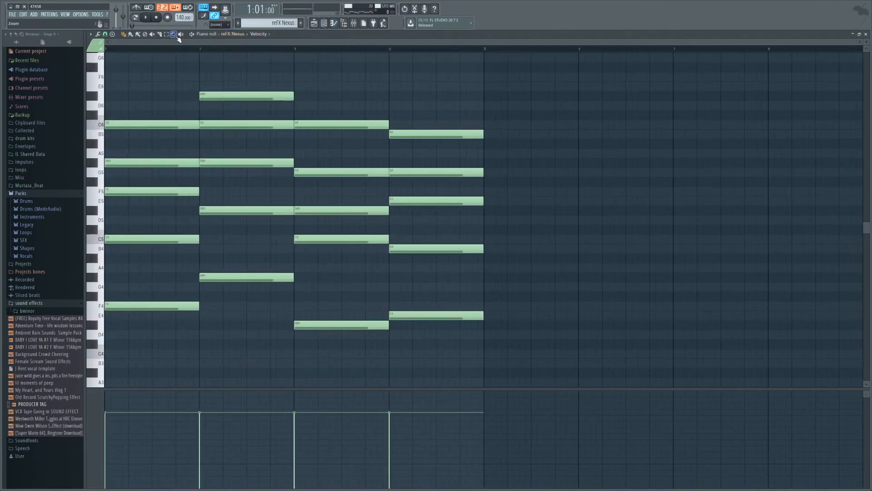
key(ctrl+a)
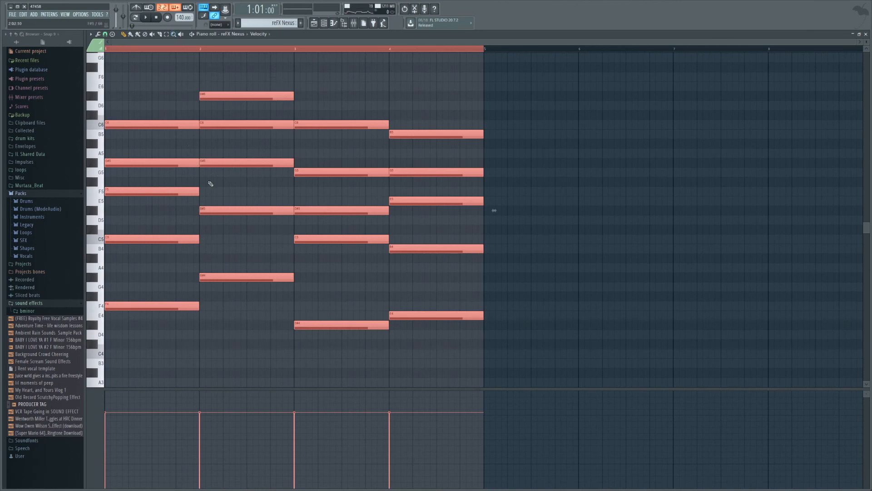
key(alt+q)
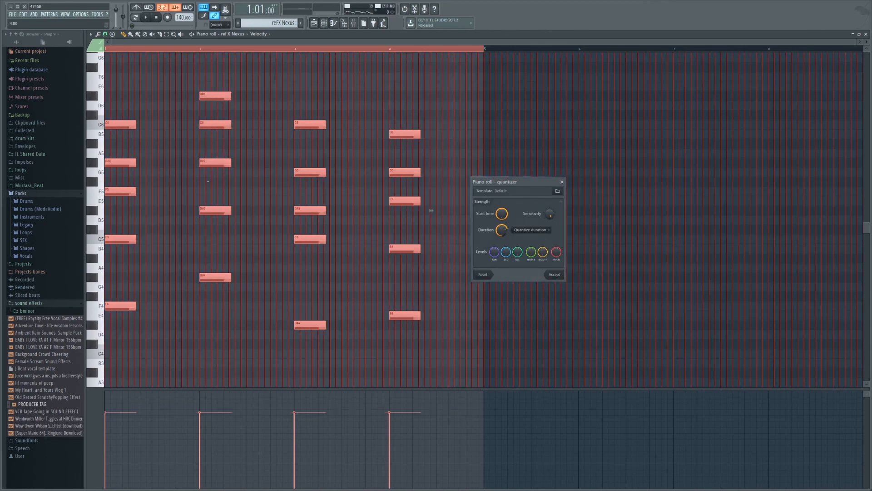
click(562, 182)
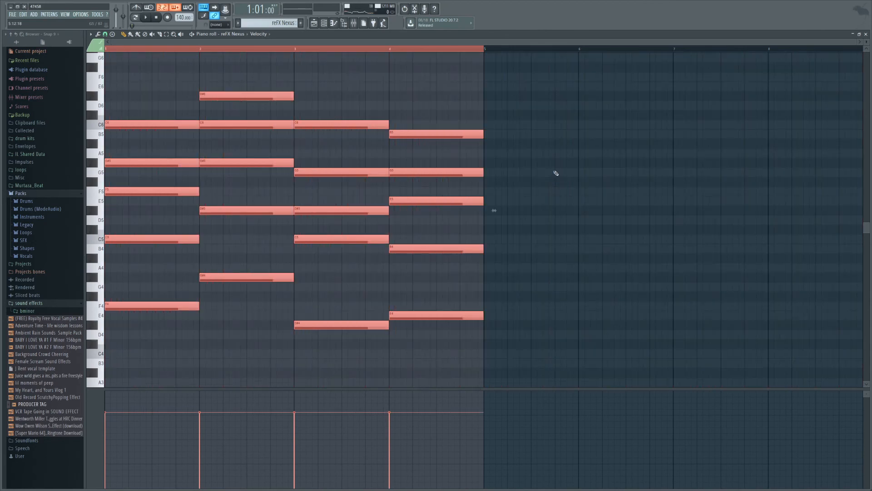
key(alt+s)
click(602, 98)
Strum the selected reFX Nexus chords with Alternate direction turned off, and play the pattern.
key(alt+s)
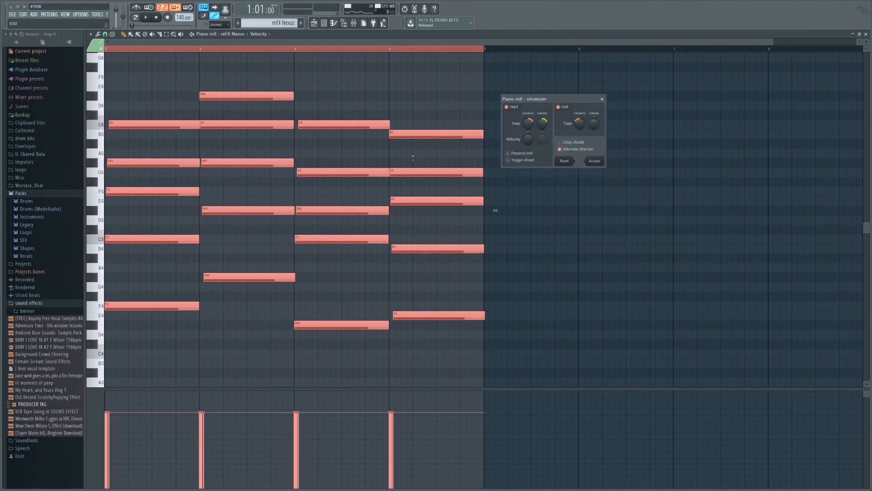
click(561, 150)
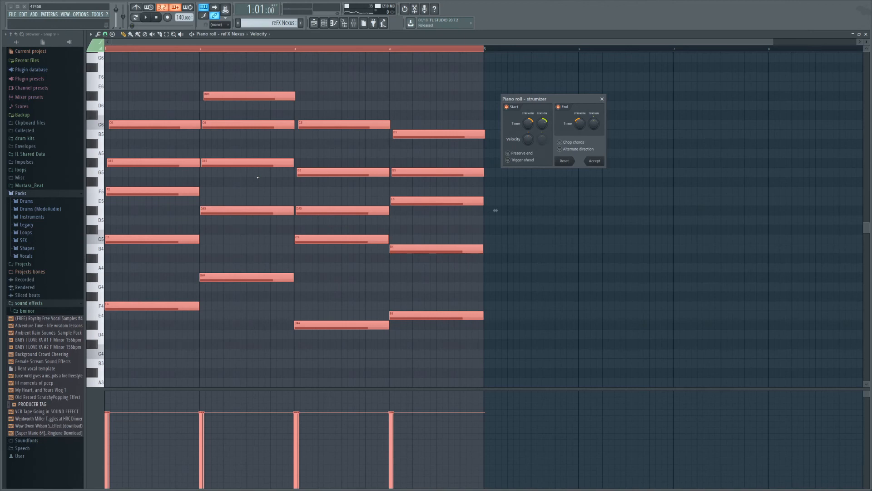
click(594, 161)
key(space)
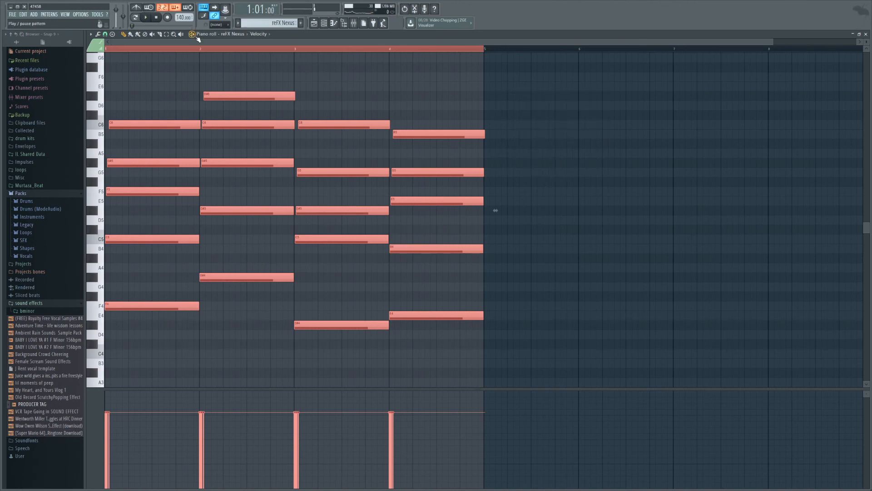
key(space)
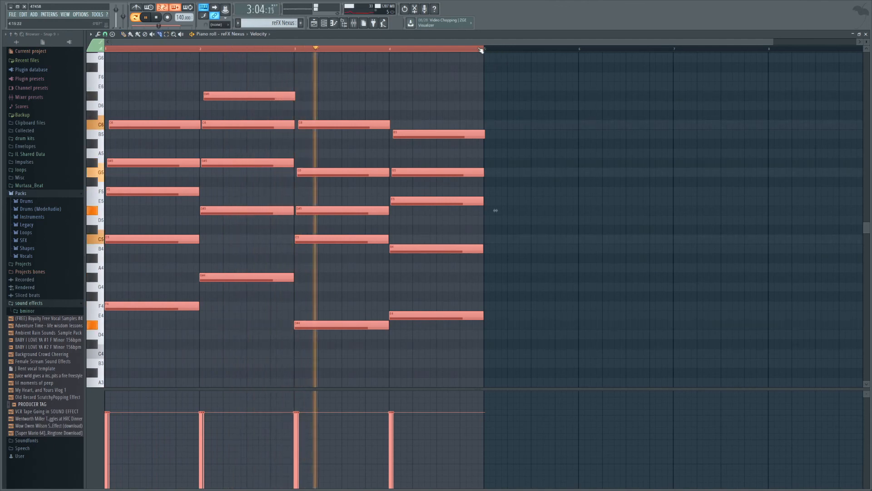
Slice the reFX Nexus notes that run past the end of bar 4 and delete the leftover B5 and G5 pieces.
scroll(482, 50, up, 8)
drag(488, 313, 488, 124)
key(p)
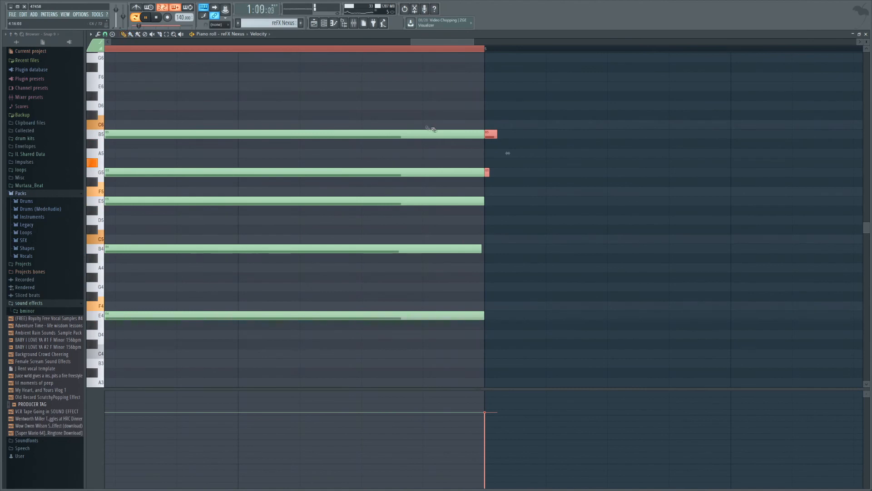
right_click(491, 134)
right_click(488, 171)
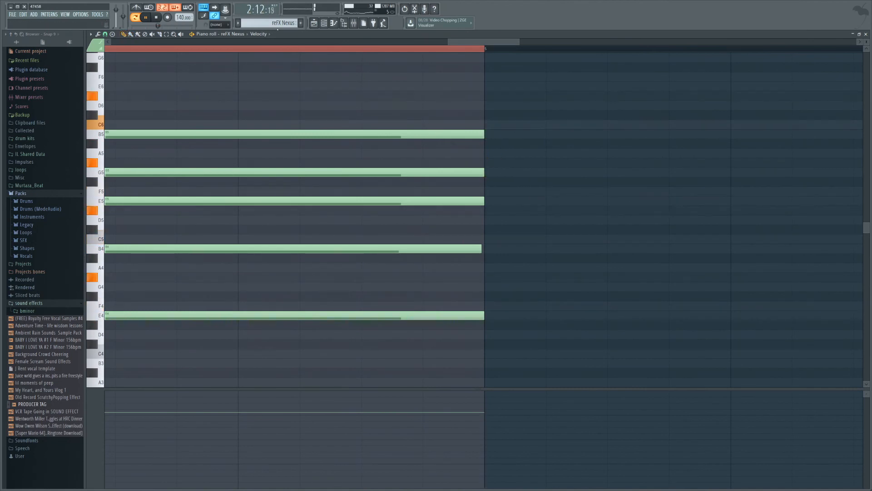
Return to the playlist in song mode, play the arrangement from bar 1 past bar 13, and stop playback.
key(F5)
key(l)
key(space)
click(304, 63)
key(space)
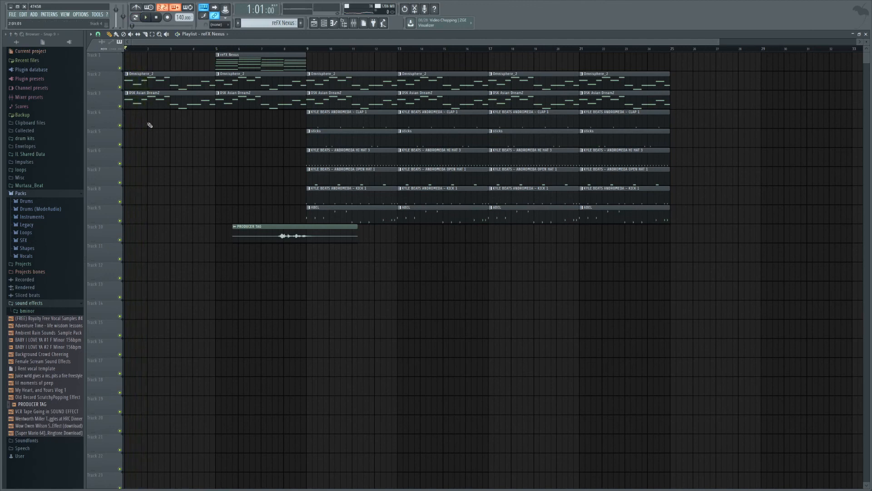
key(space)
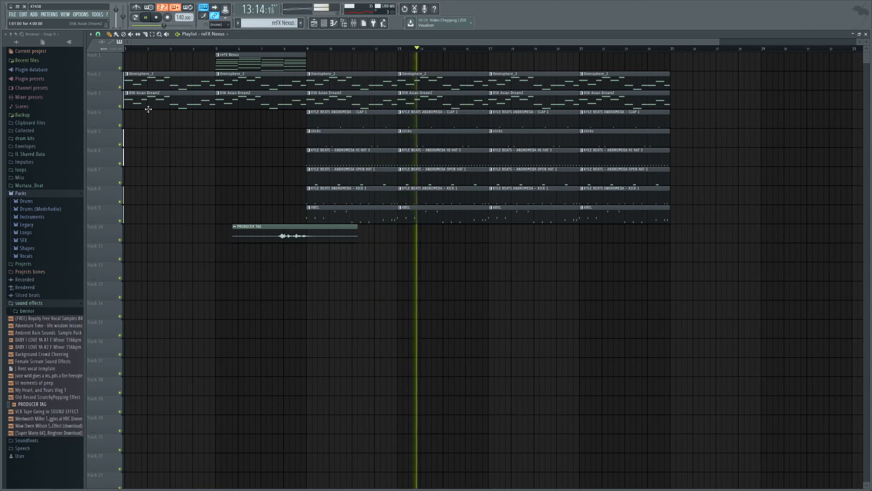
key(space)
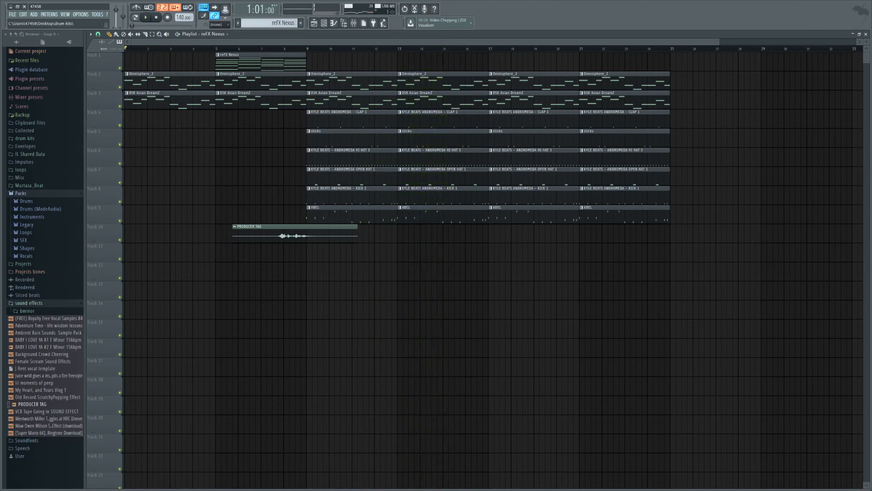